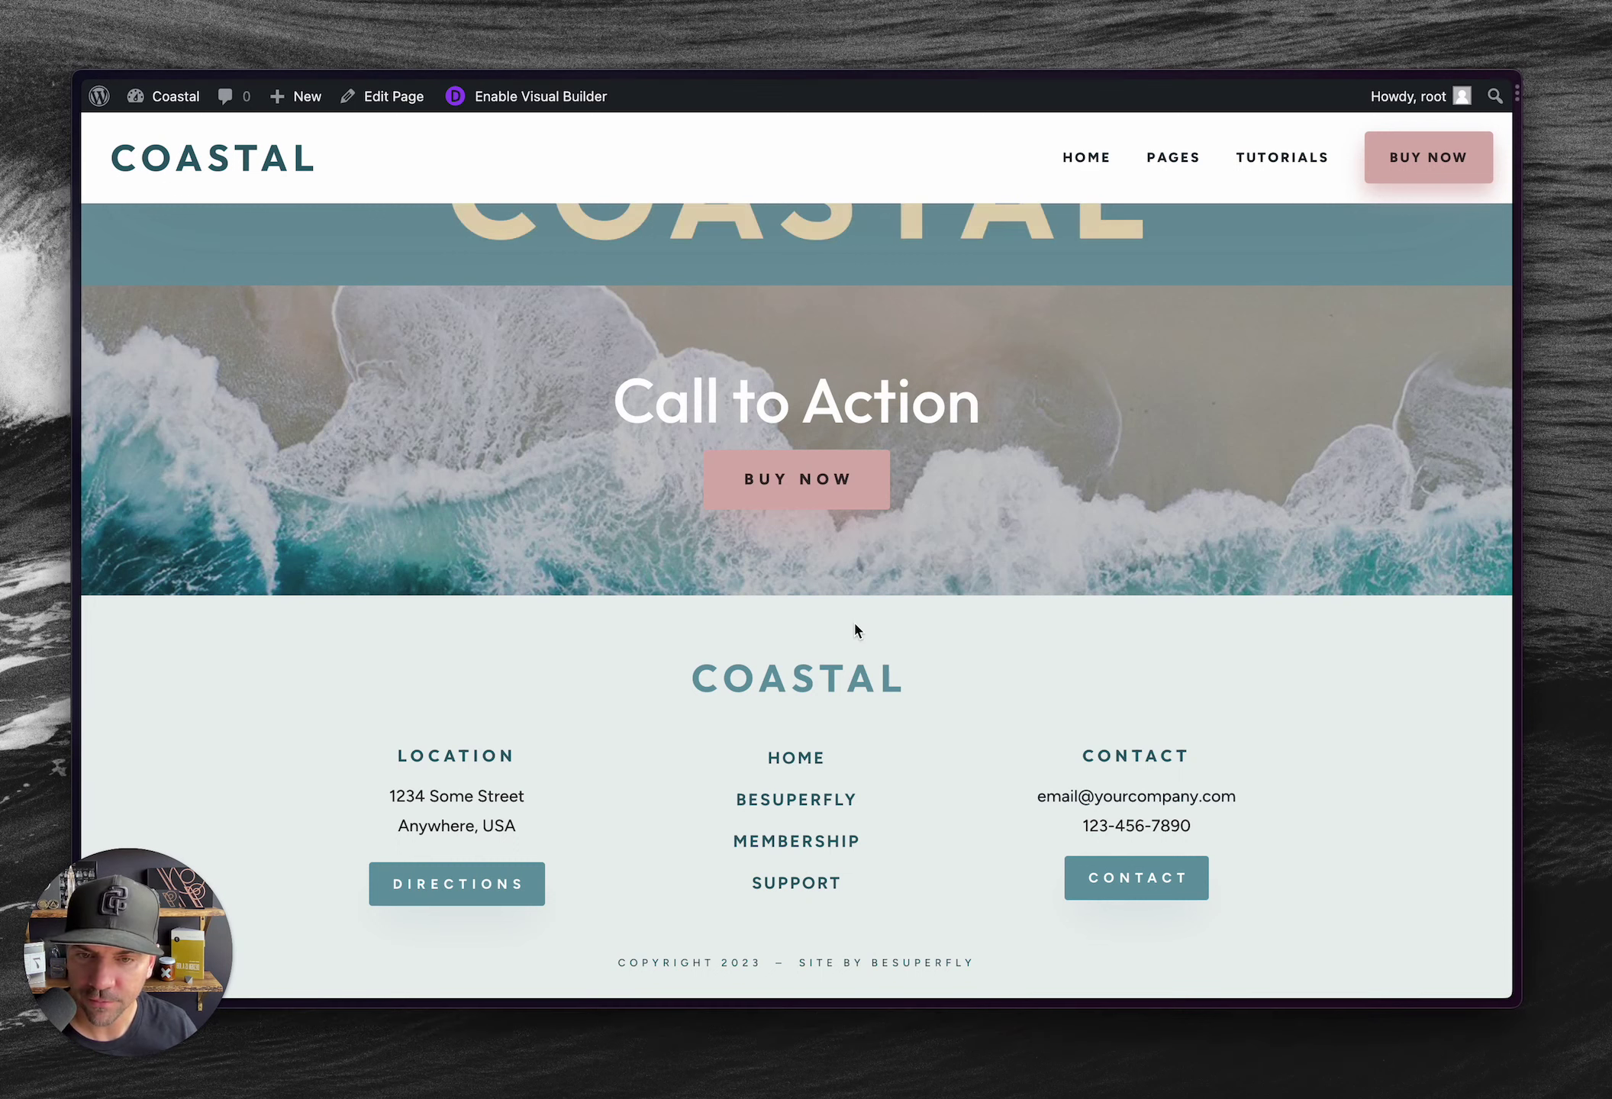
Step: Switch to the browser window showing the Divi Theme Options page
key(alt+Tab)
key(alt+Tab)
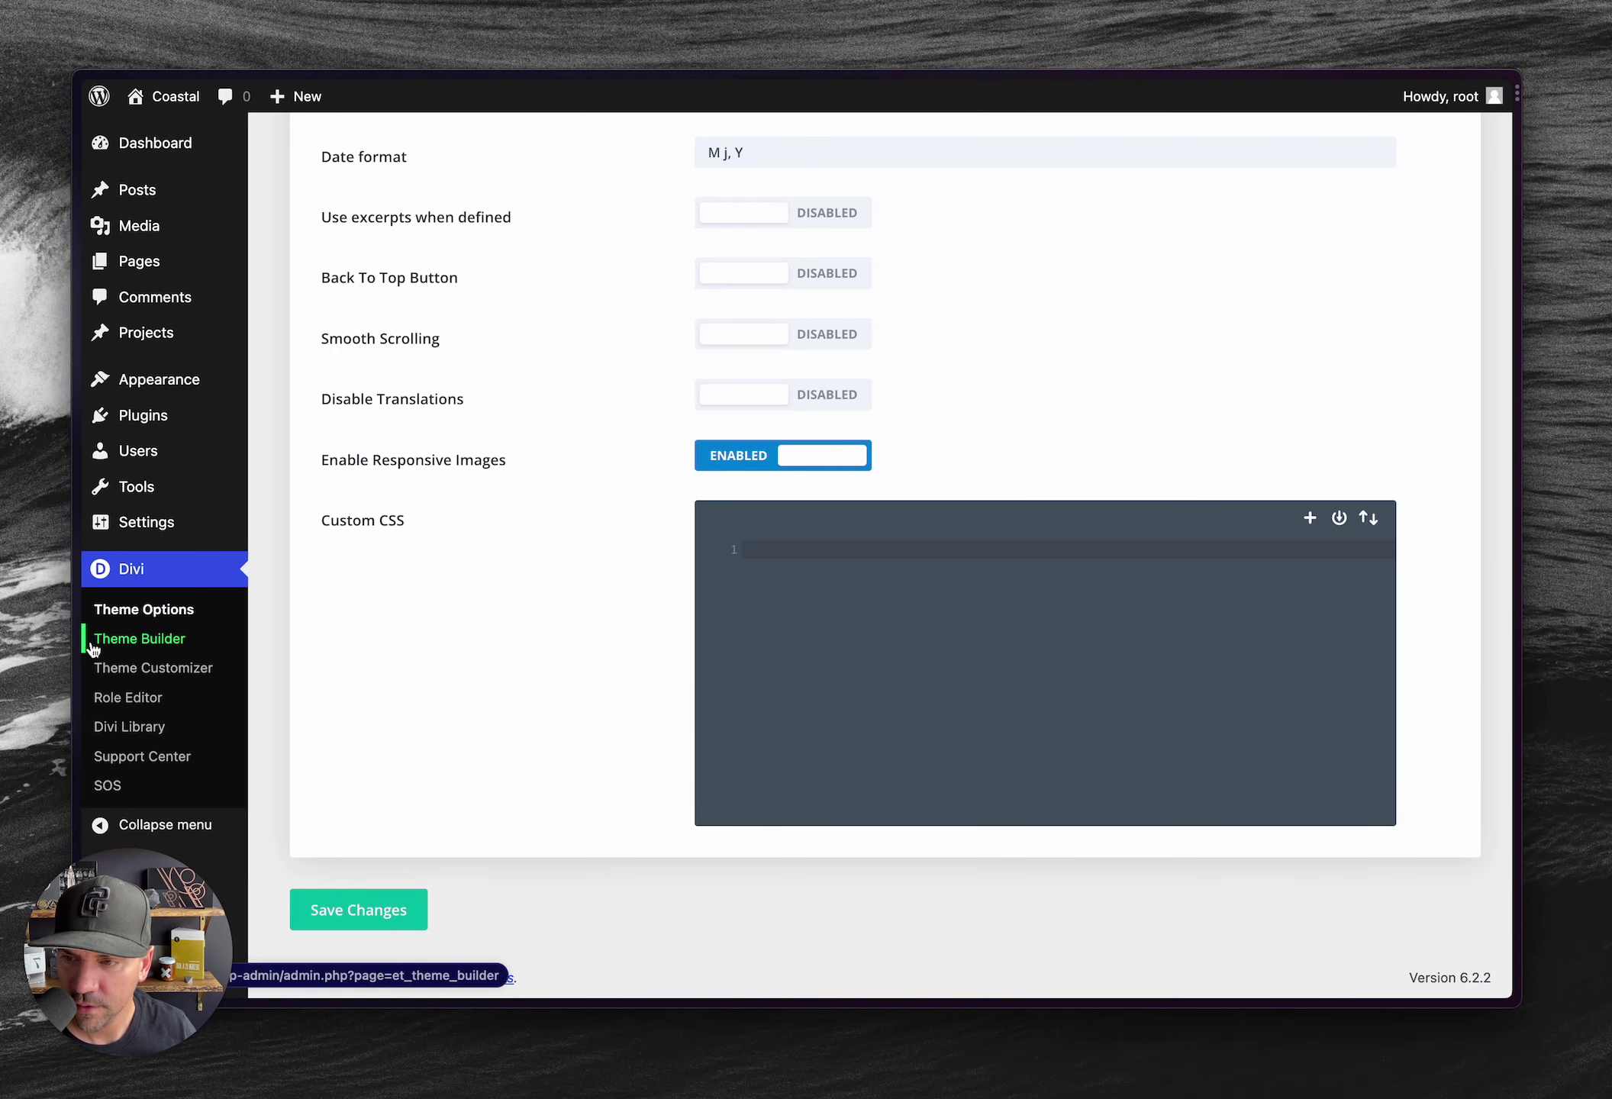
Step: Open the Default Website Template's Global Footer in the Theme Builder and scroll through it
click(128, 642)
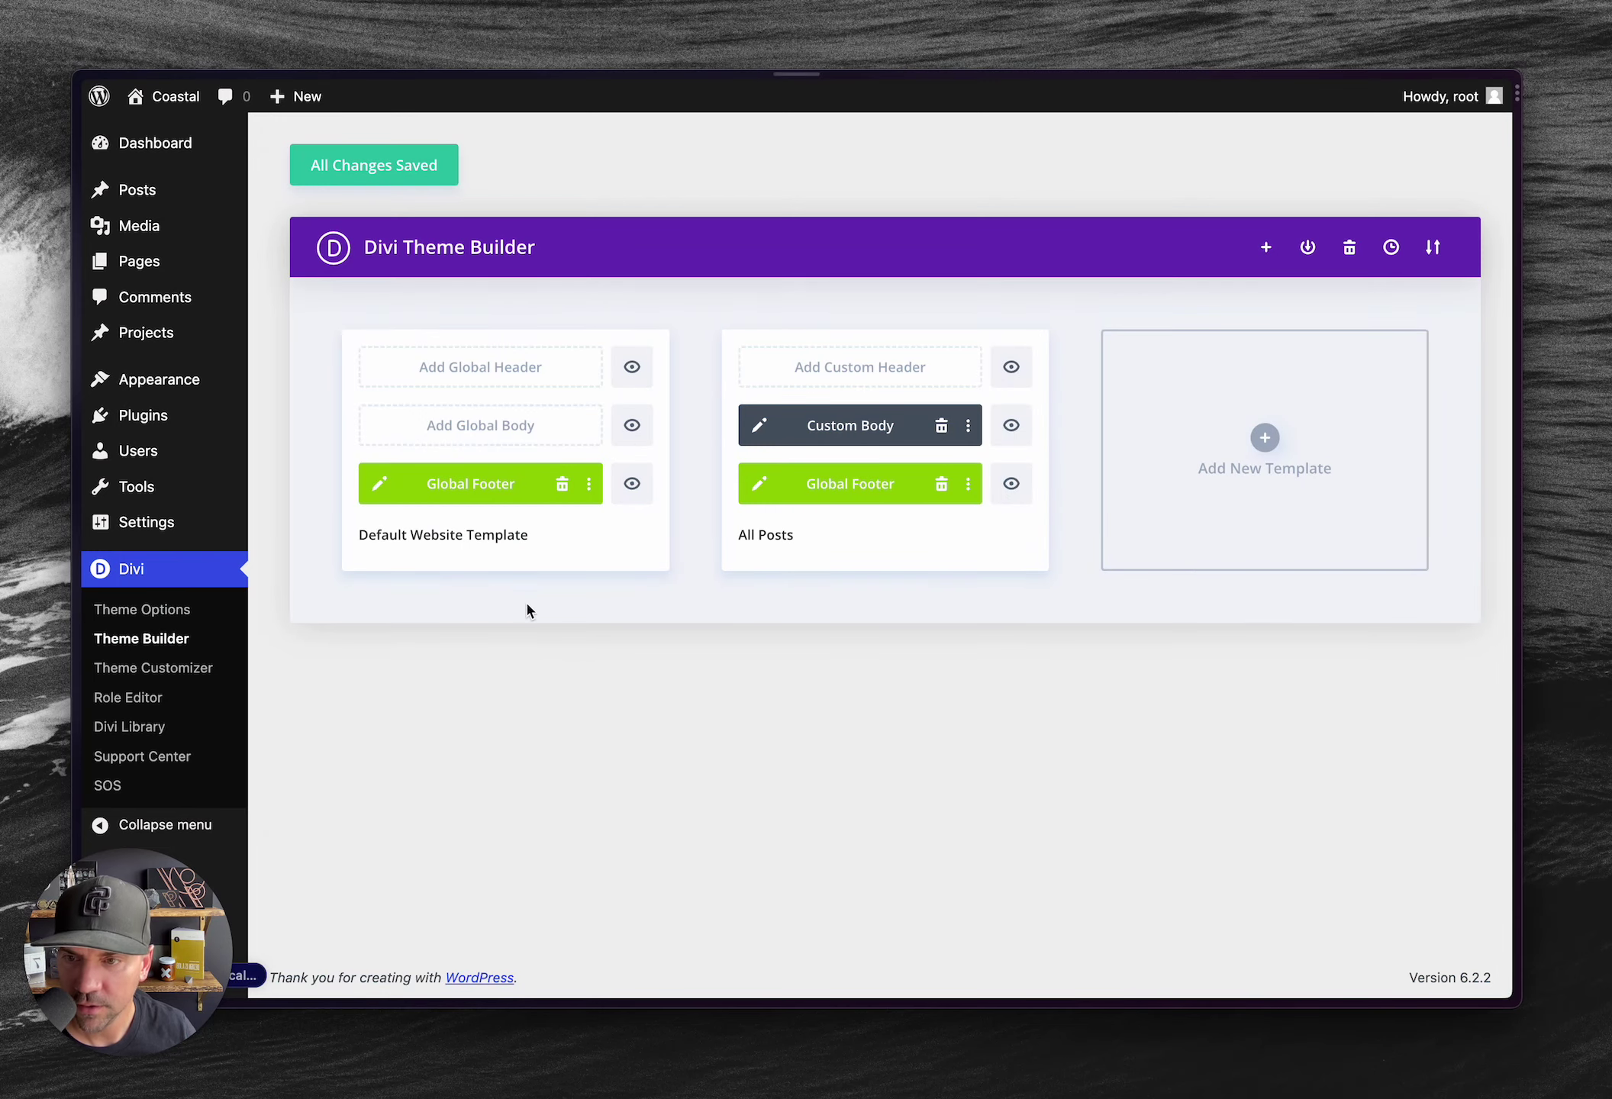
click(381, 487)
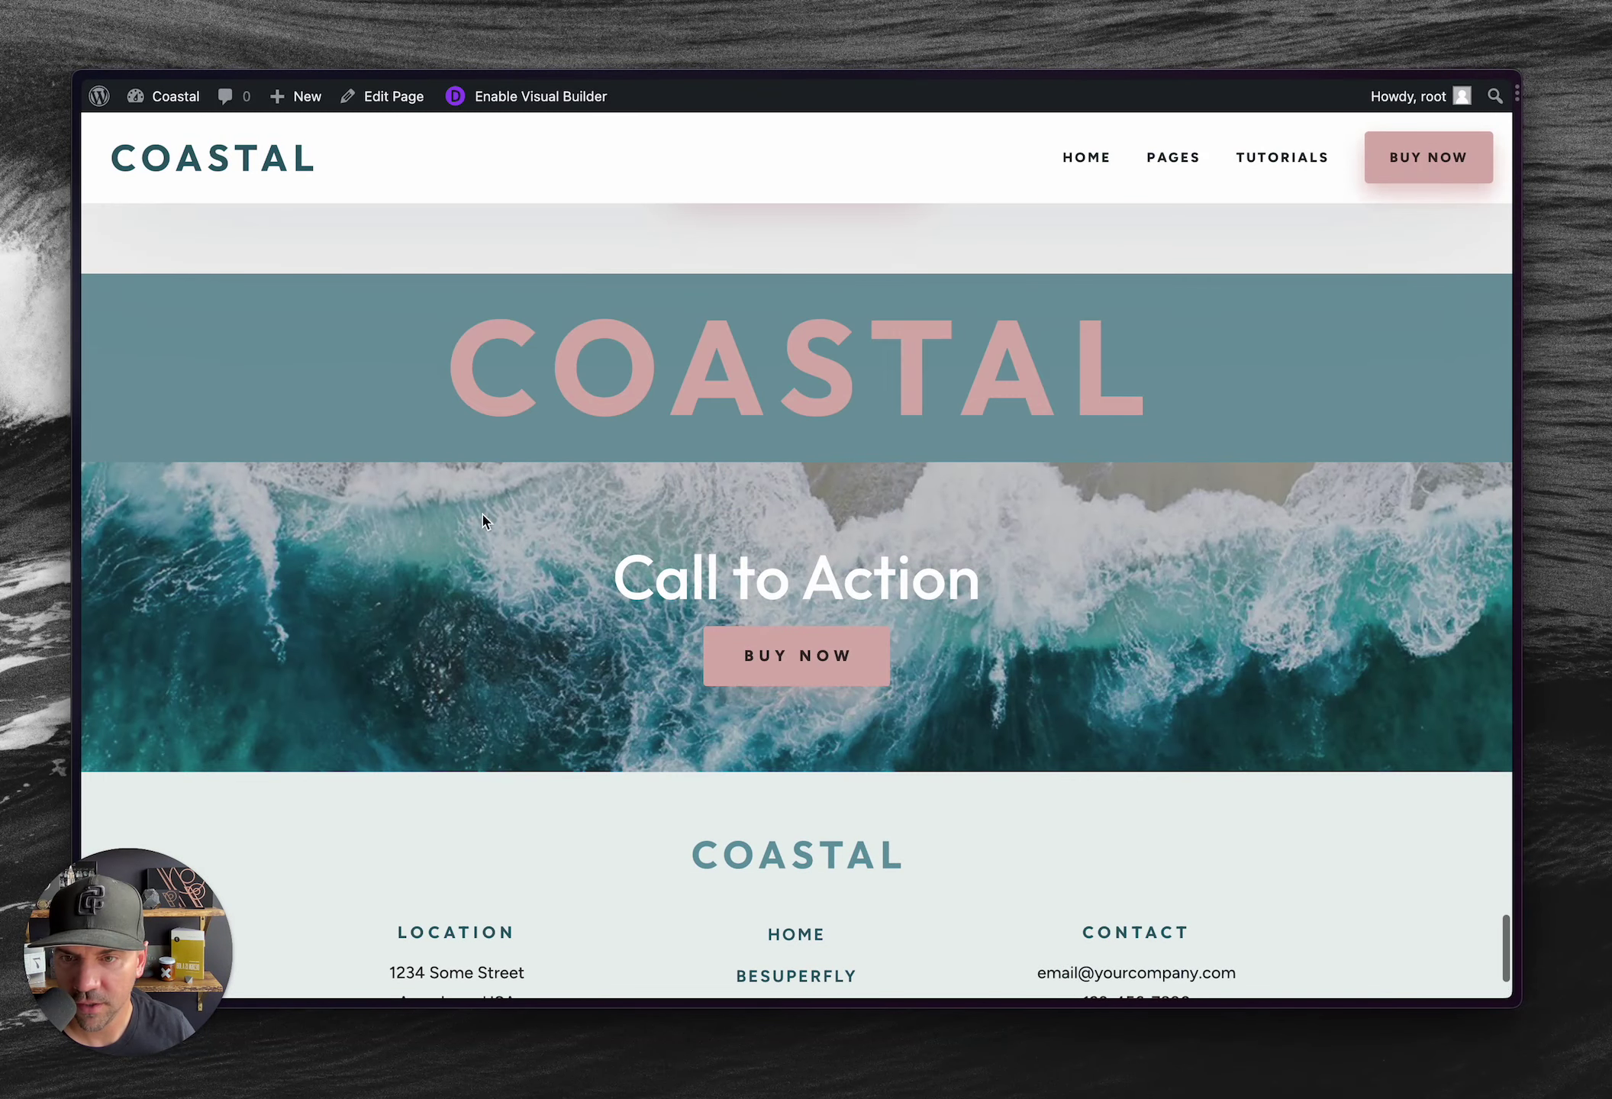
scroll(481, 527, up, 5)
scroll(496, 645, down, 5)
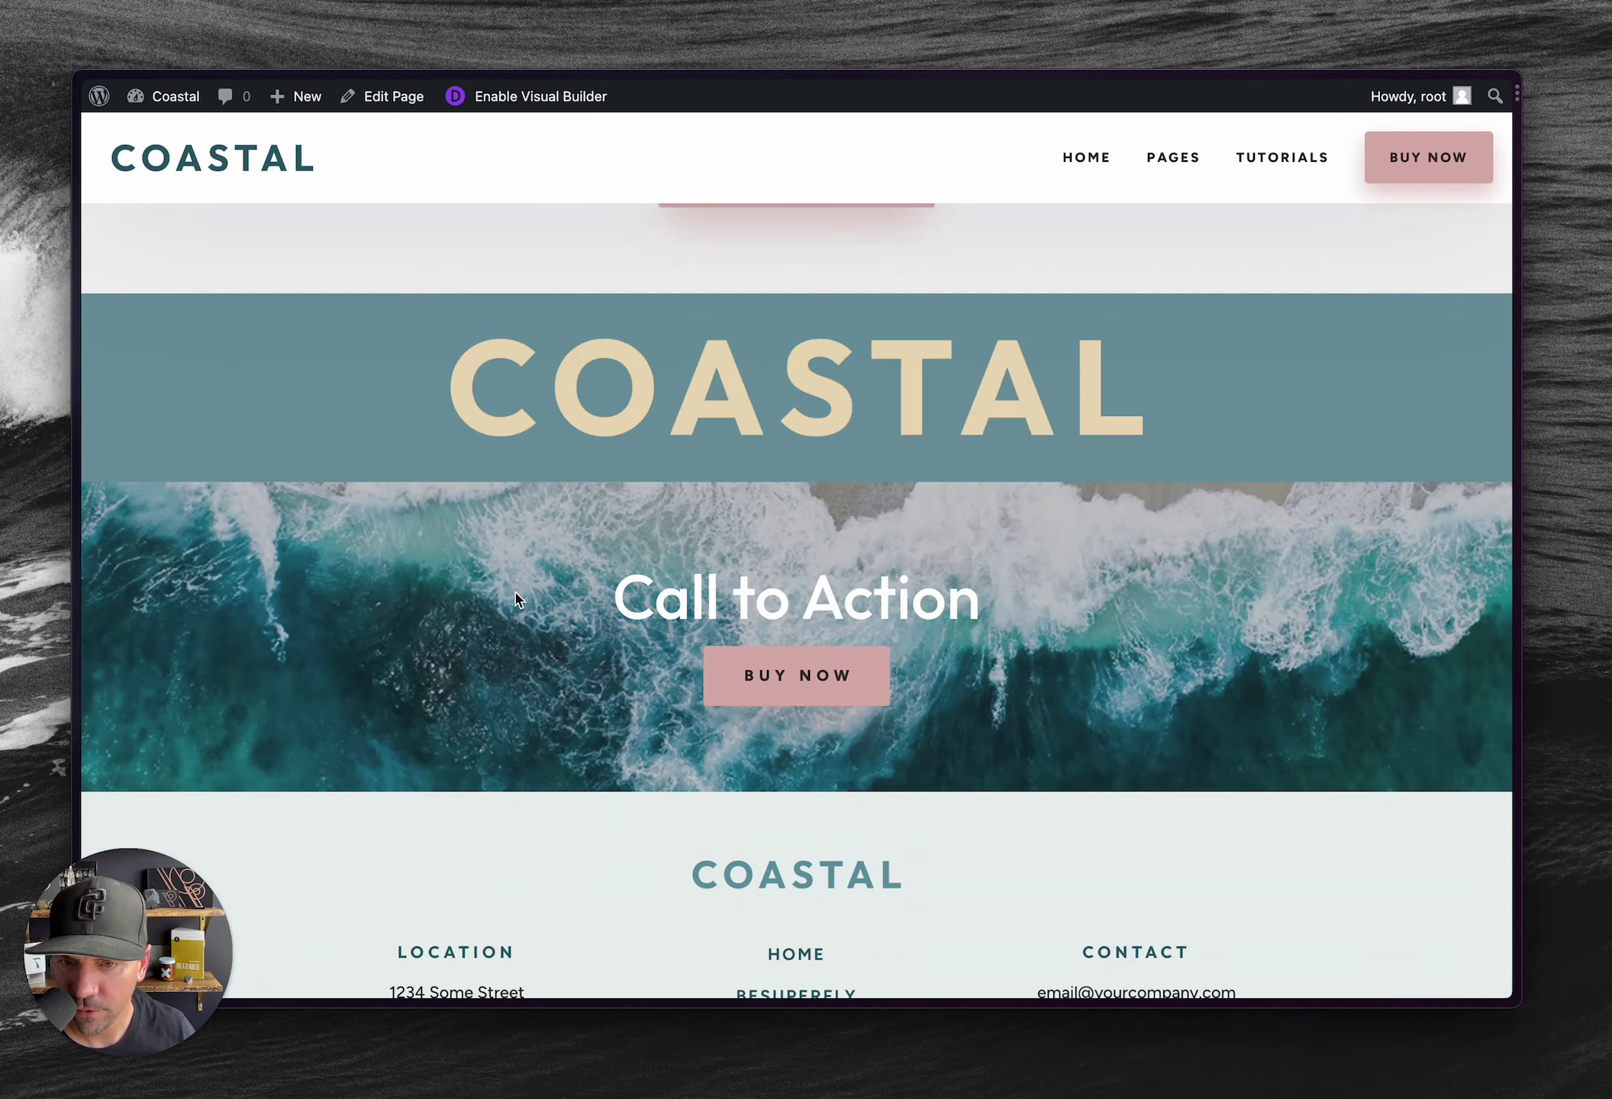
scroll(519, 587, down, 3)
scroll(516, 565, down, 2)
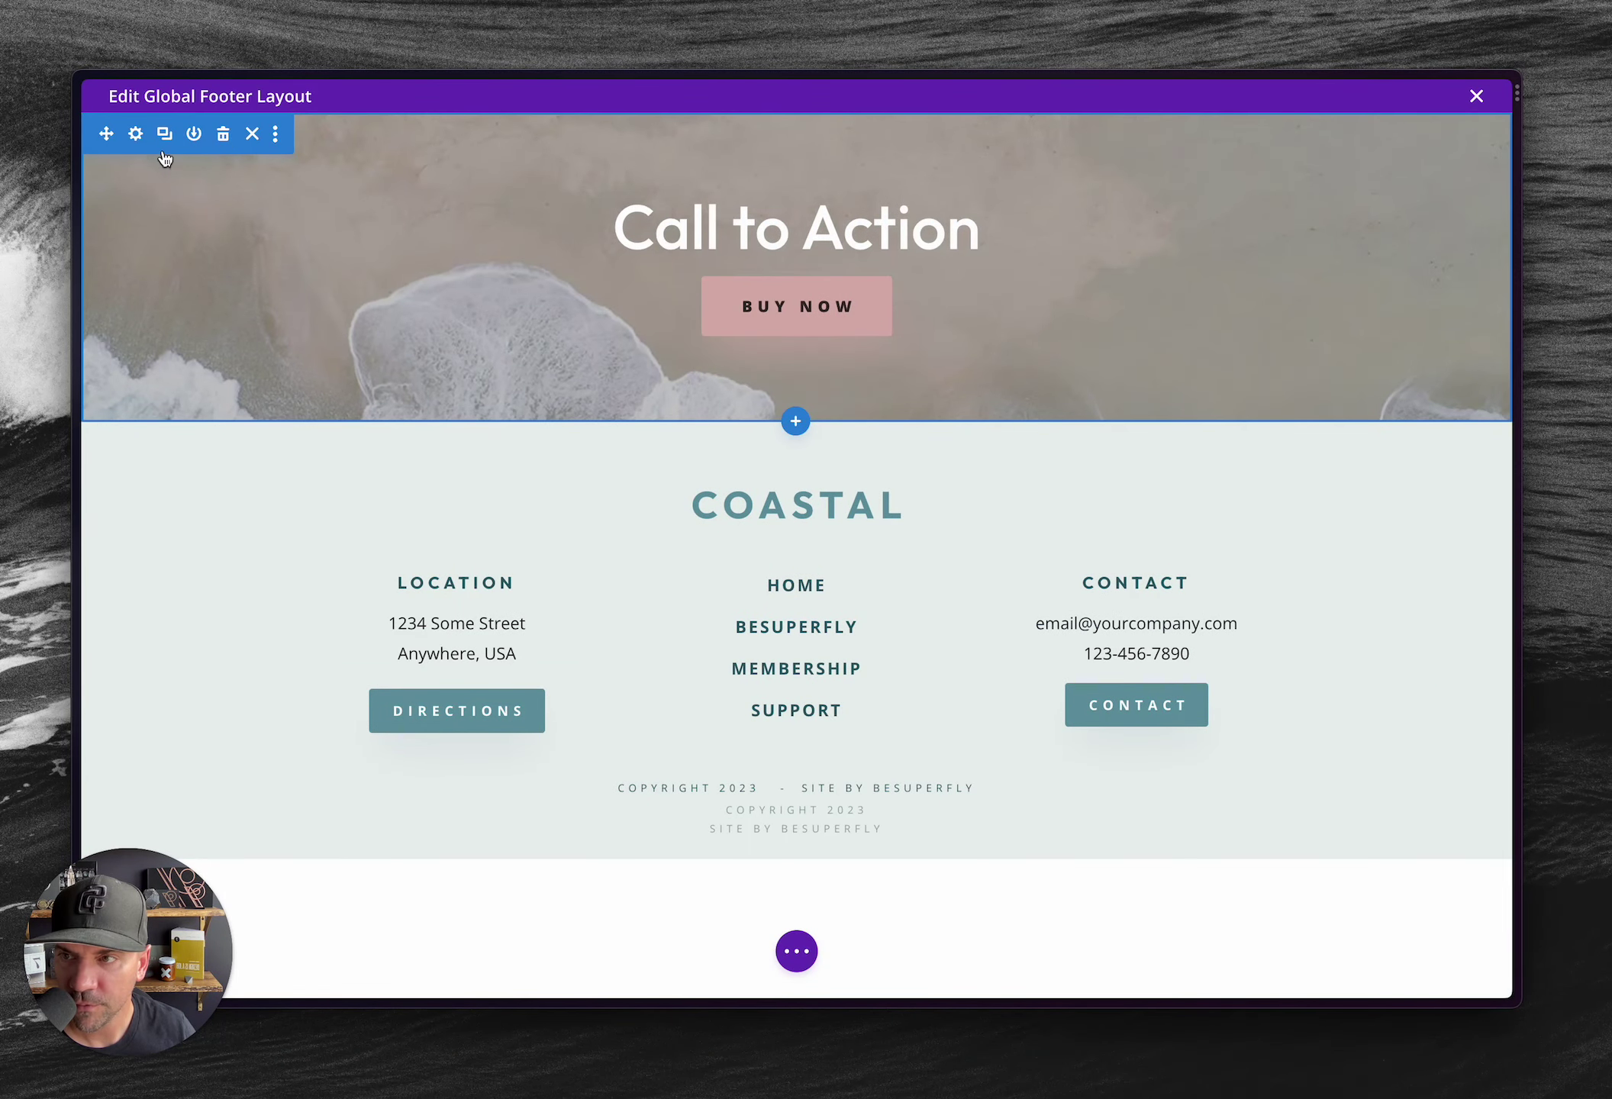
Step: Copy the footer section, then confirm the COASTAL logo's Max Width is 200px
right_click(137, 138)
click(180, 372)
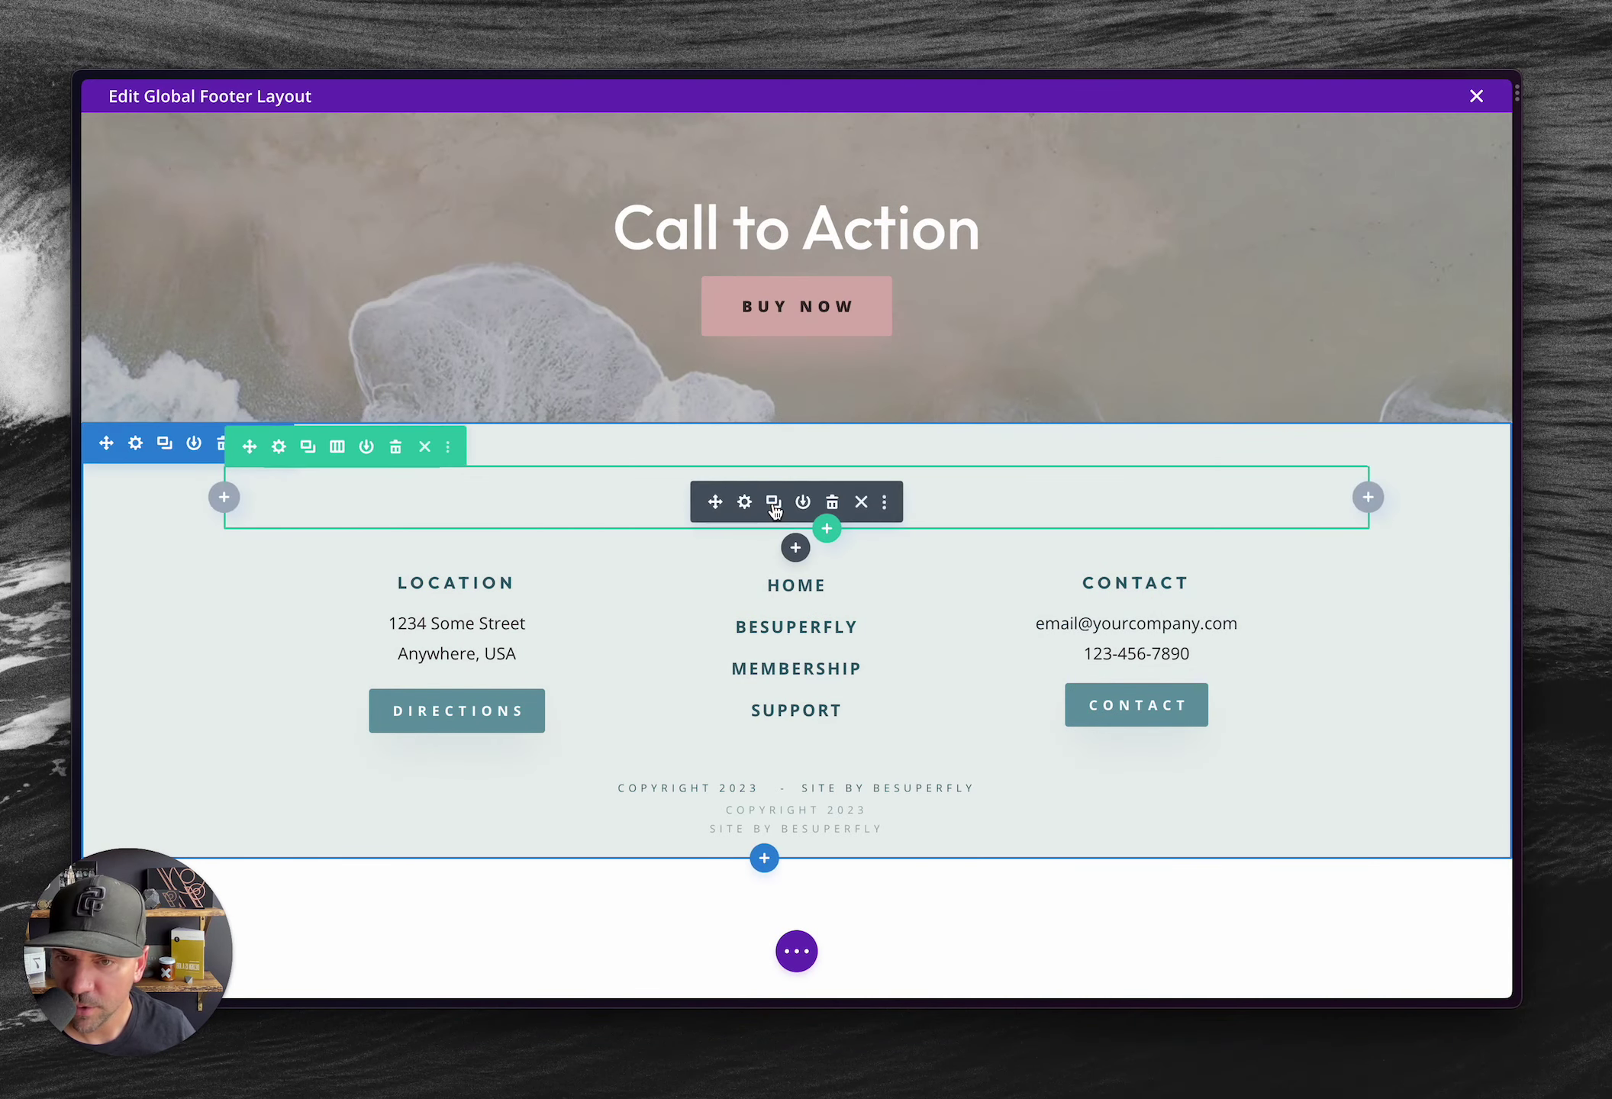
click(746, 500)
click(481, 365)
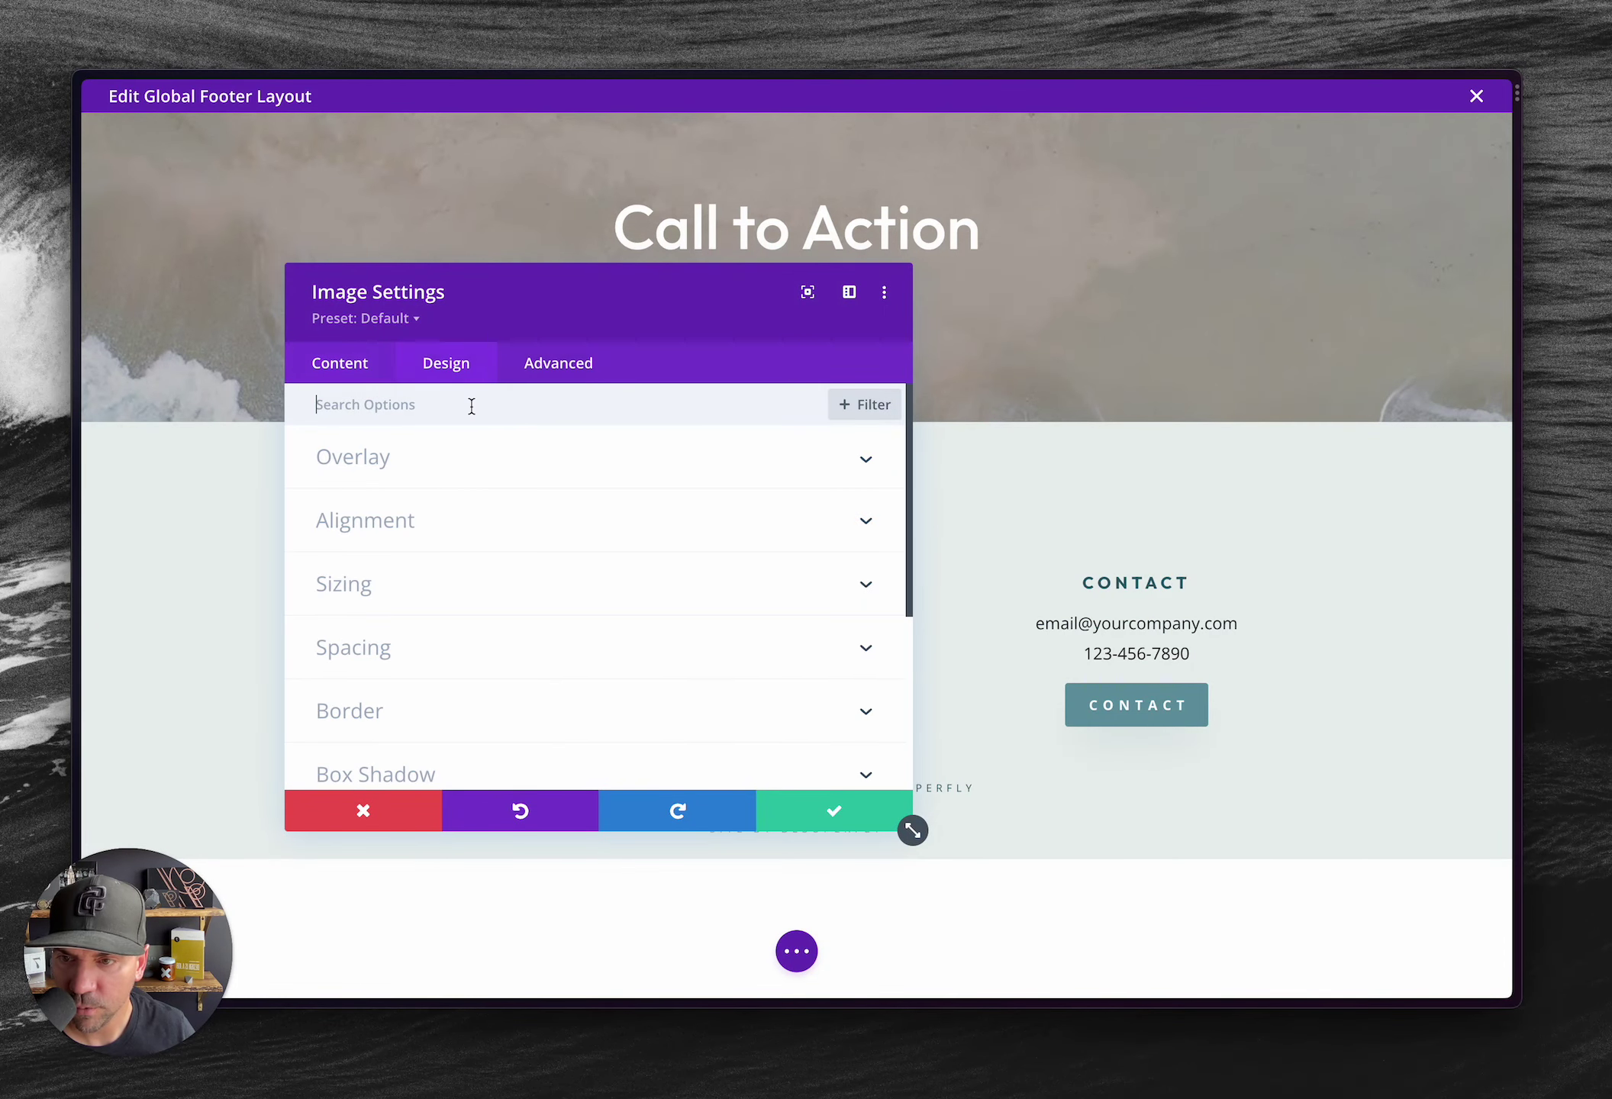
click(446, 580)
scroll(657, 572, down, 2)
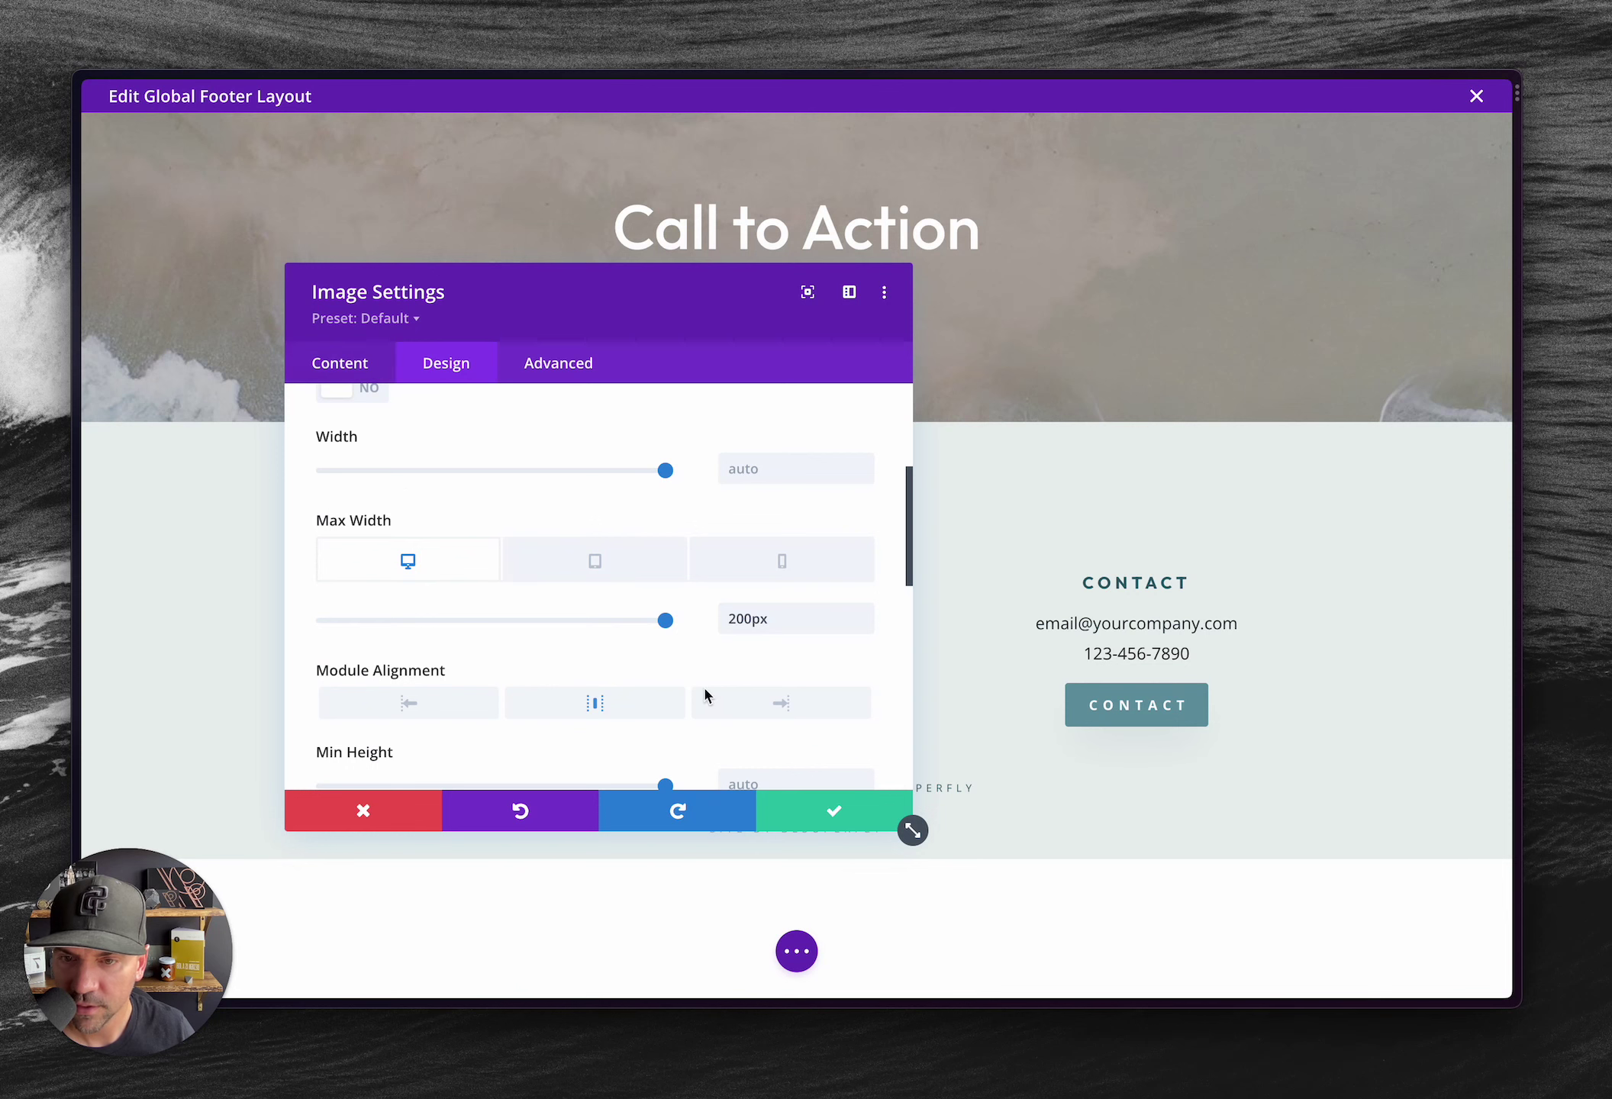
click(783, 819)
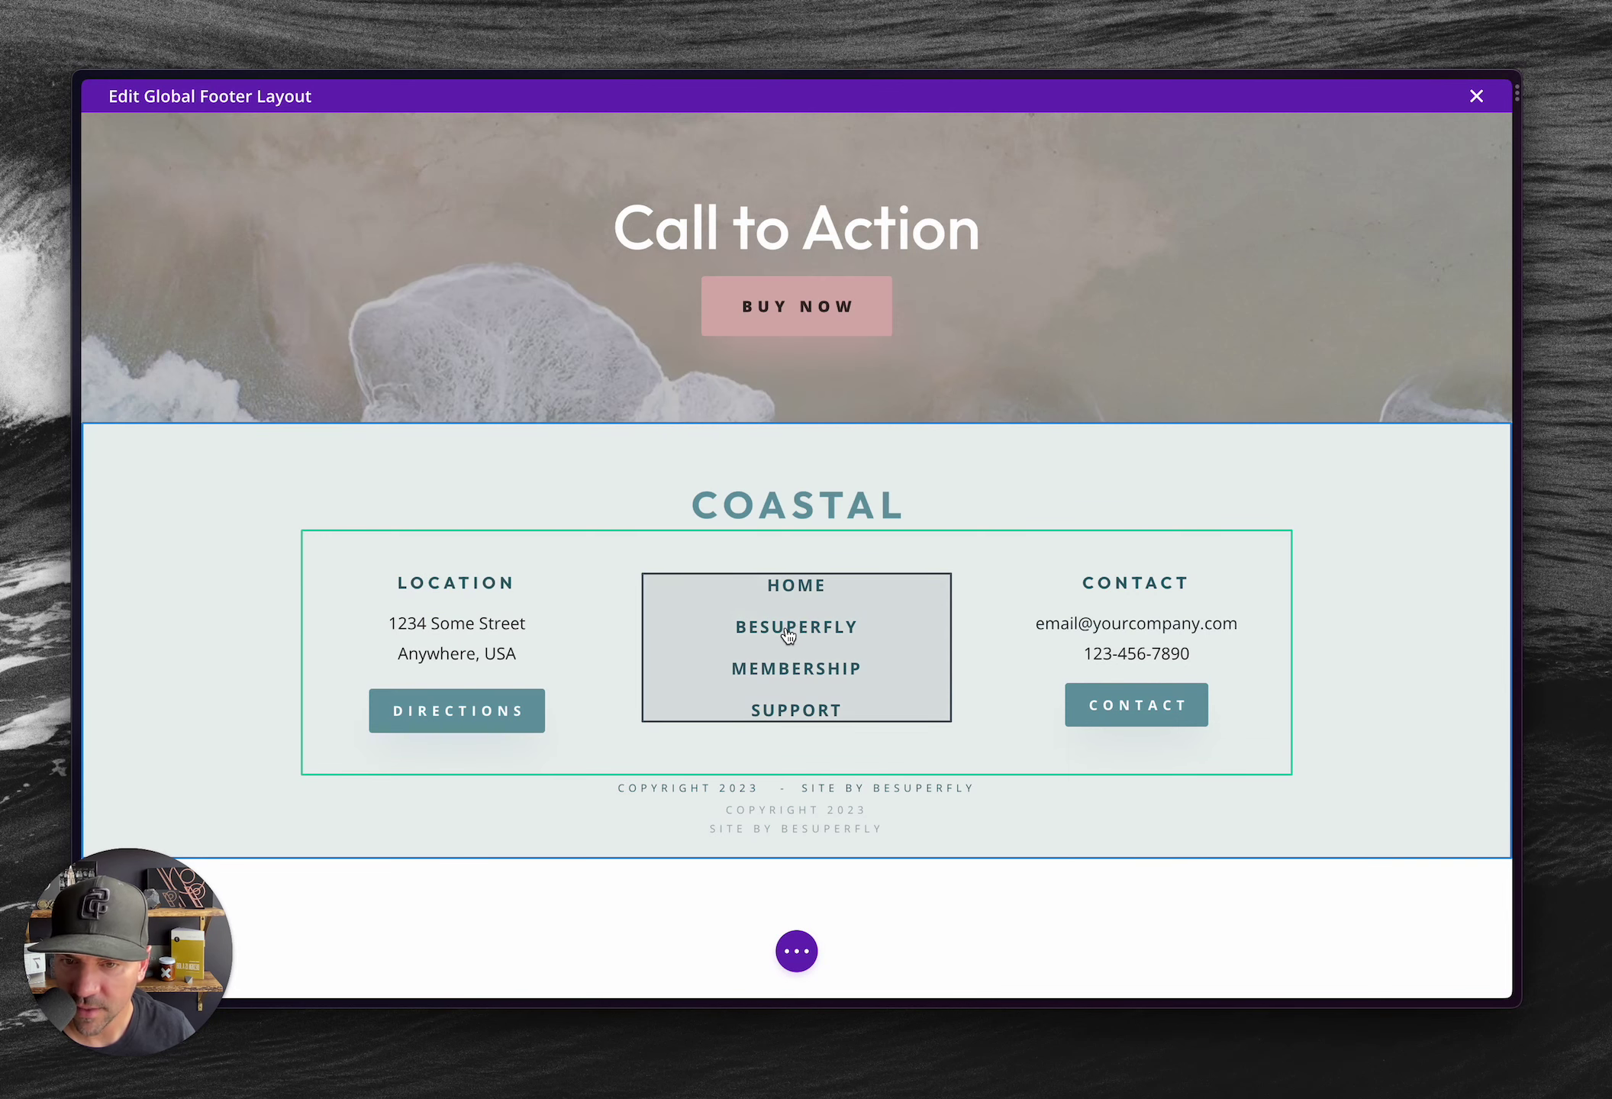
click(742, 629)
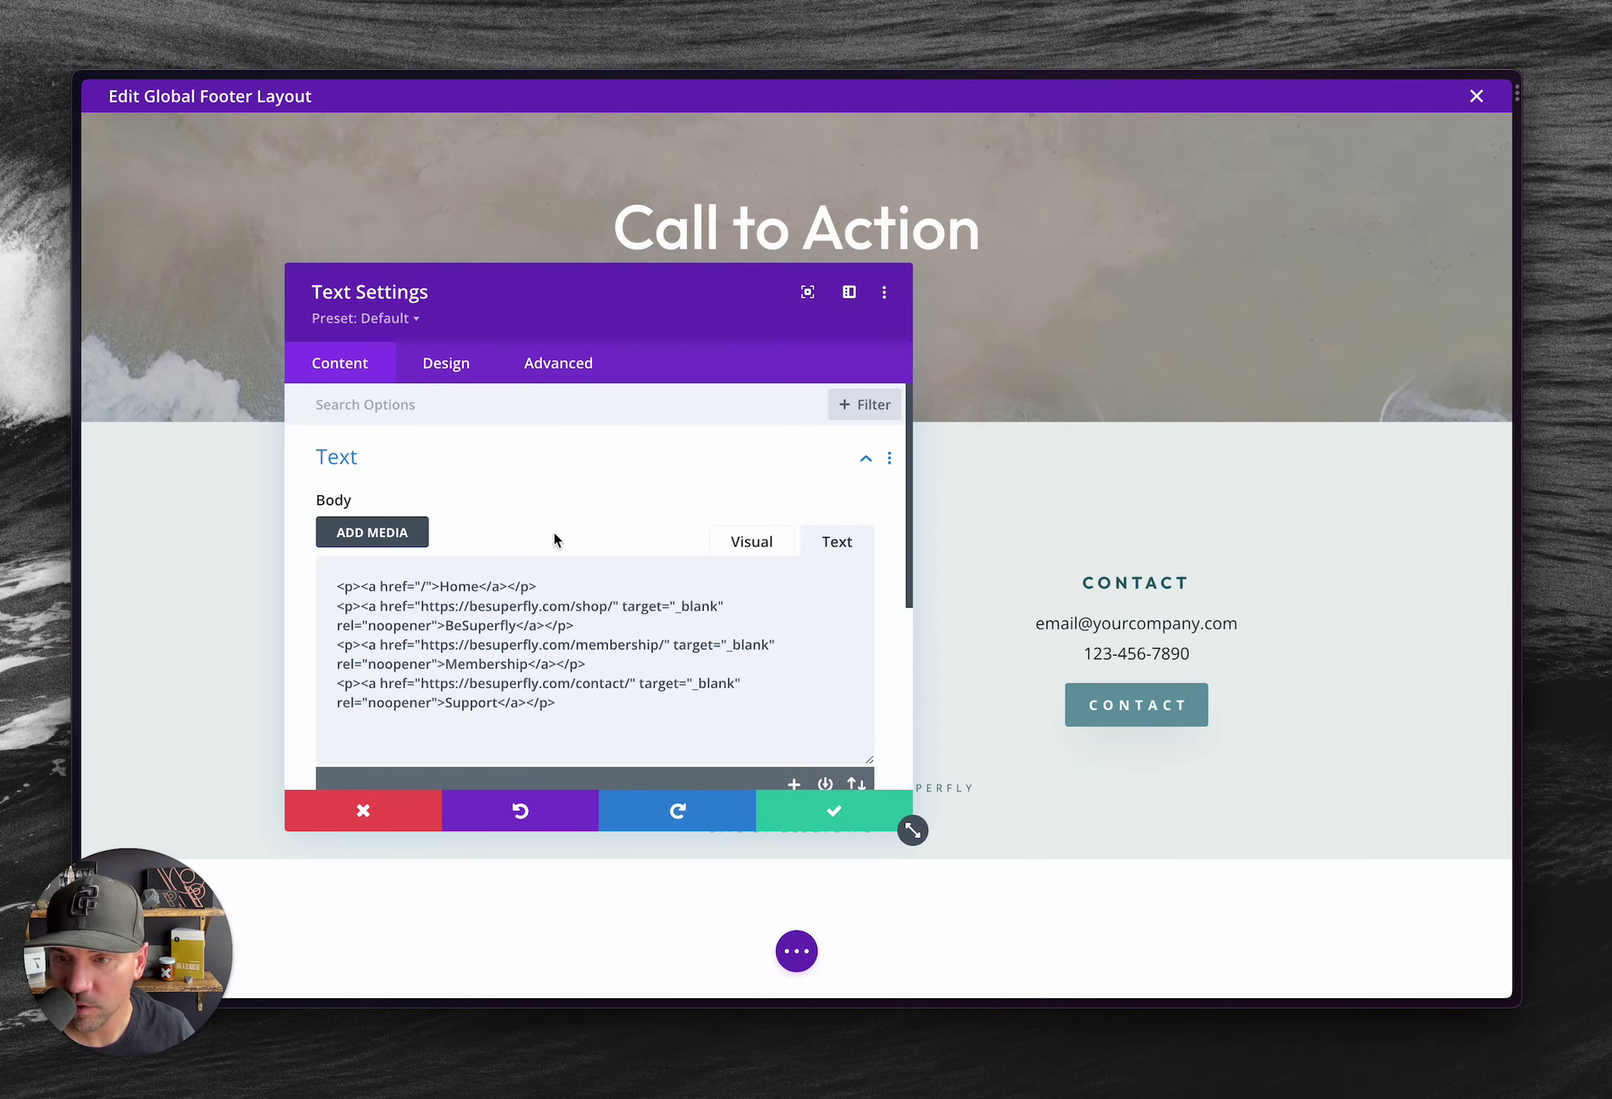
click(752, 540)
scroll(365, 710, down, 2)
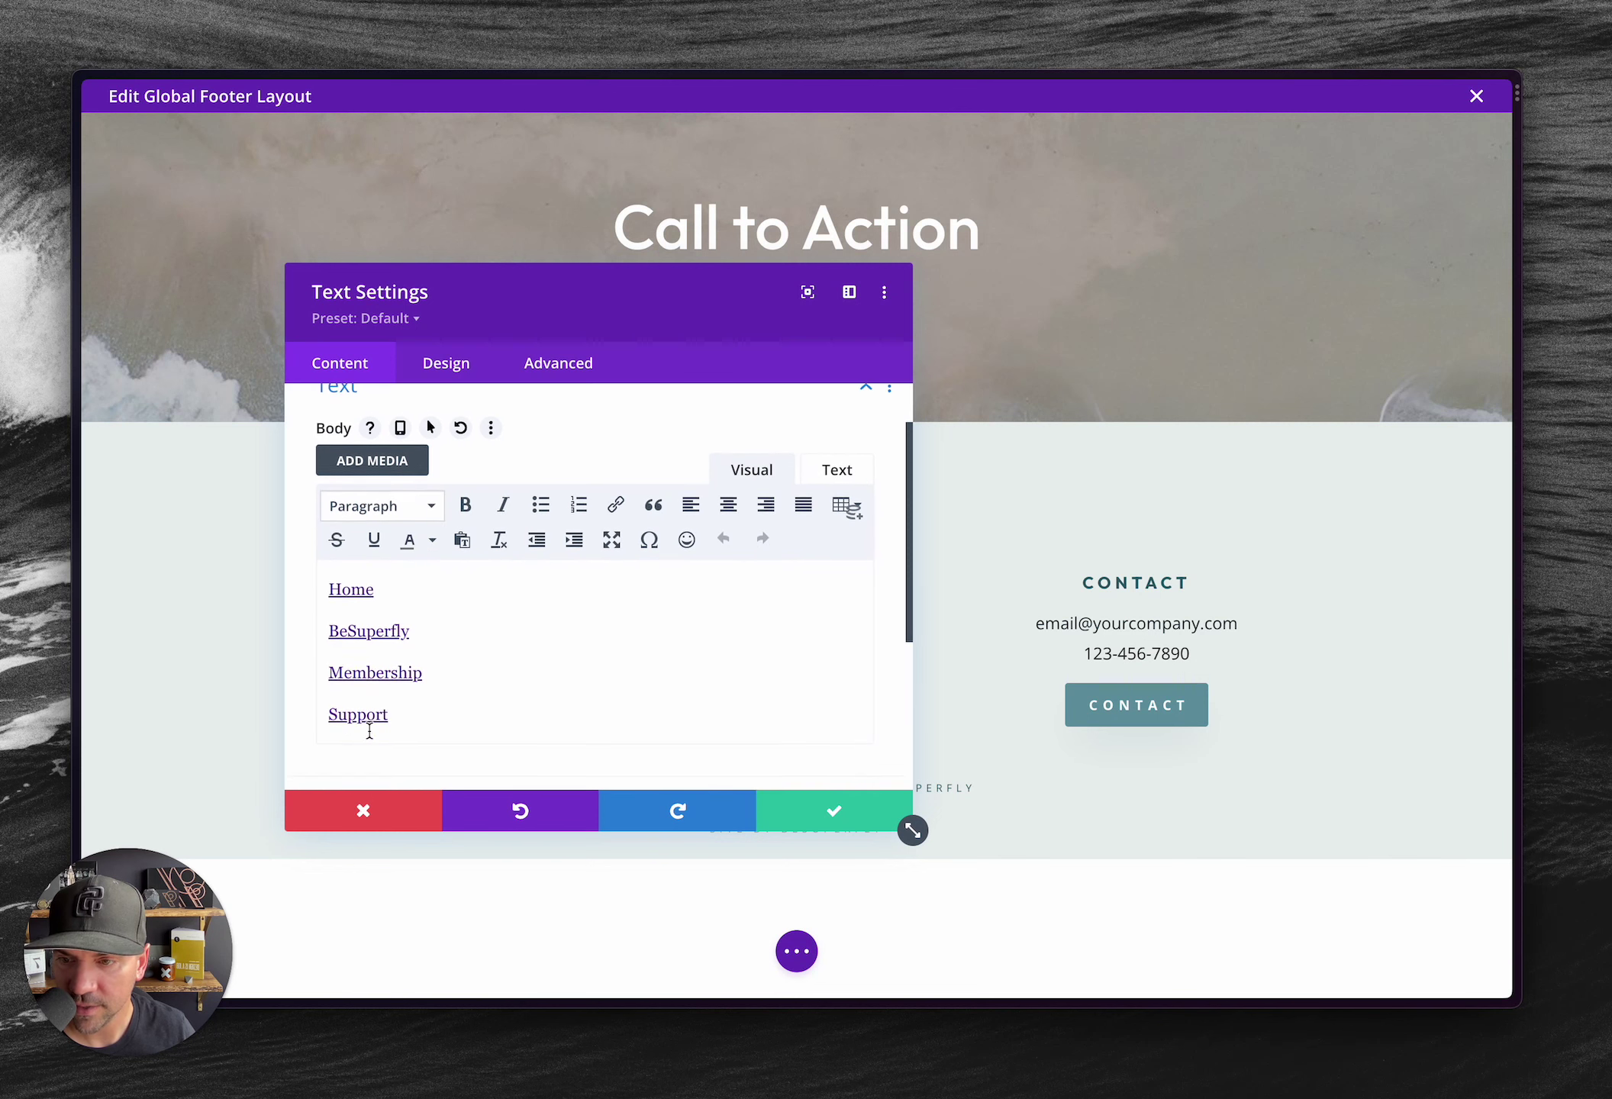
click(462, 368)
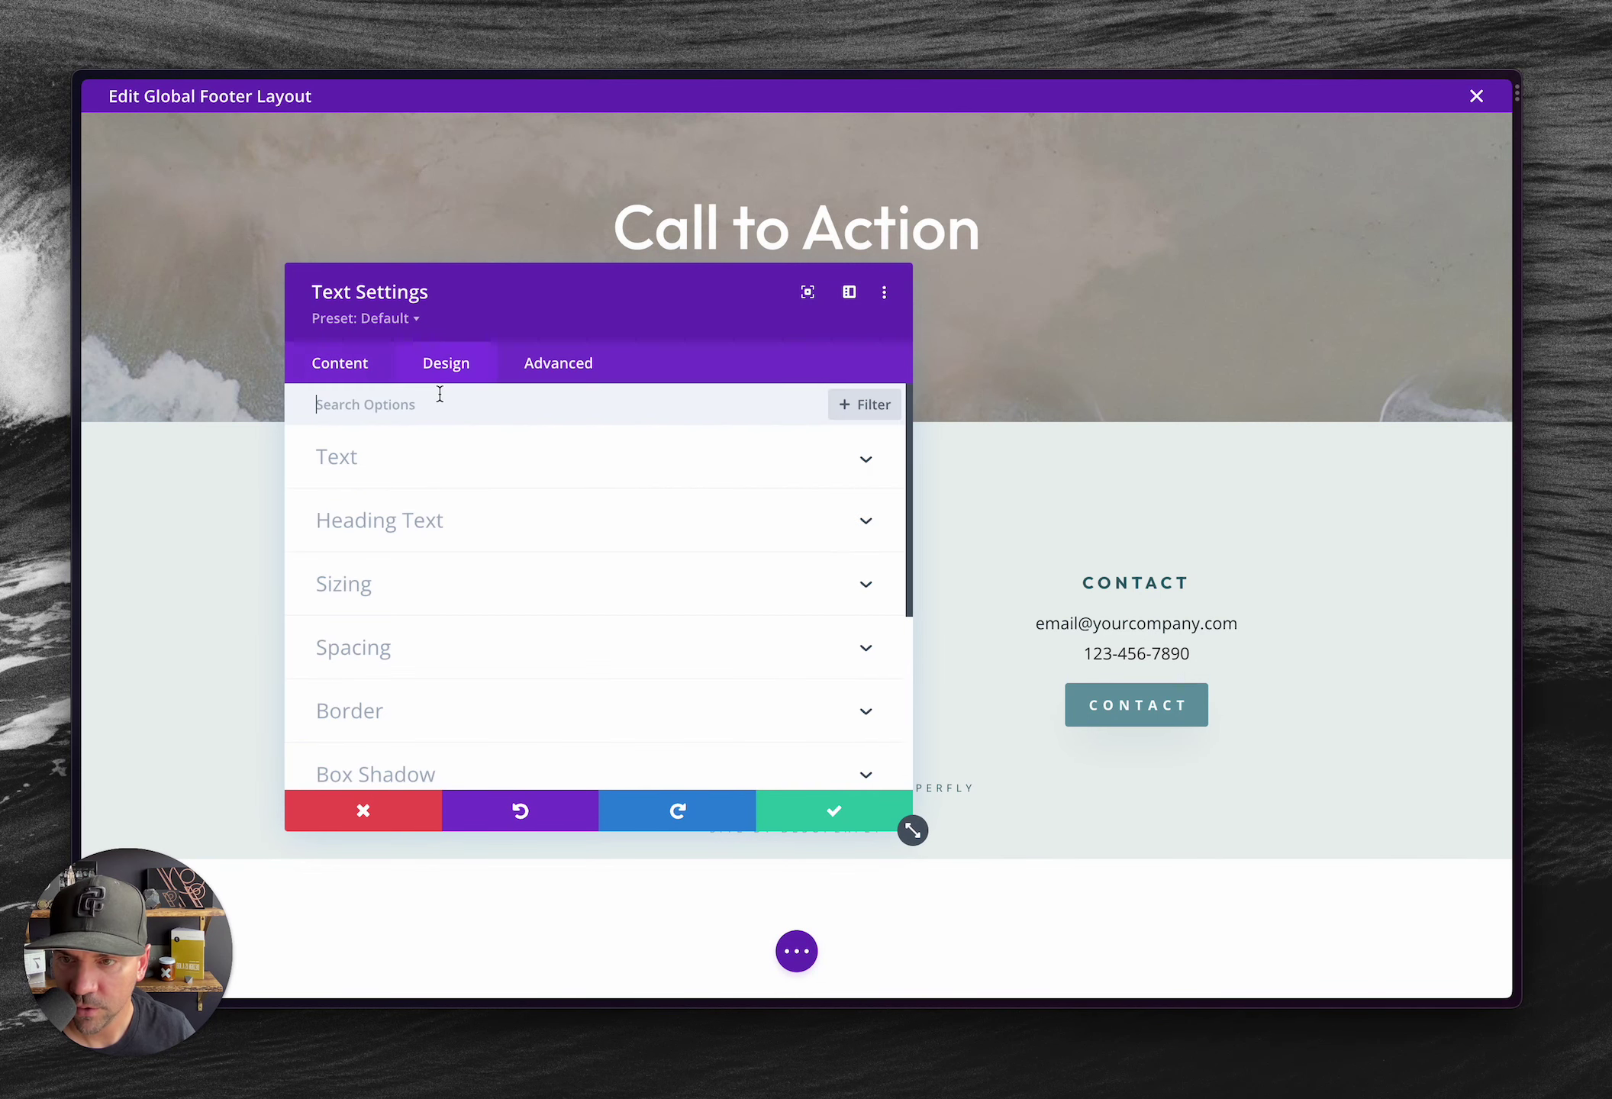
scroll(469, 552, down, 6)
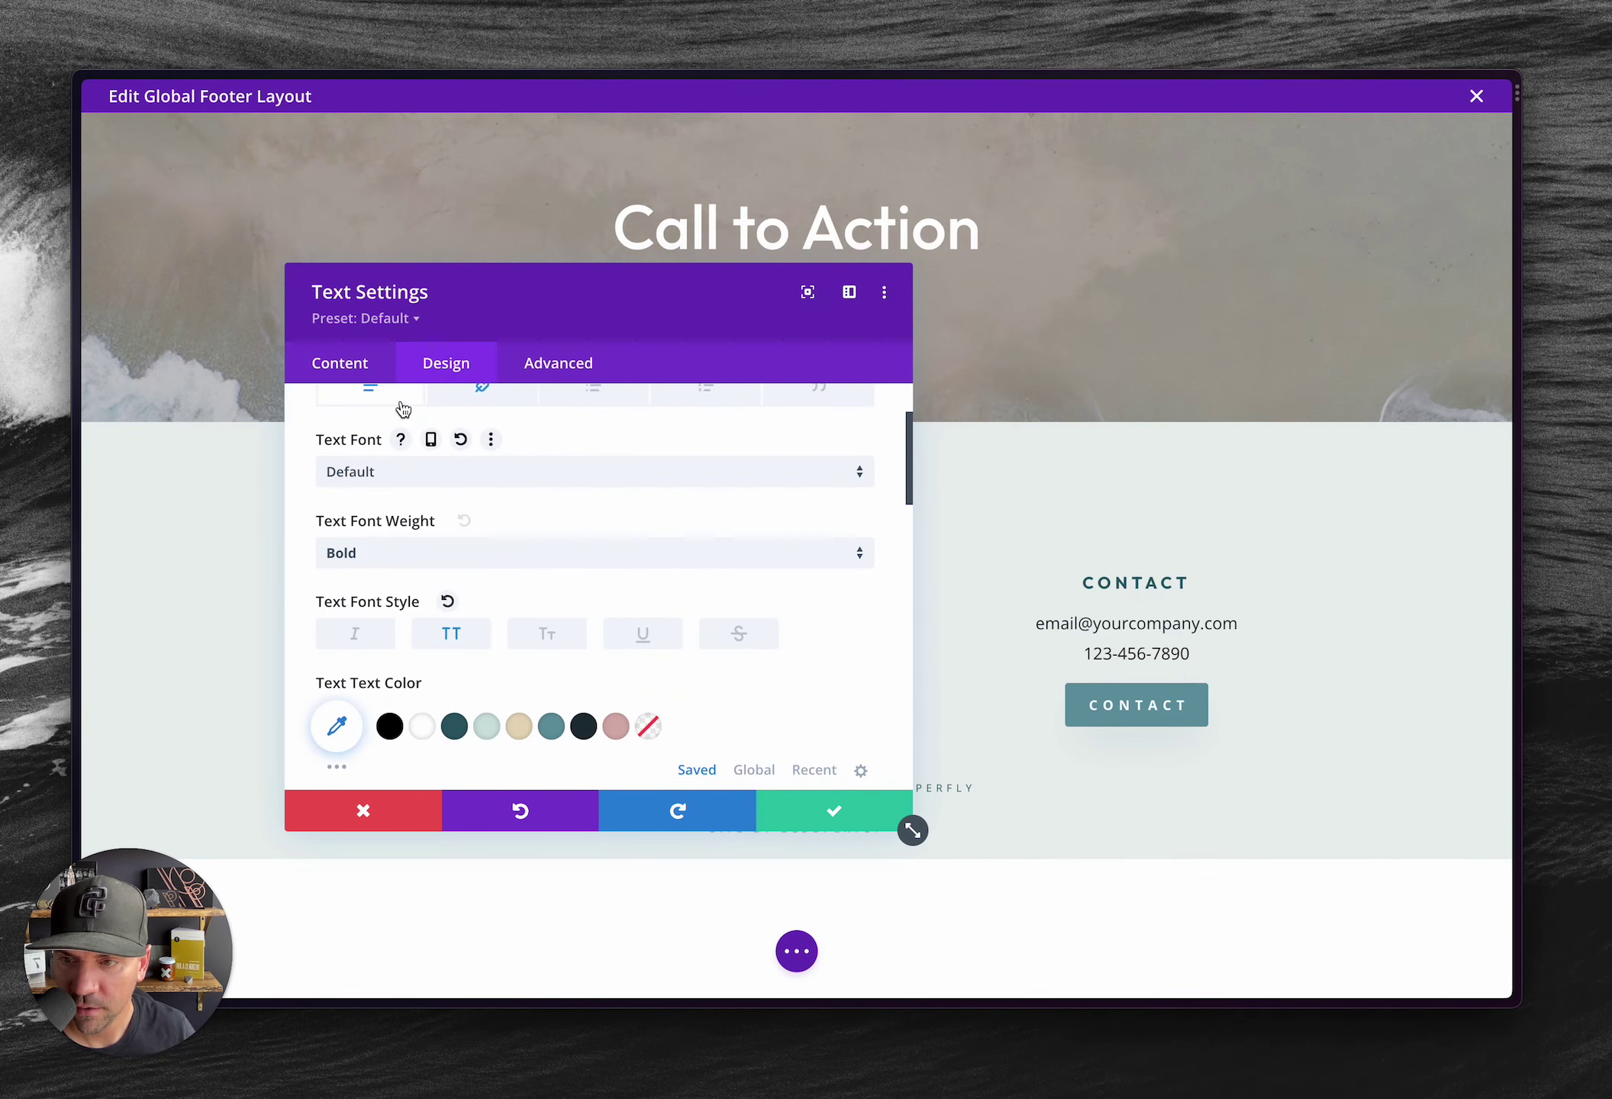
scroll(535, 461, up, 4)
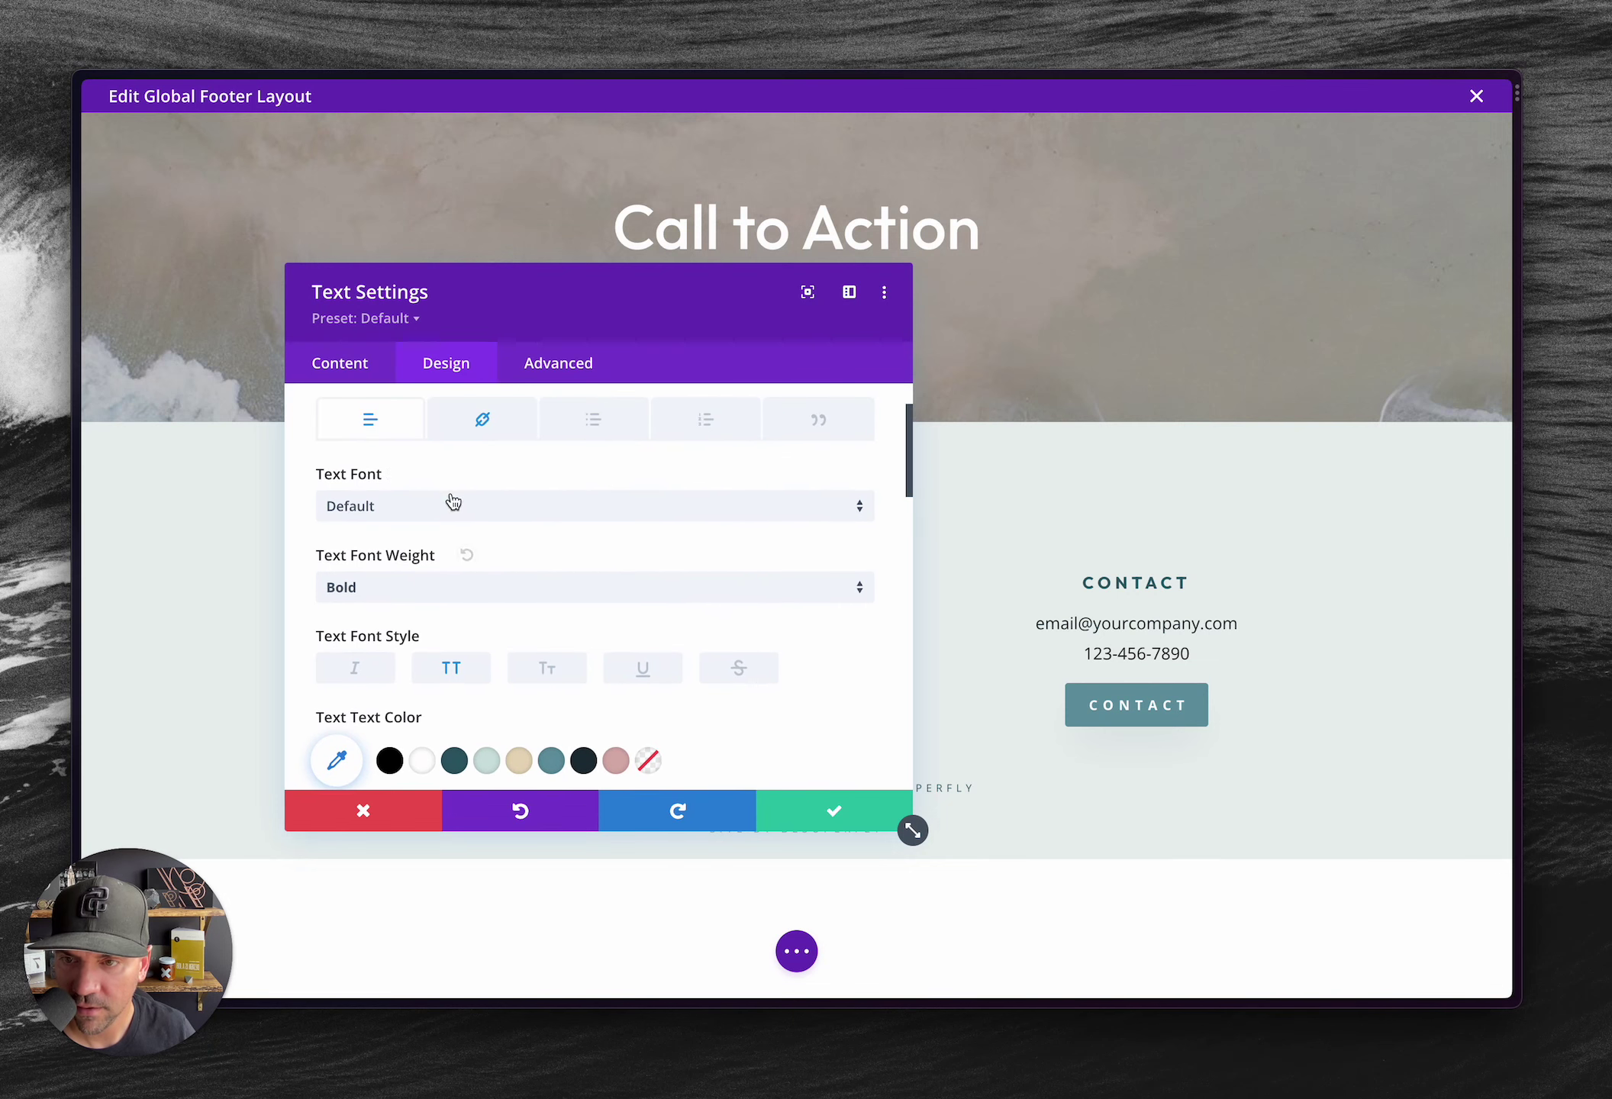
click(481, 424)
scroll(470, 634, down, 5)
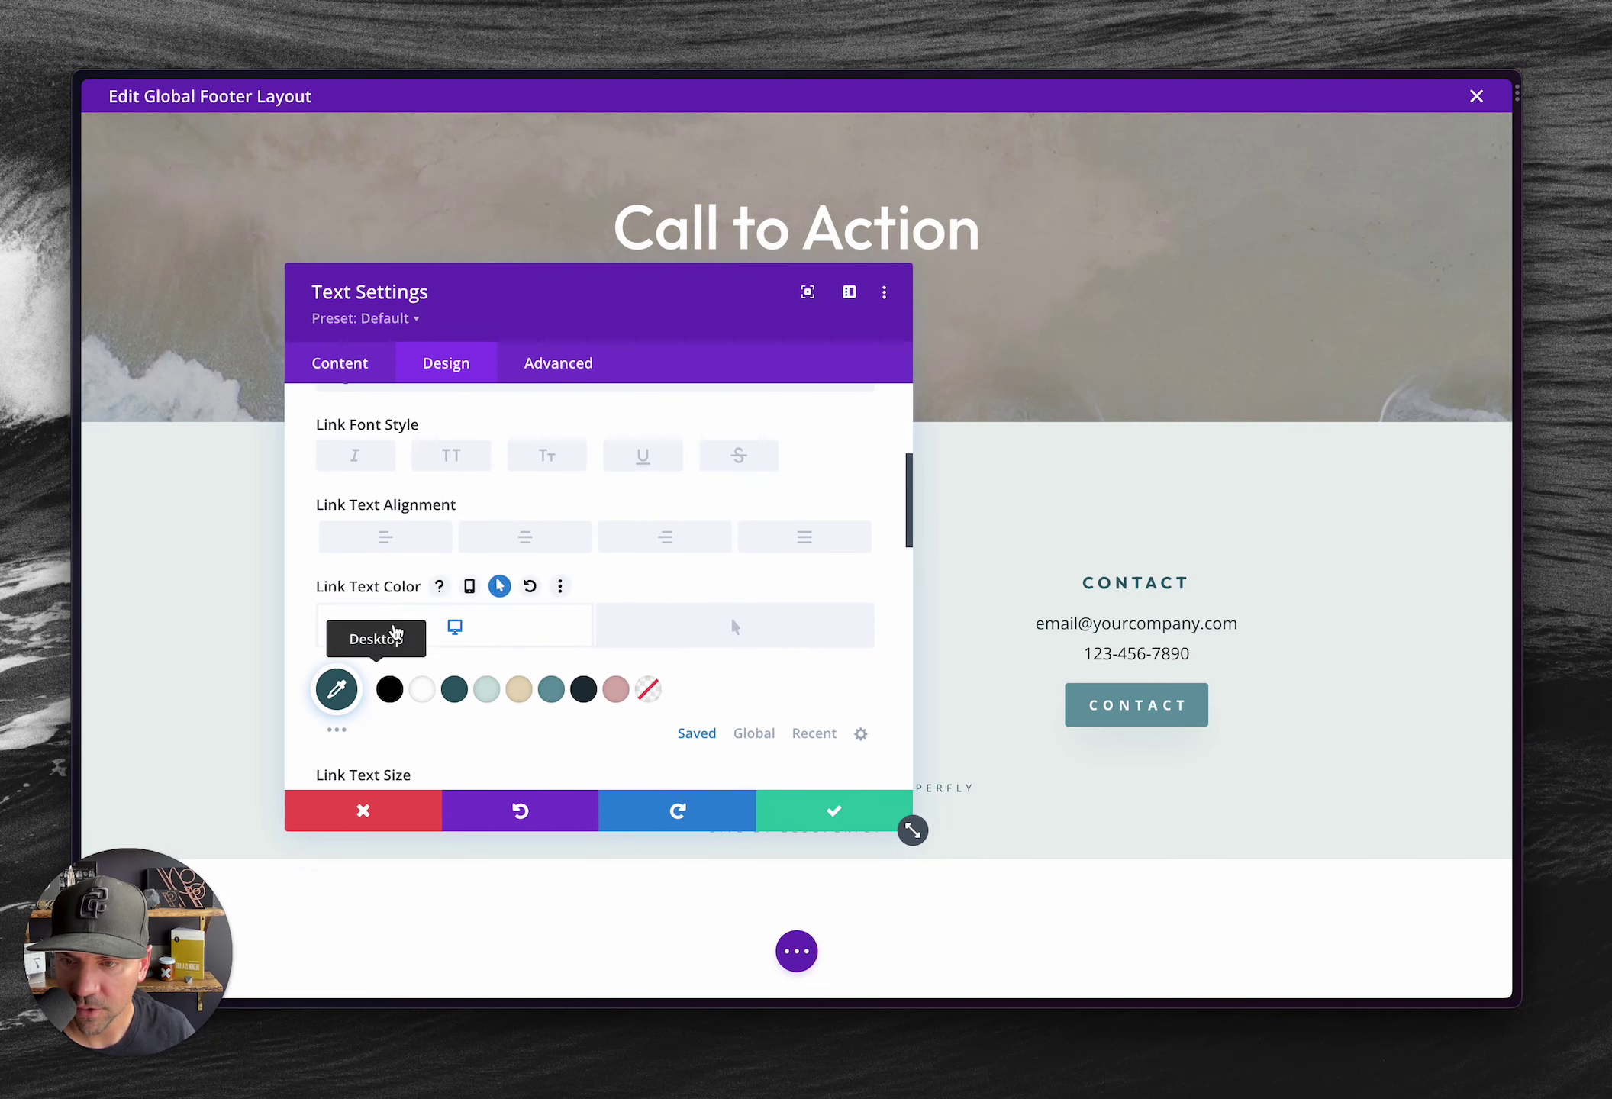
click(733, 626)
scroll(578, 715, down, 2)
scroll(578, 716, up, 5)
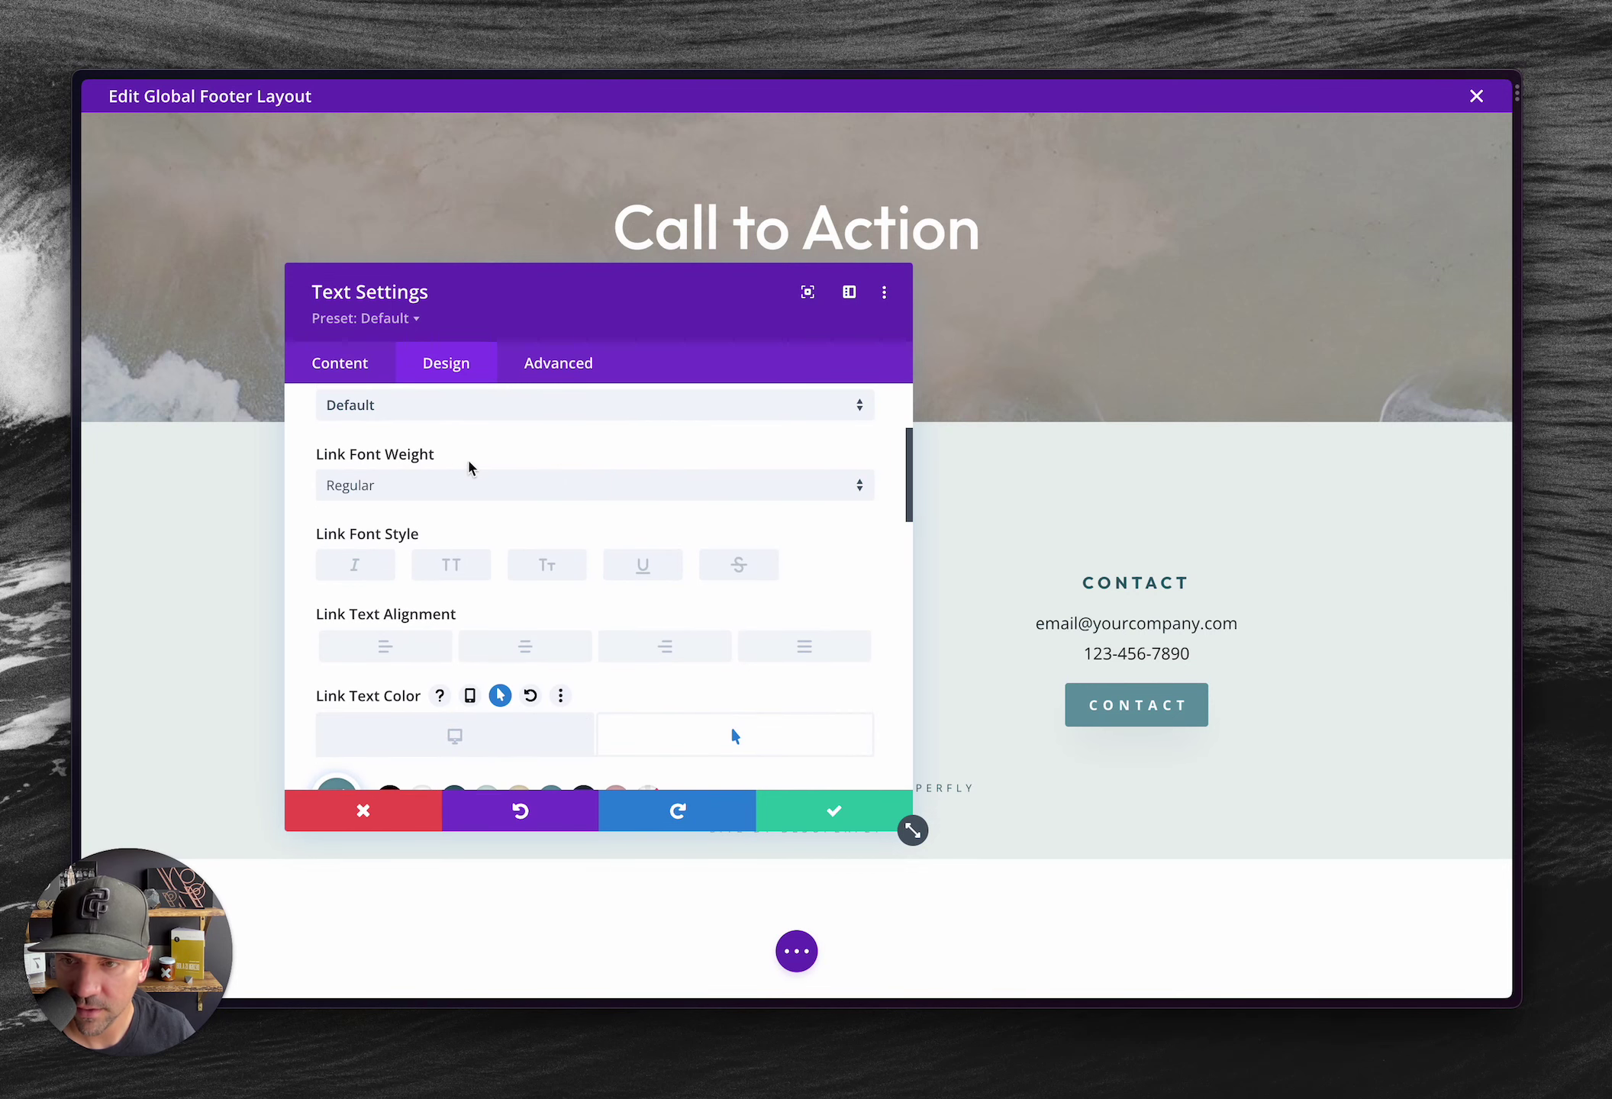
scroll(479, 471, up, 5)
scroll(568, 598, down, 5)
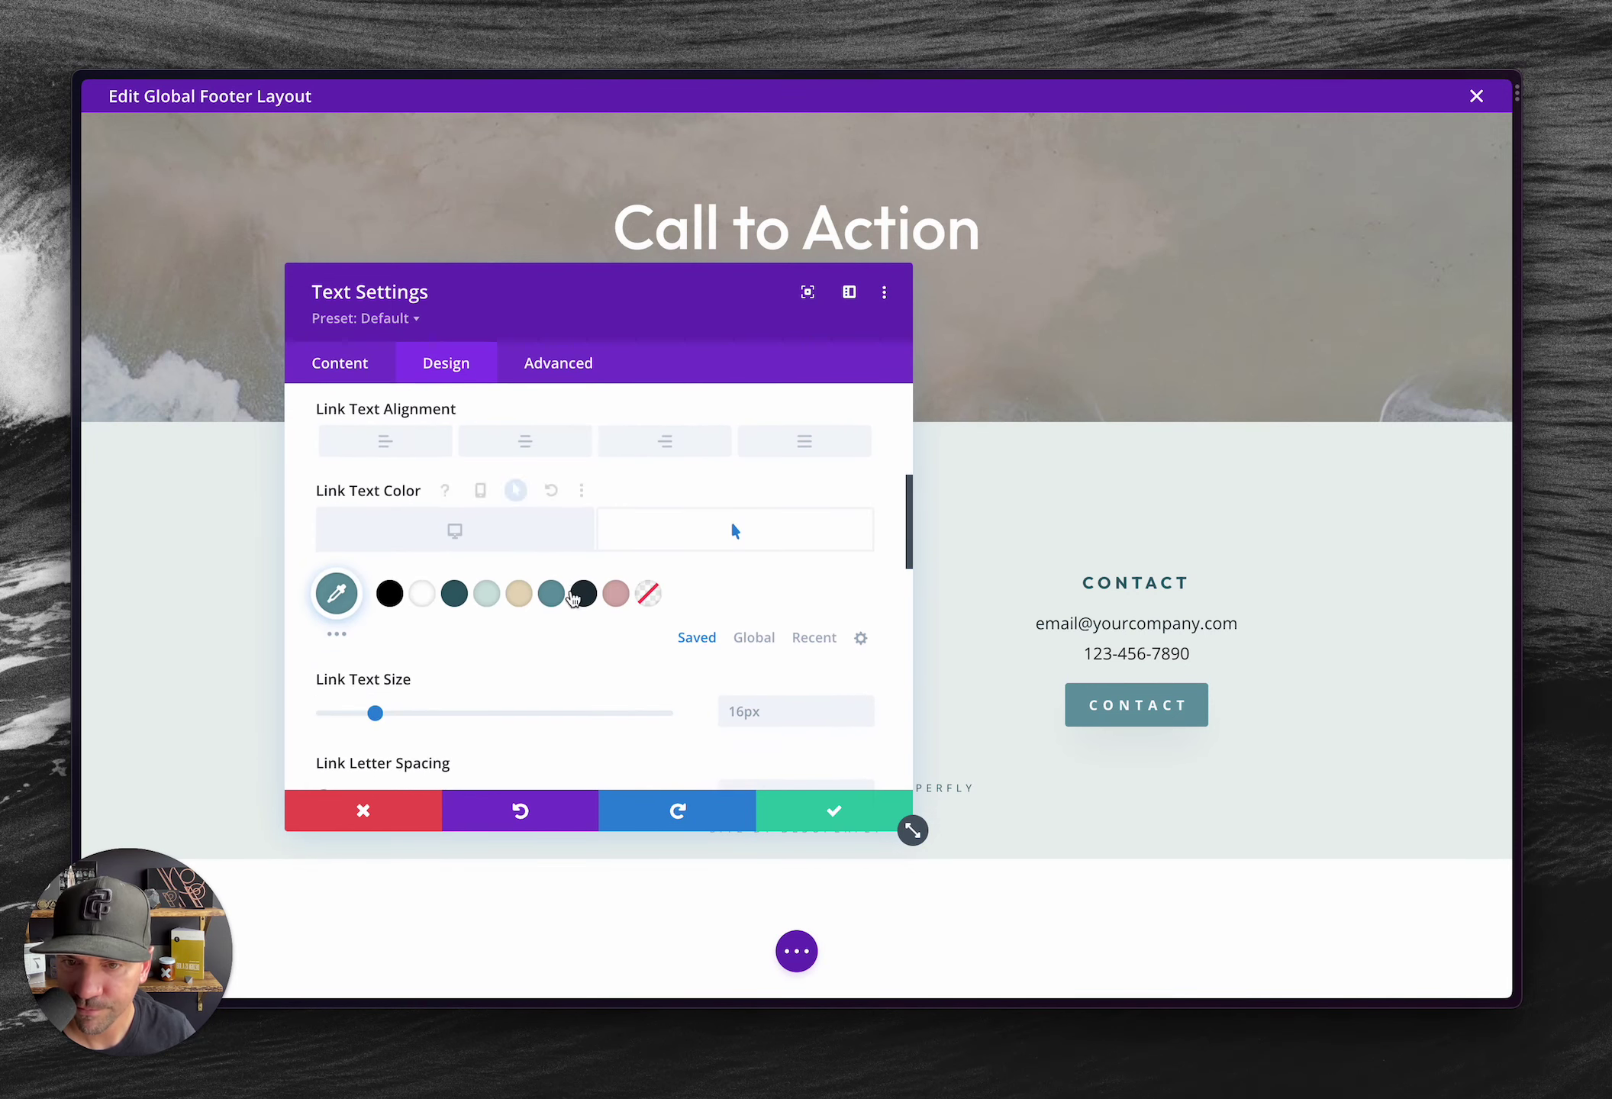
scroll(572, 597, up, 5)
scroll(572, 597, up, 1)
click(372, 483)
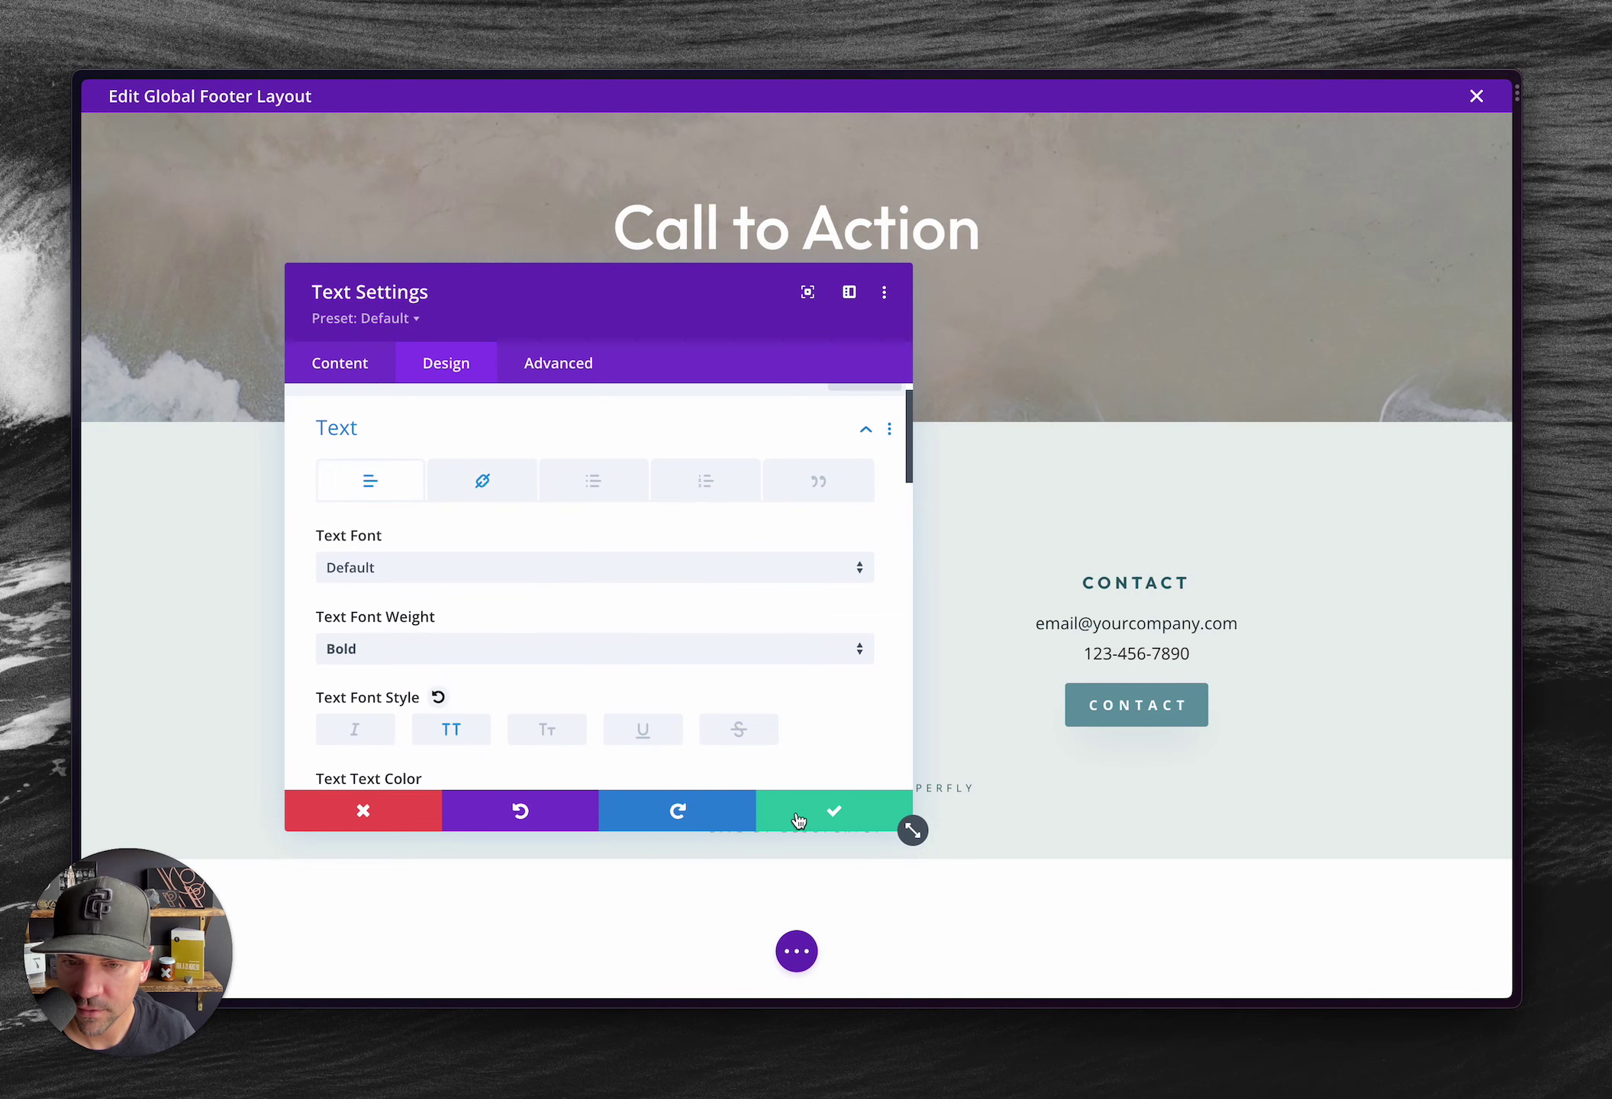
click(825, 815)
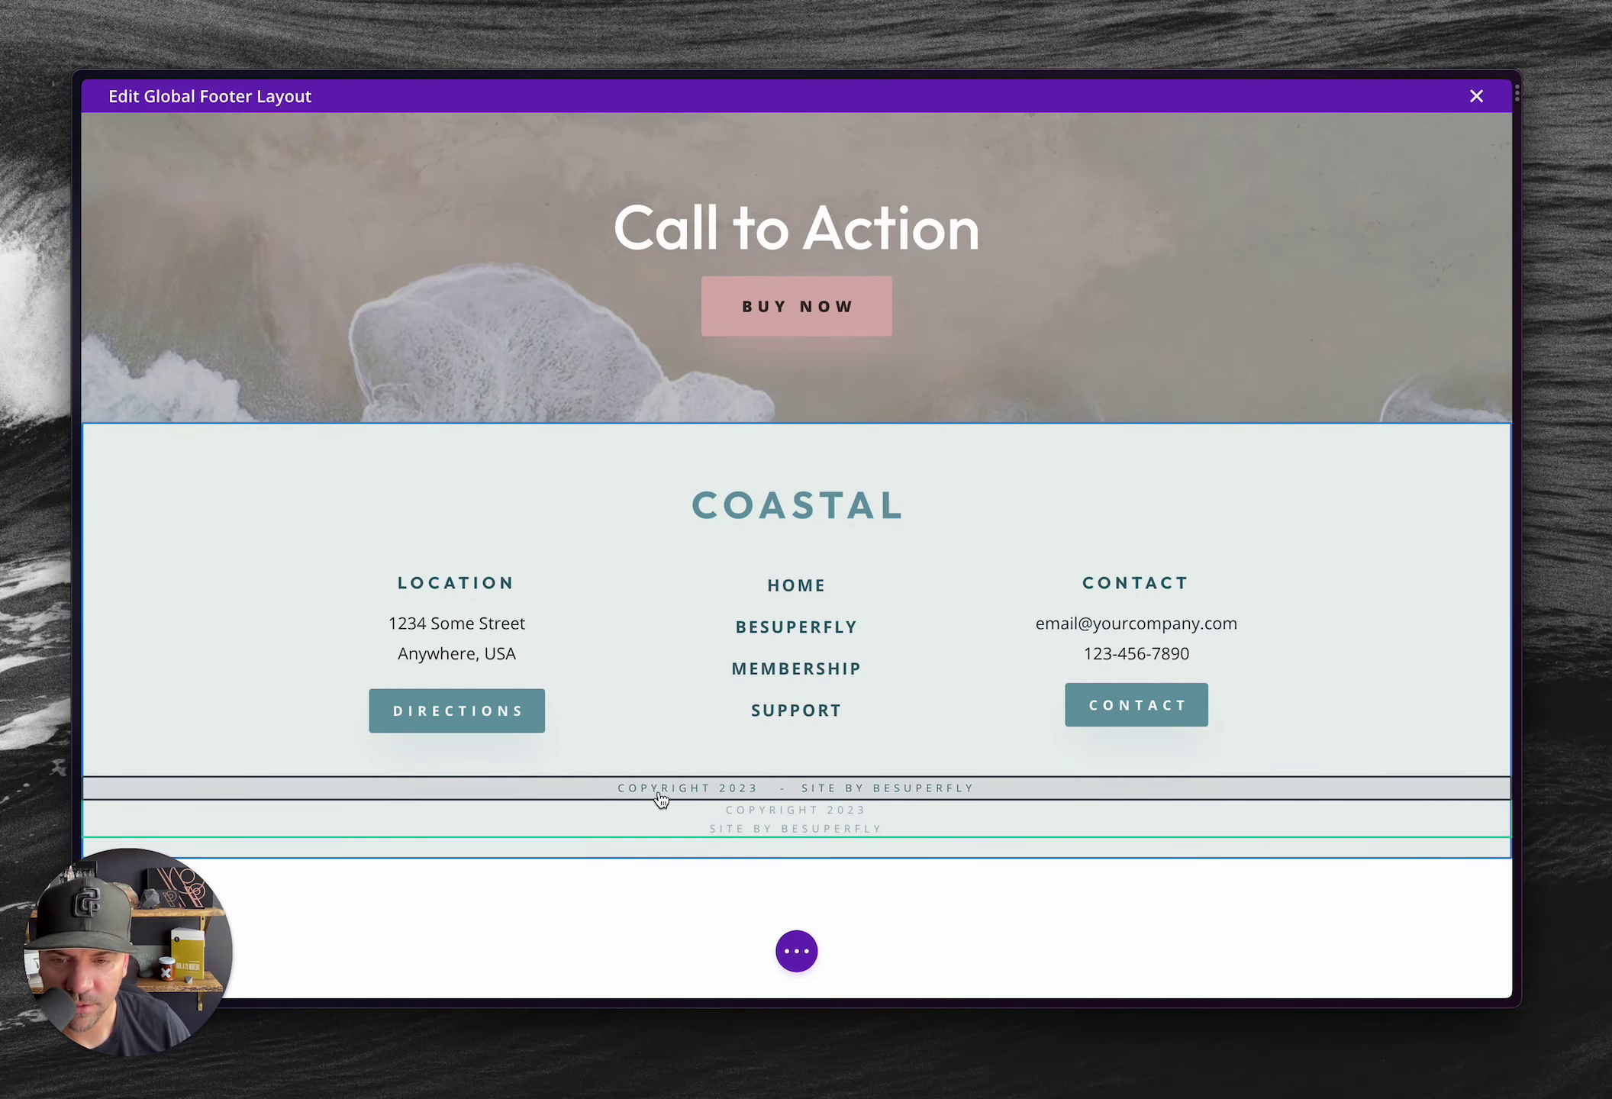
click(745, 783)
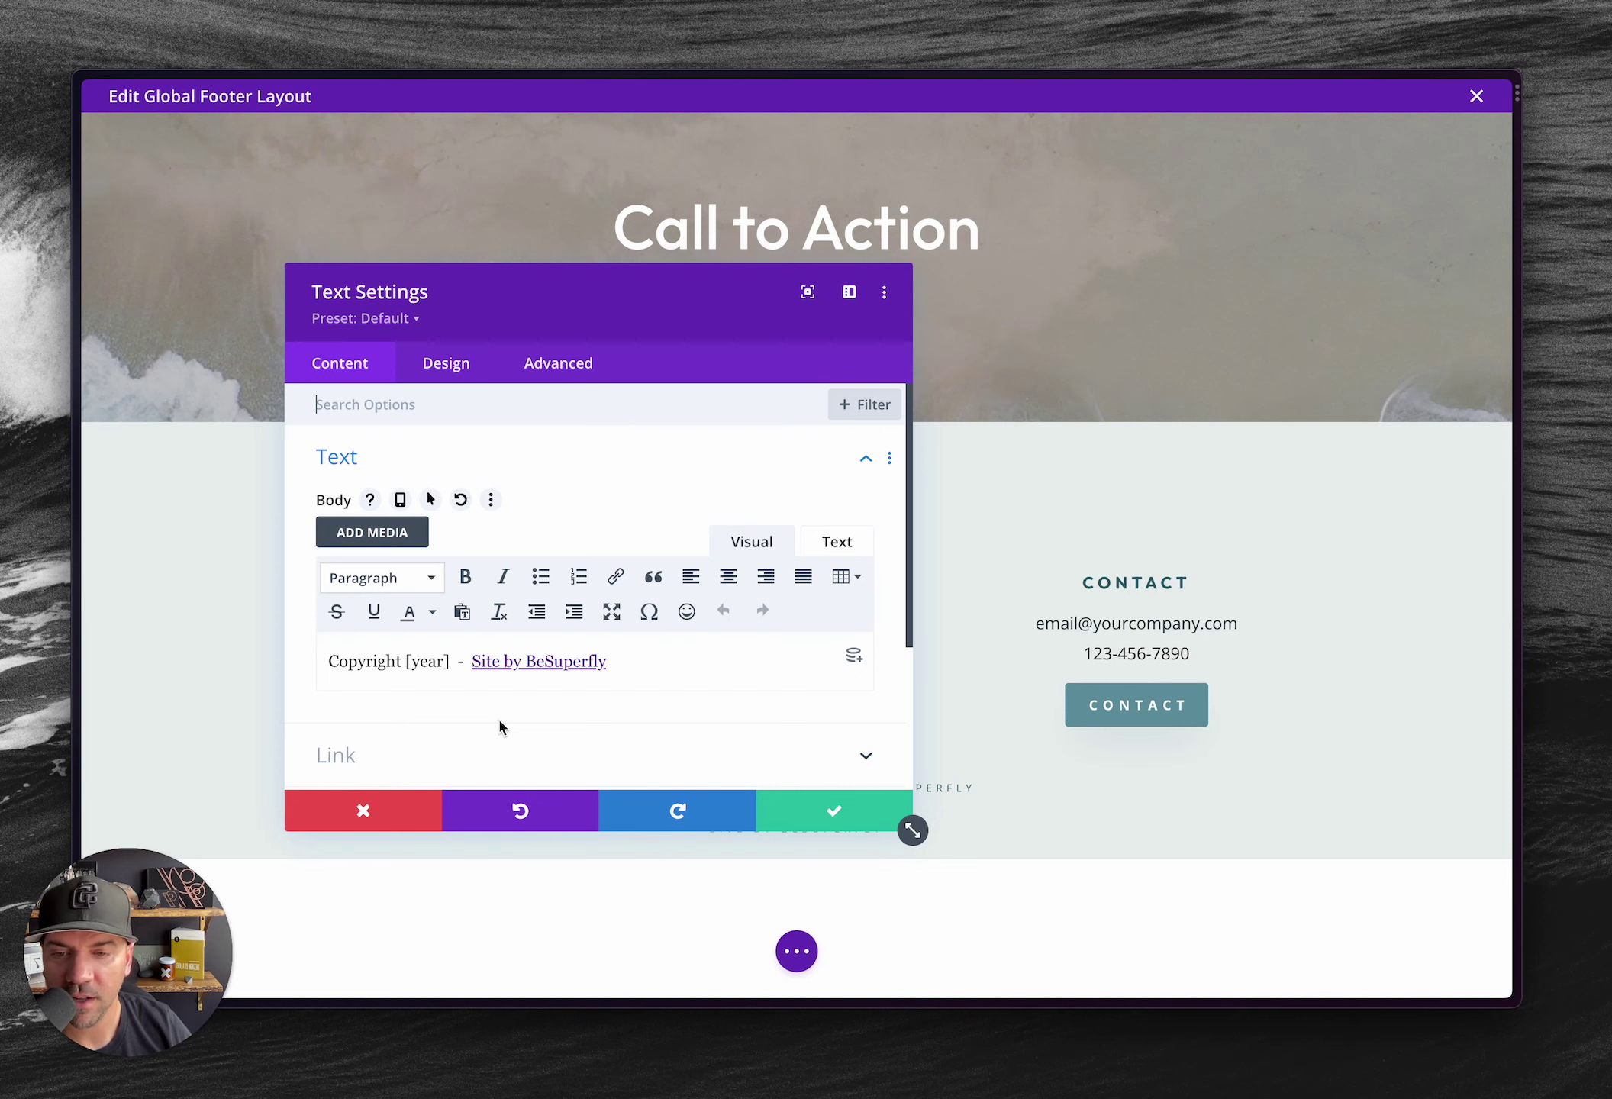
click(835, 812)
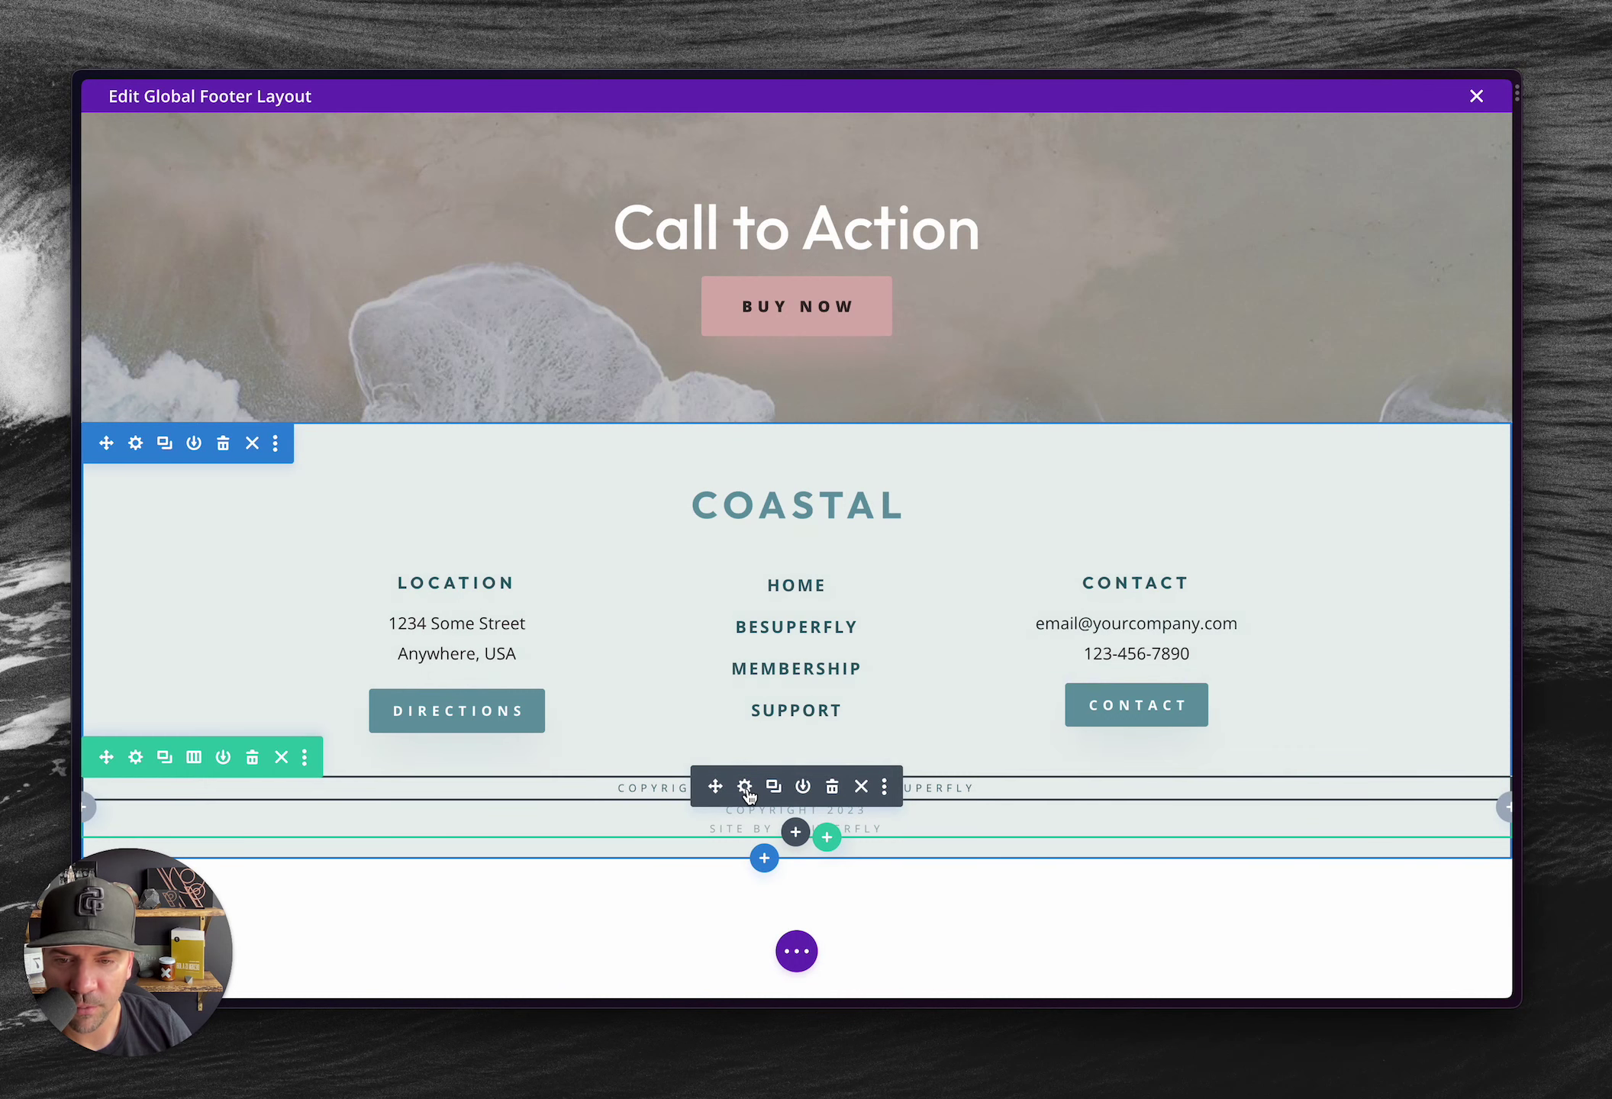
Step: Set the copyright text module to Disable on Phone under Visibility and save
click(747, 792)
click(555, 382)
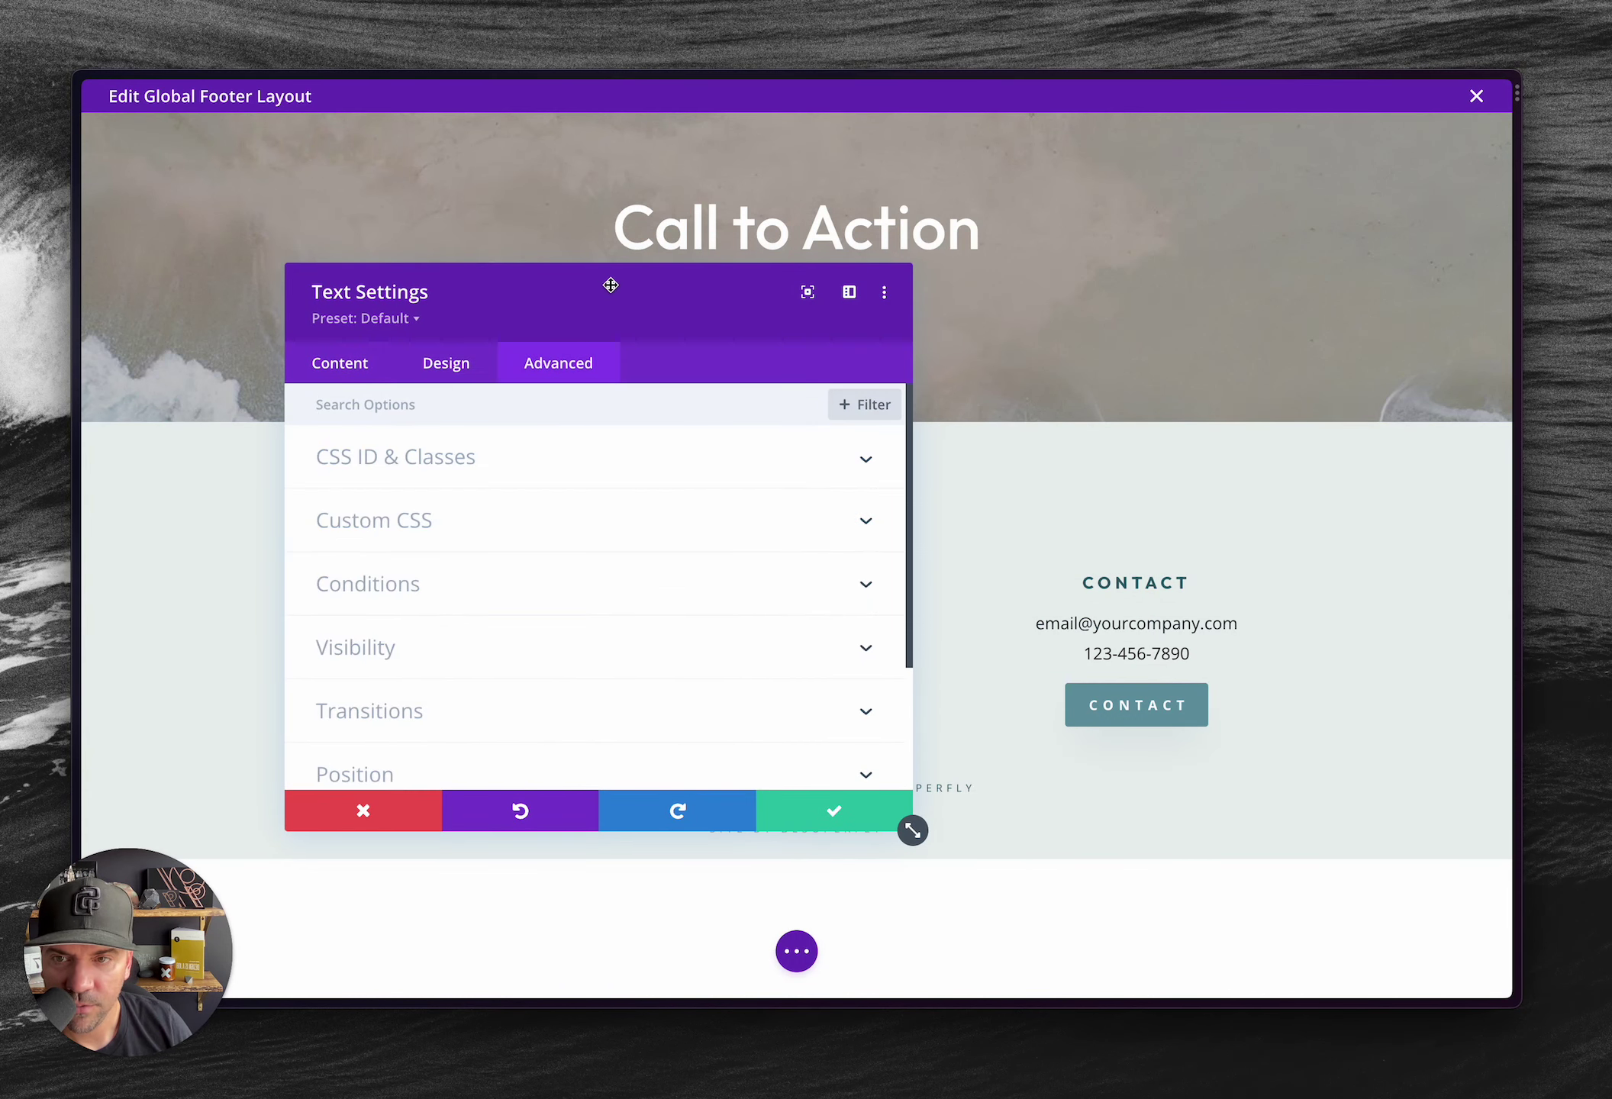
drag(611, 279, 1232, 145)
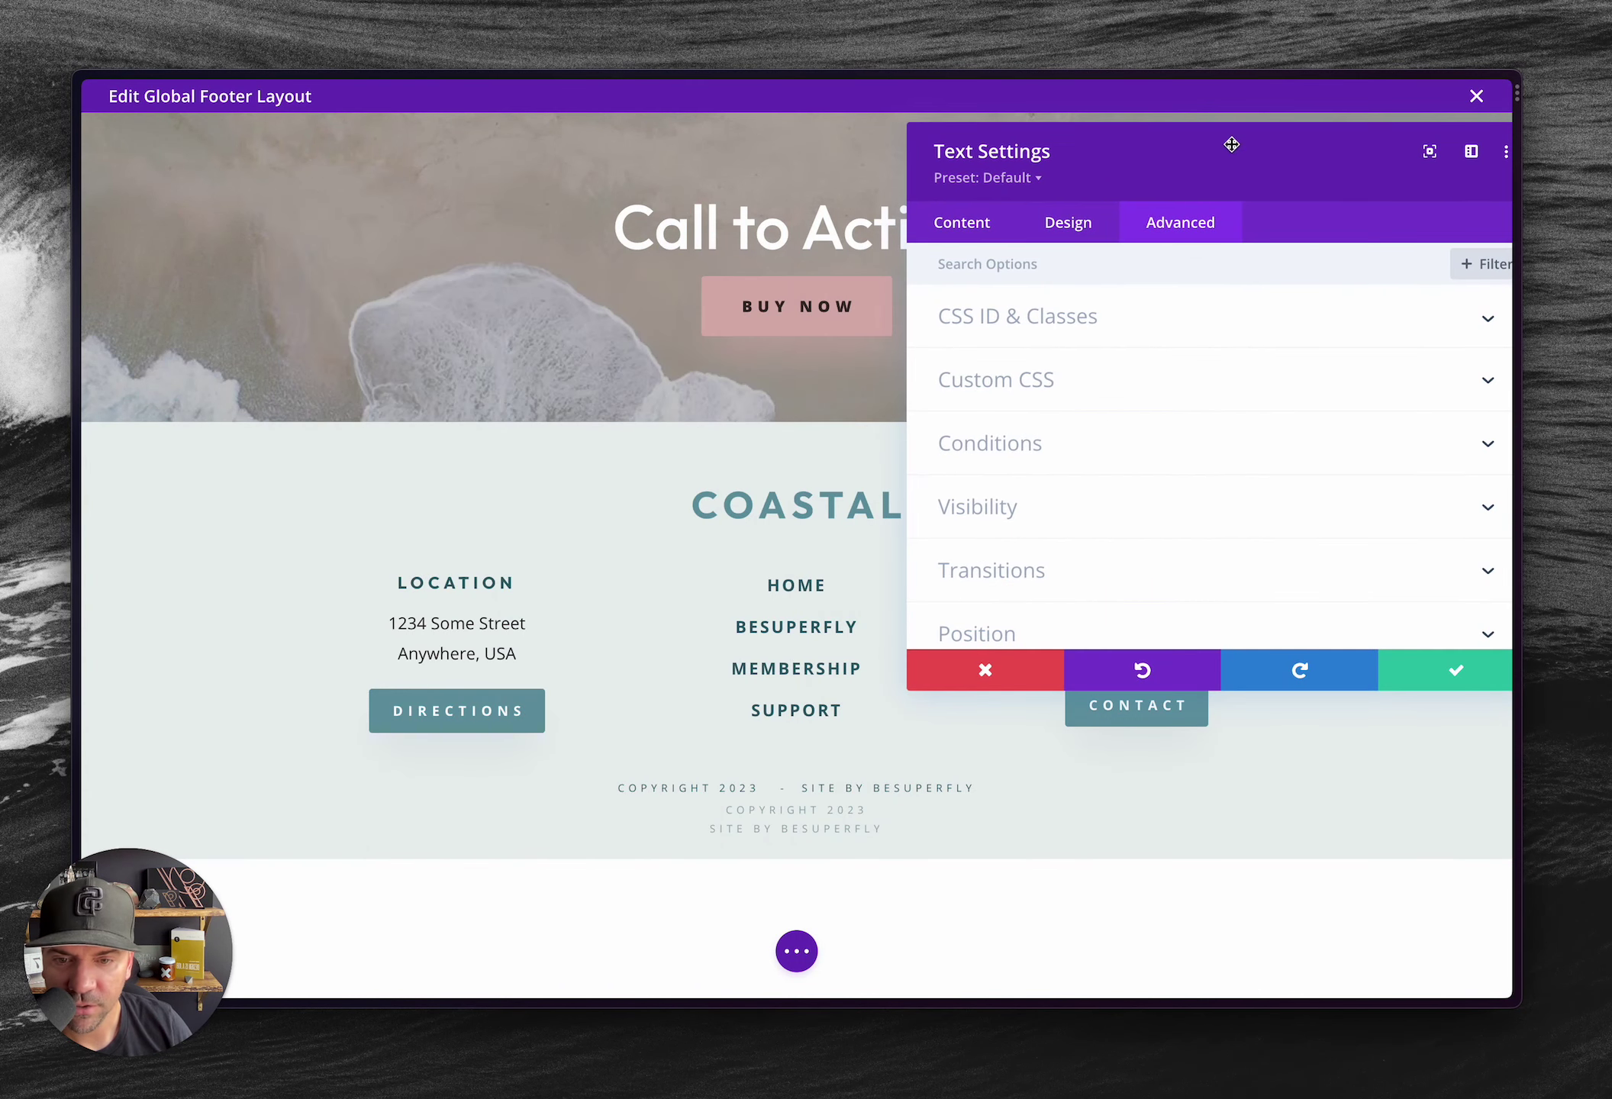
click(979, 505)
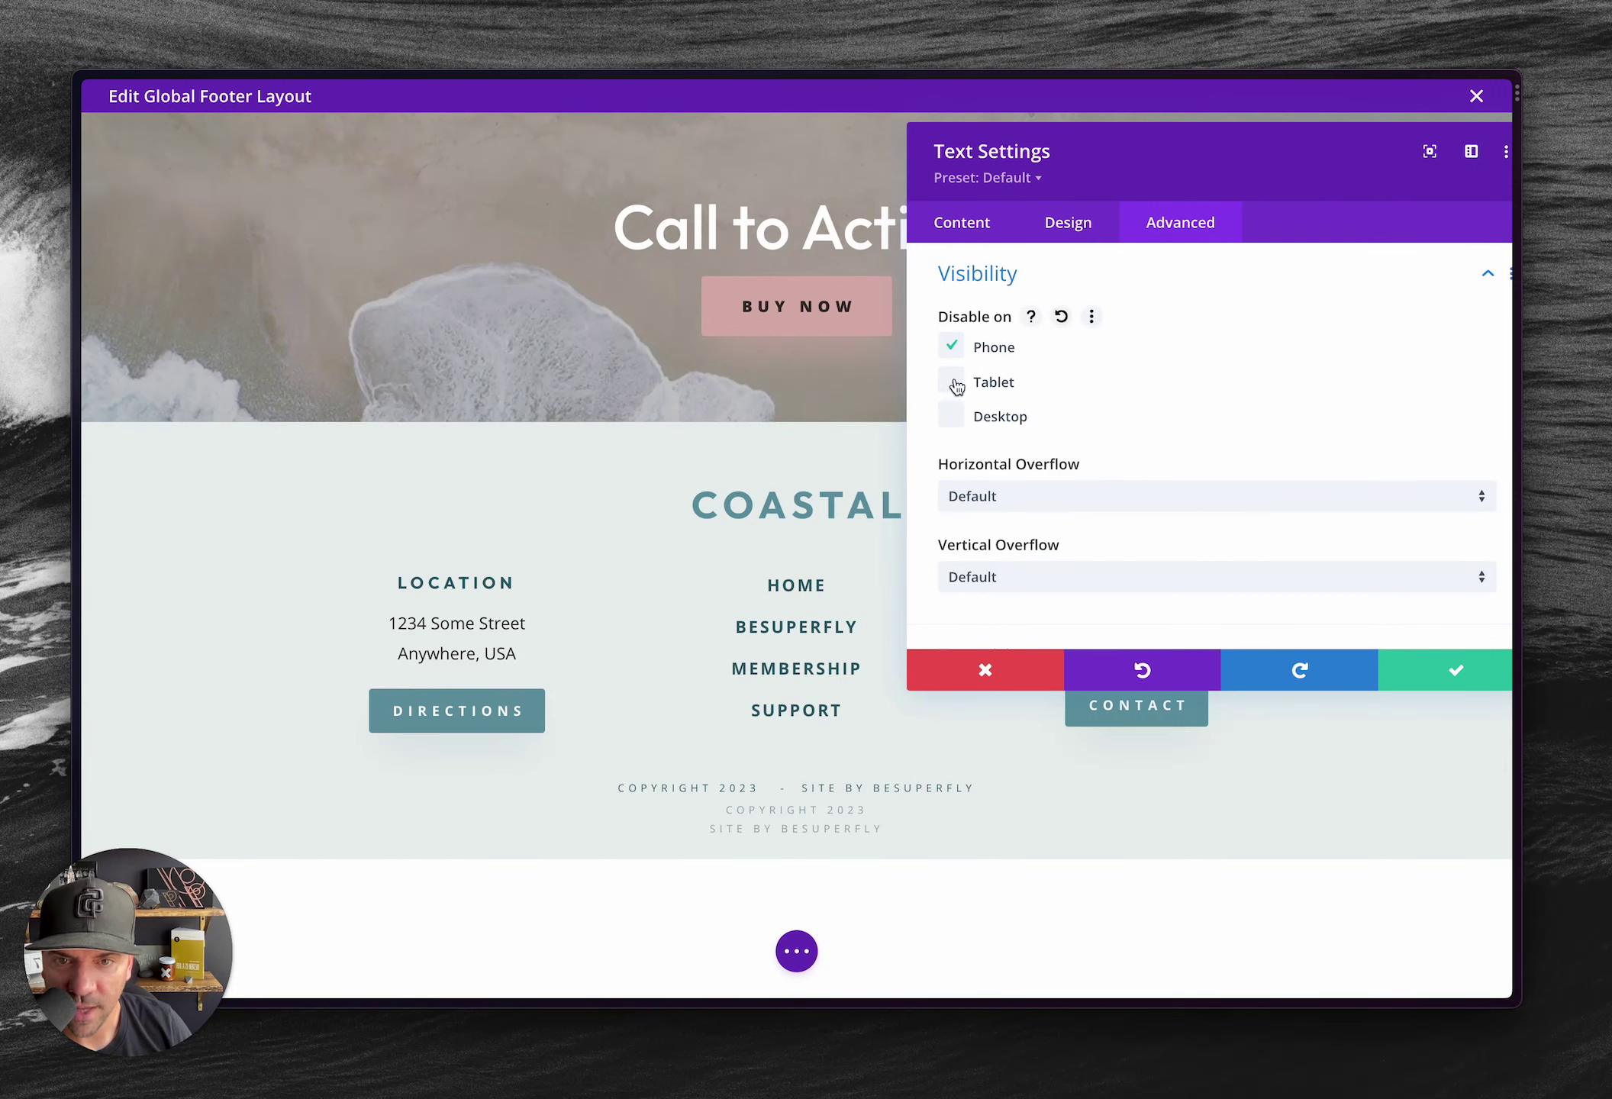
click(1443, 674)
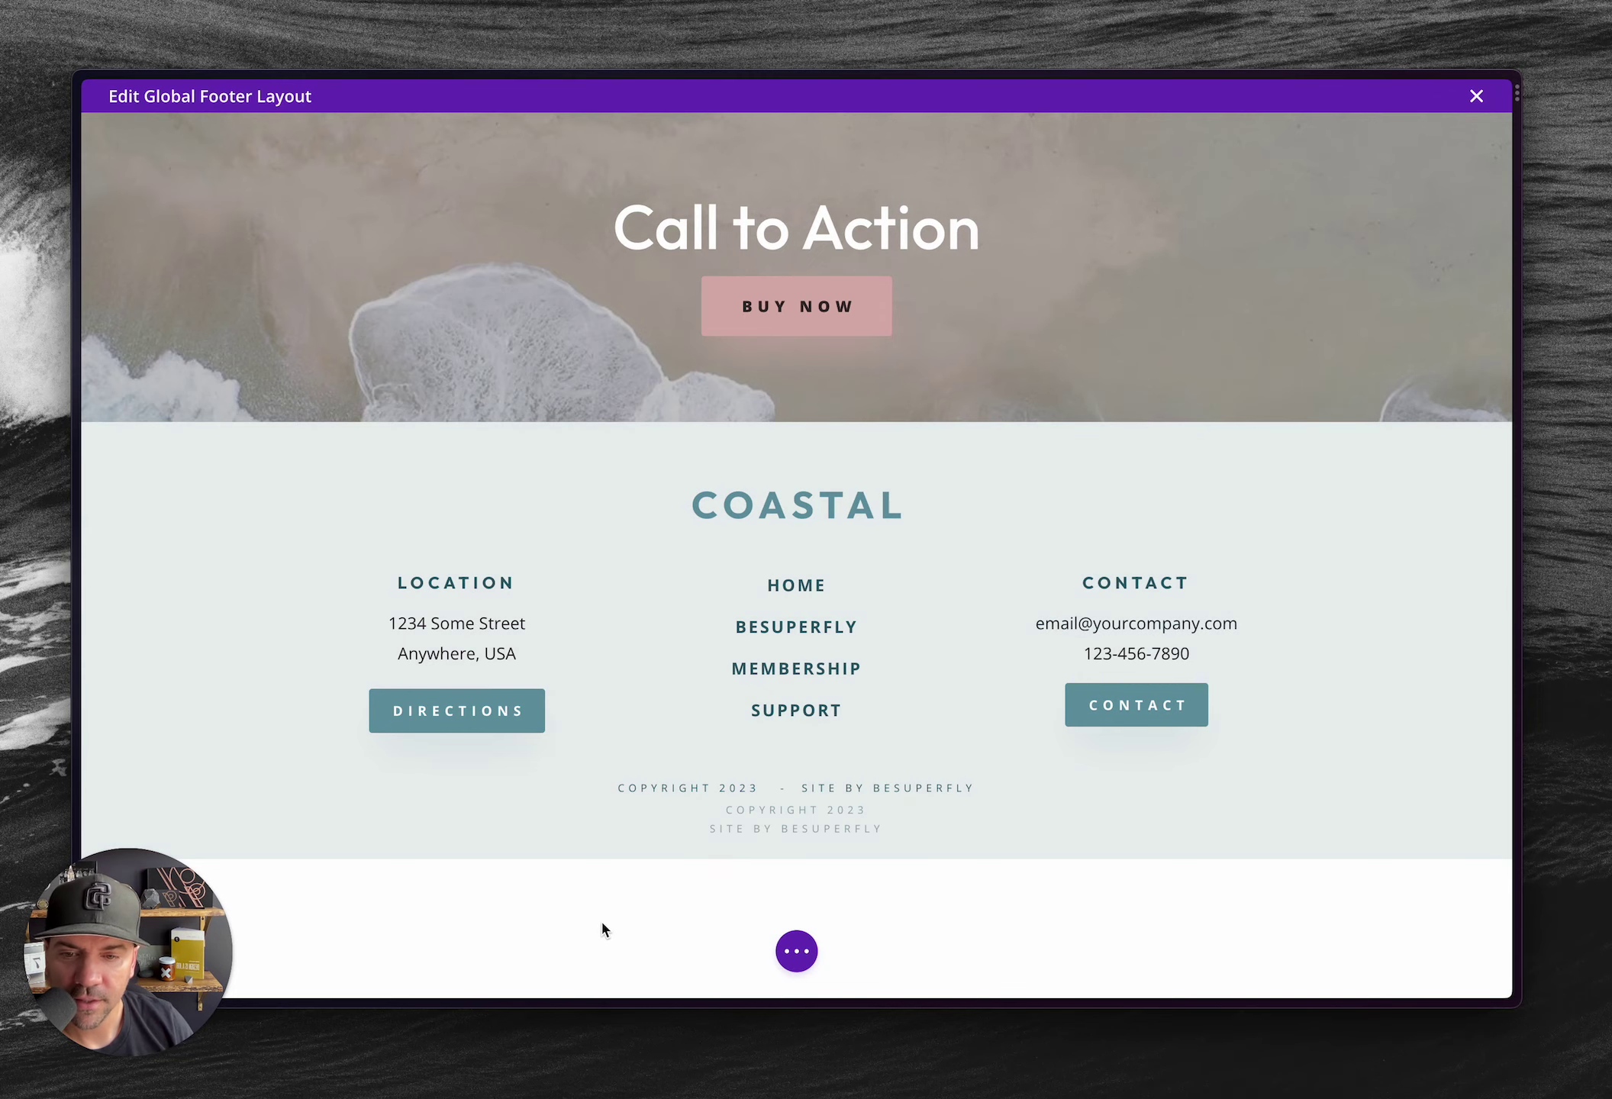
Step: Disable the two-line copyright text on Tablet and Desktop and save it
click(745, 810)
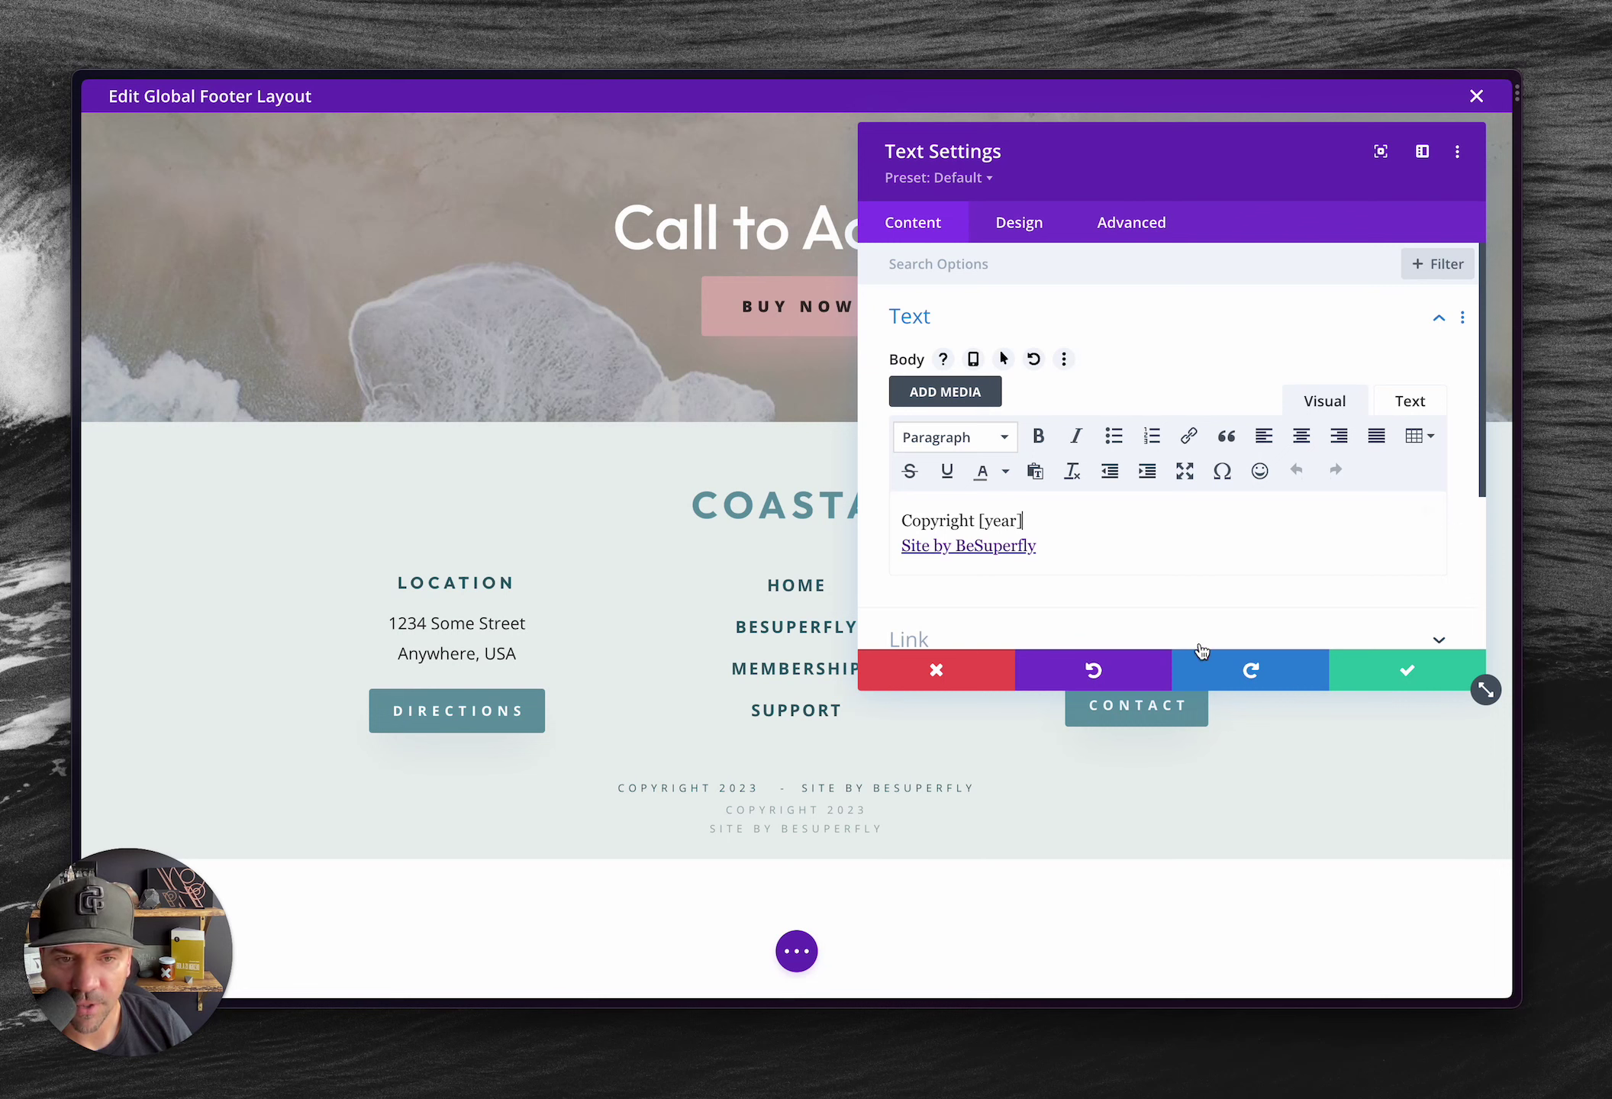
click(1133, 222)
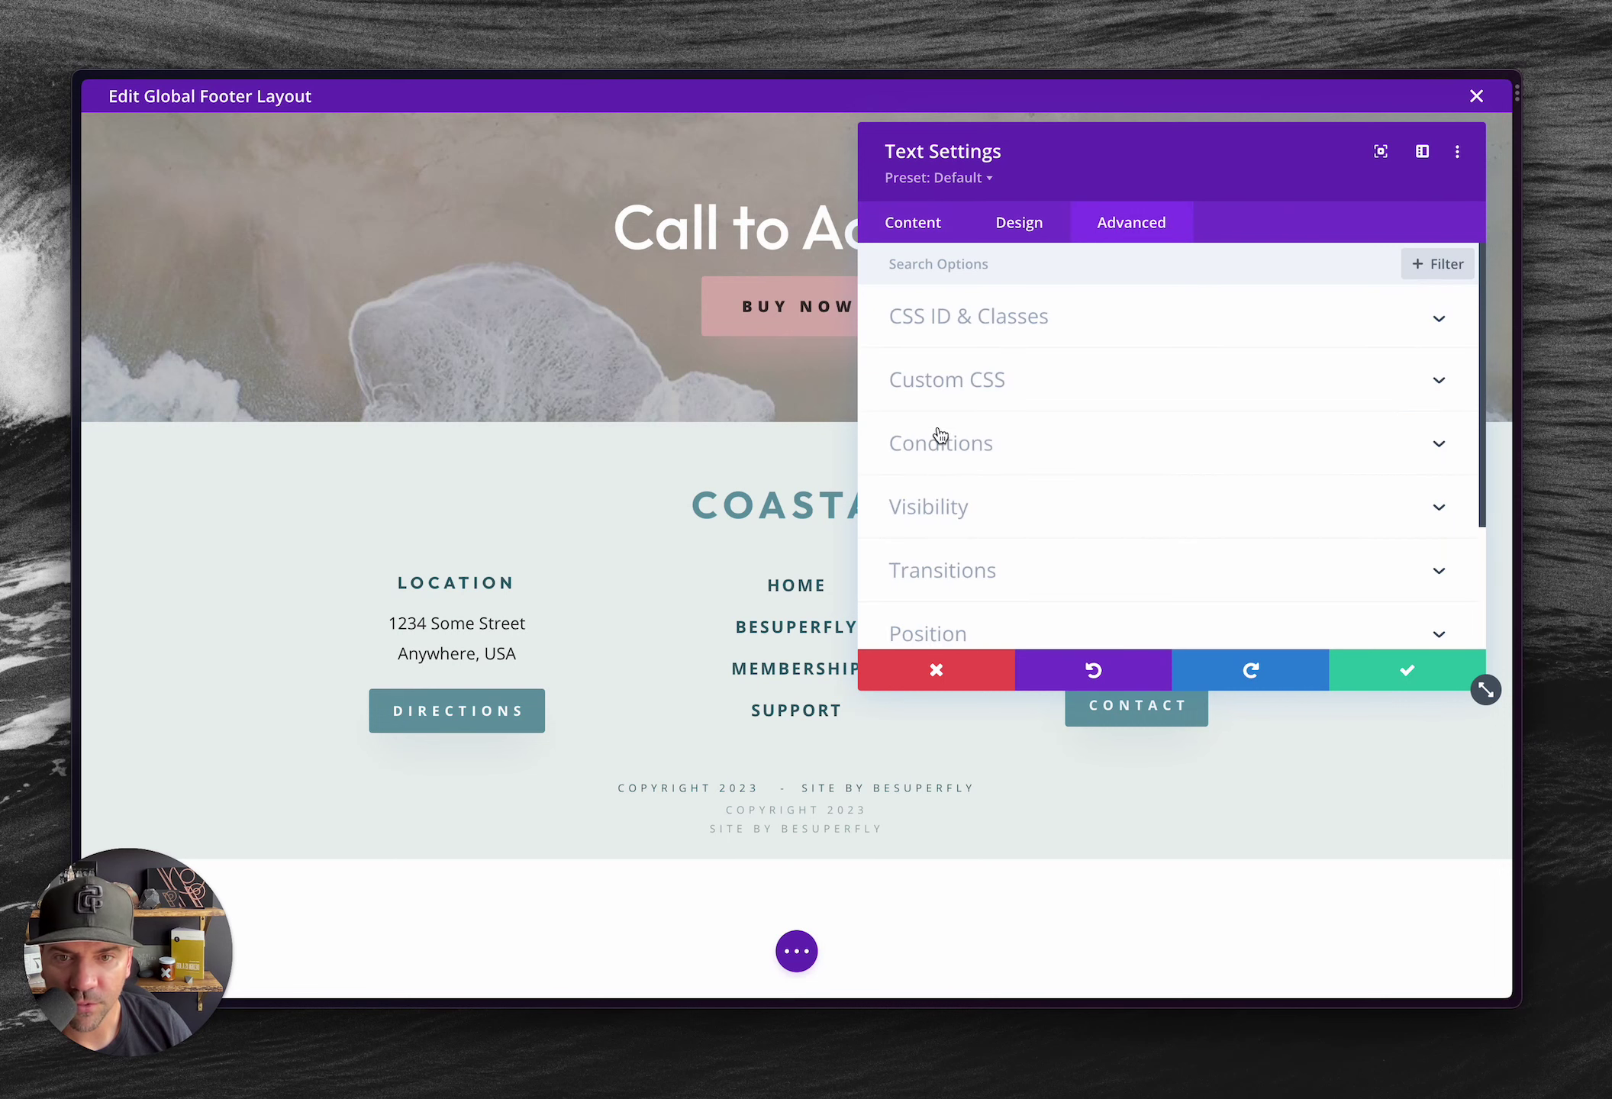
click(936, 500)
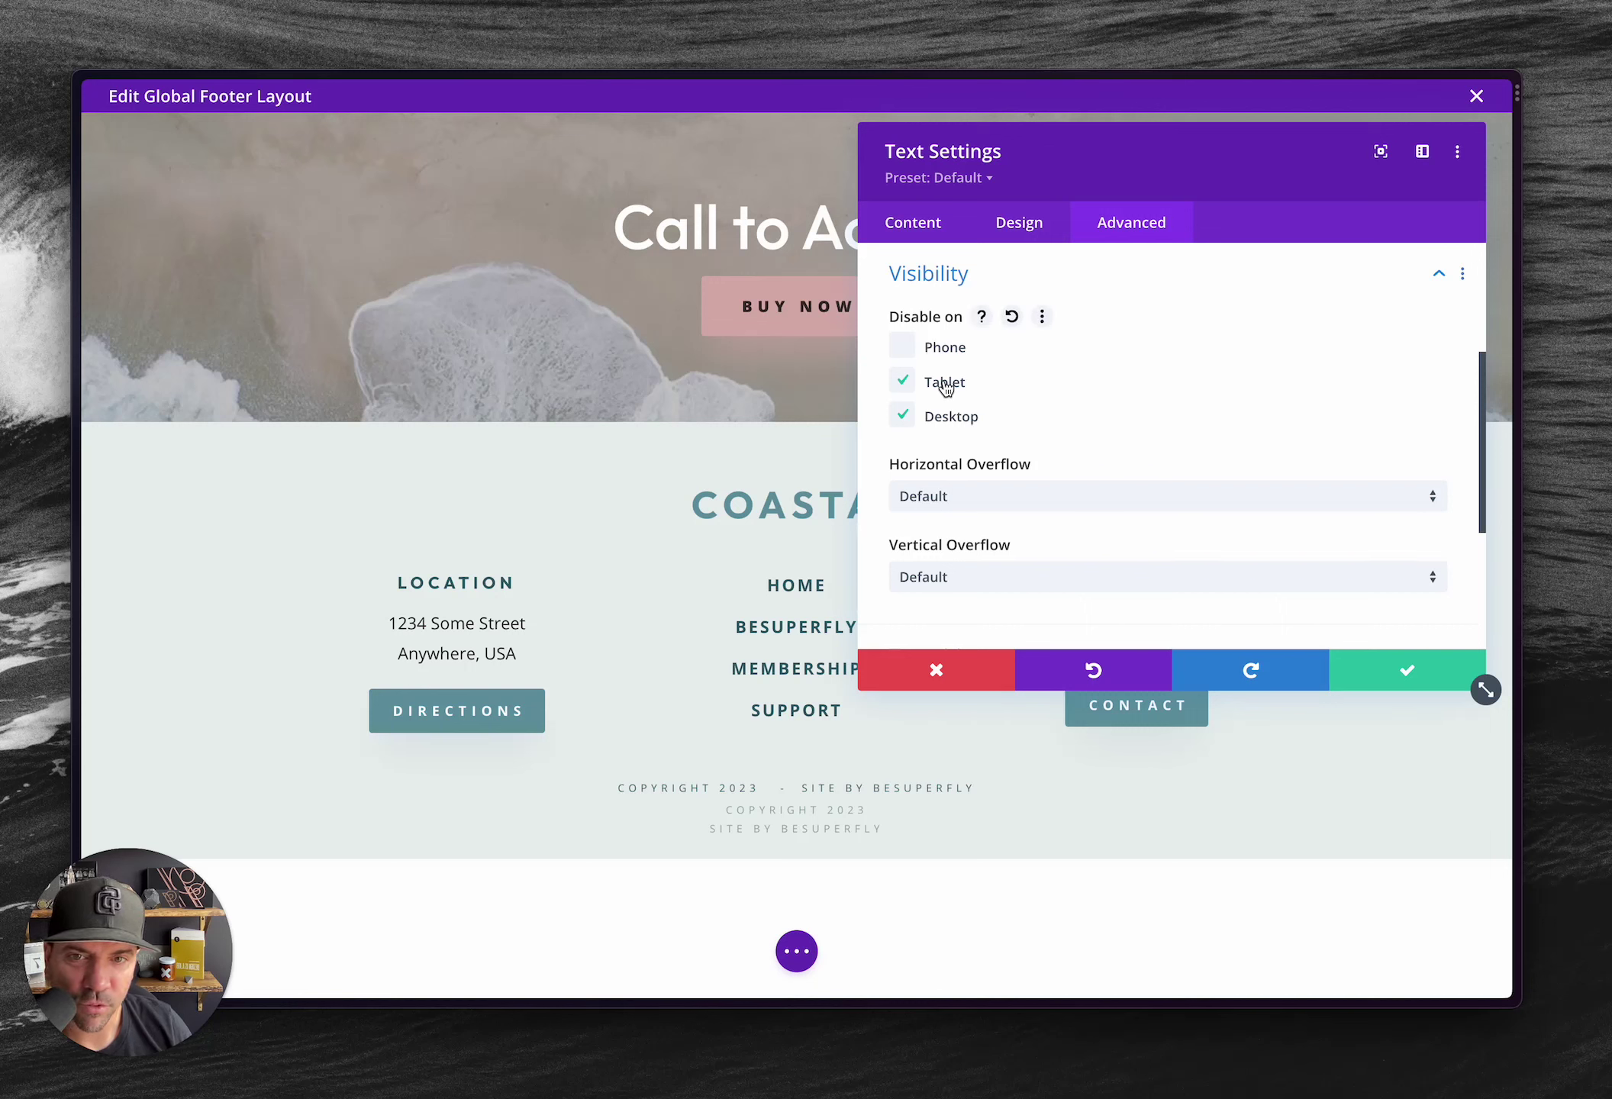
click(1371, 667)
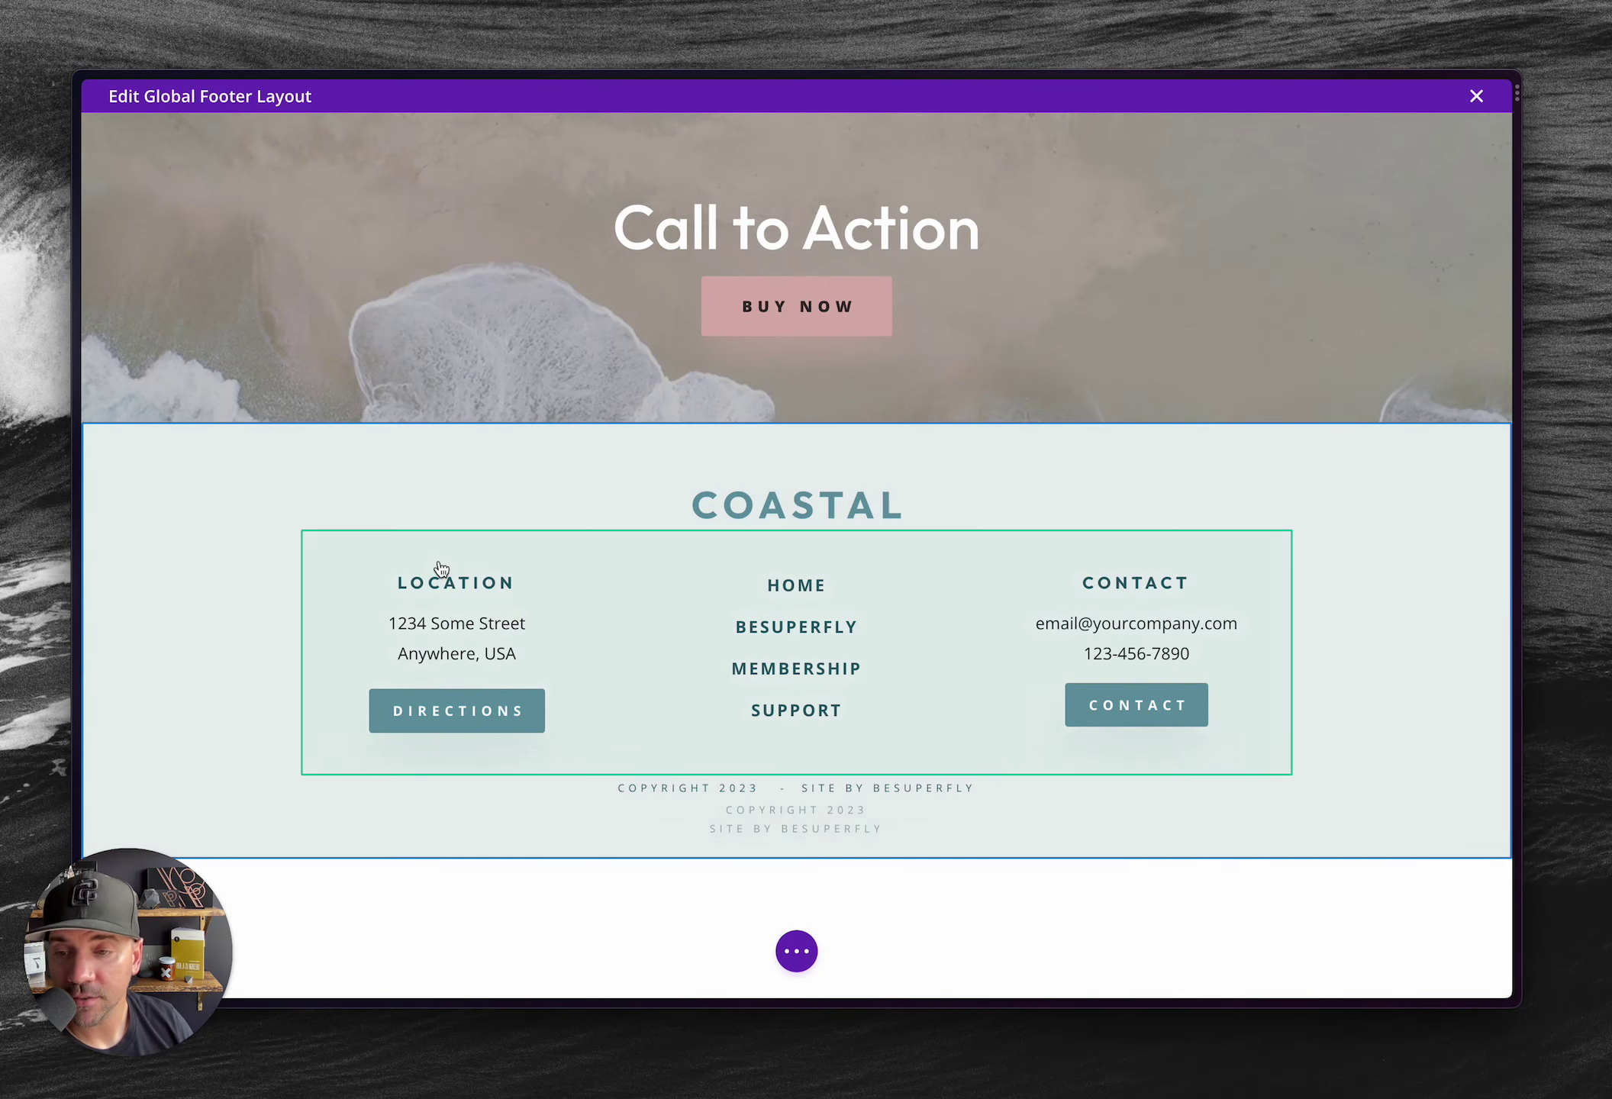
Step: Compare the footer at tablet size (768px × 1024px) against desktop, scrolling the preview
click(794, 953)
click(288, 951)
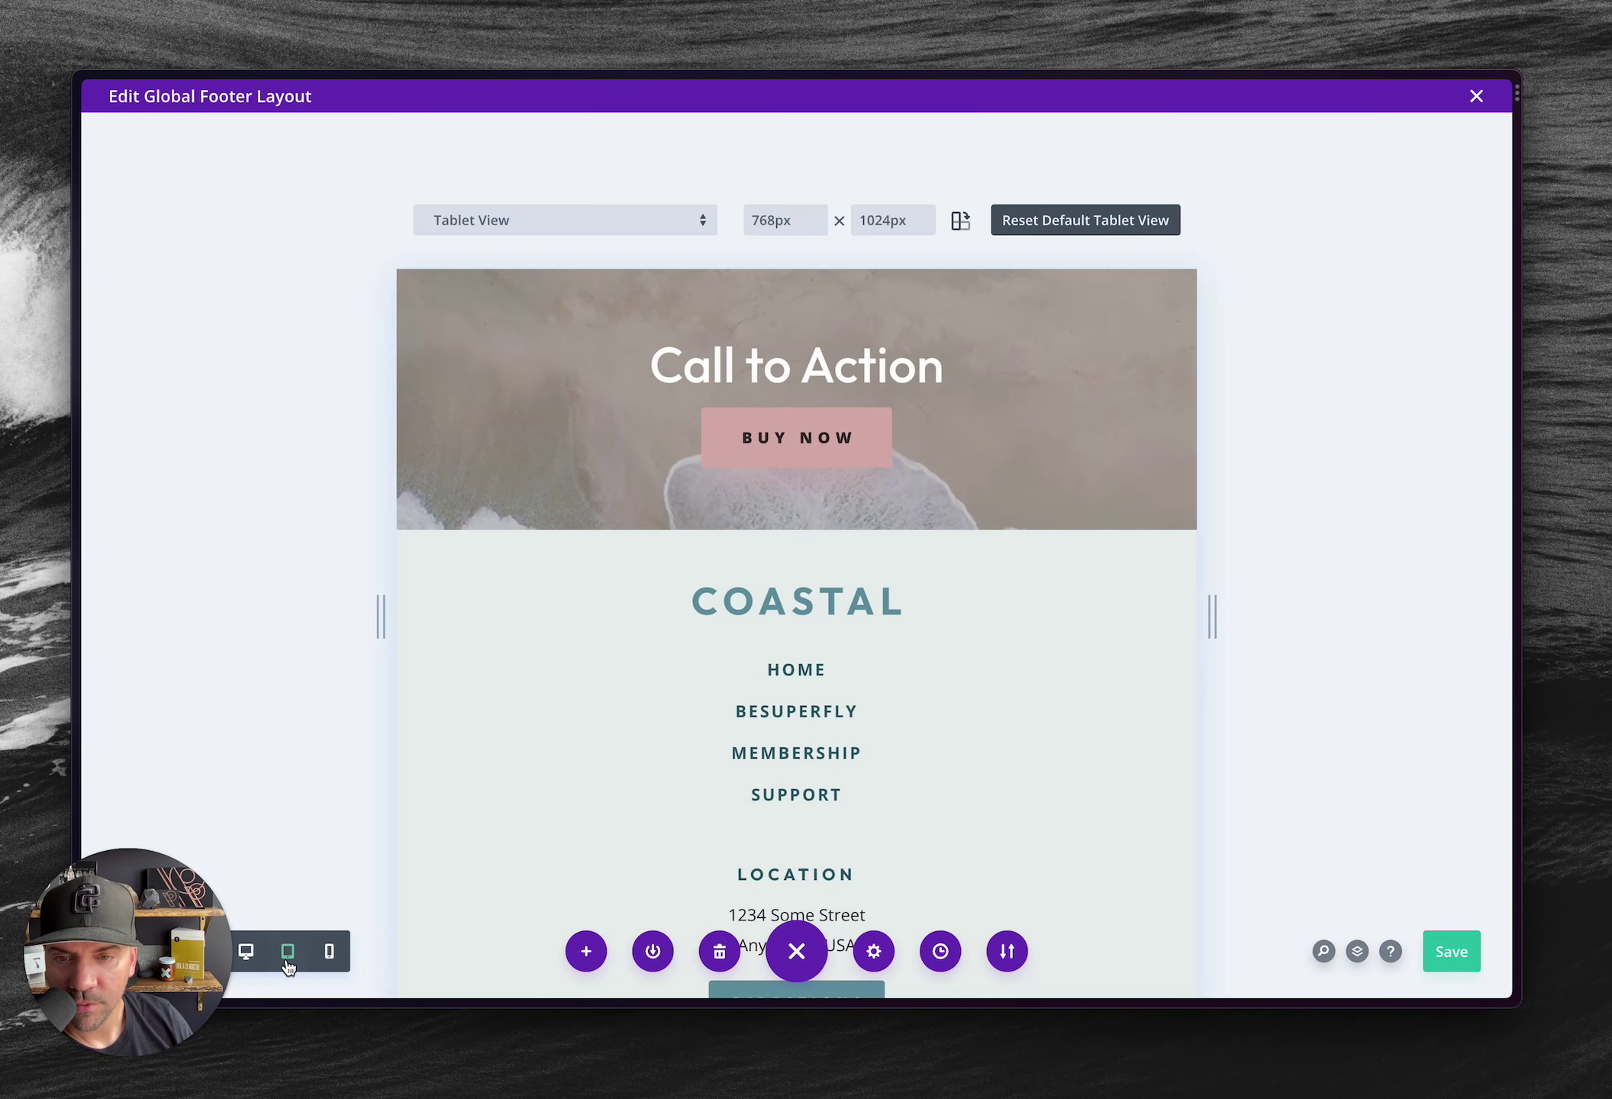
scroll(449, 691, down, 5)
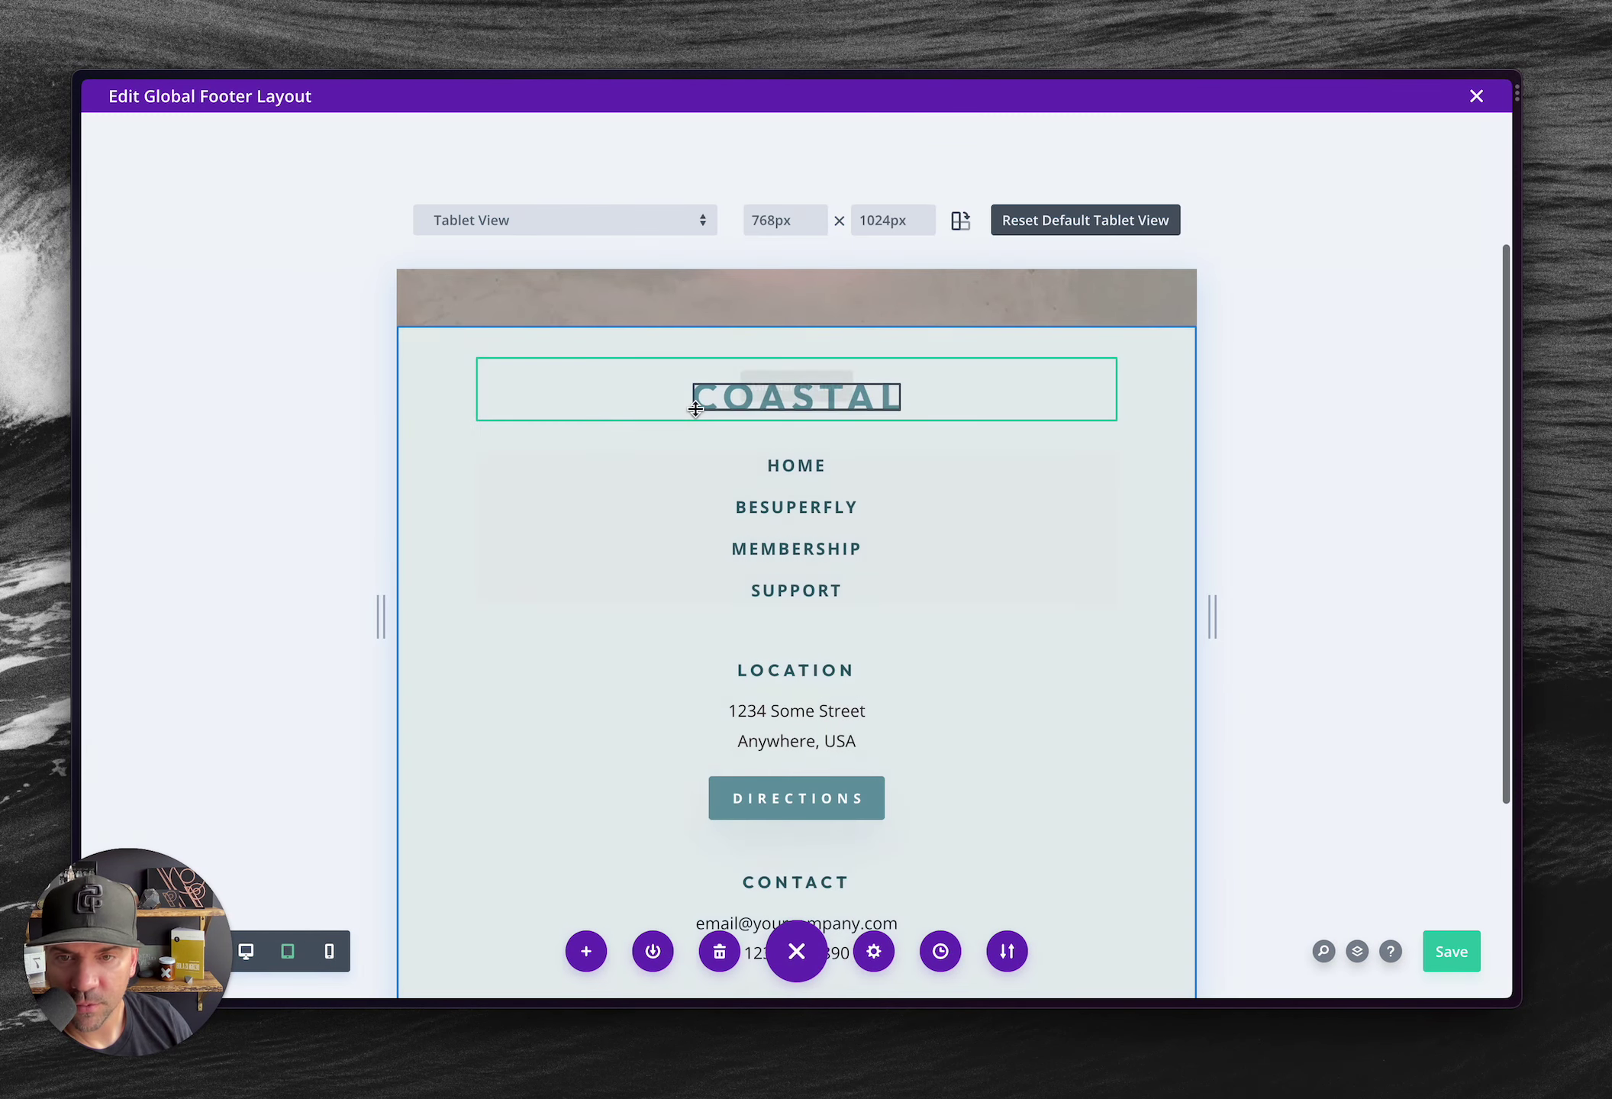
click(246, 951)
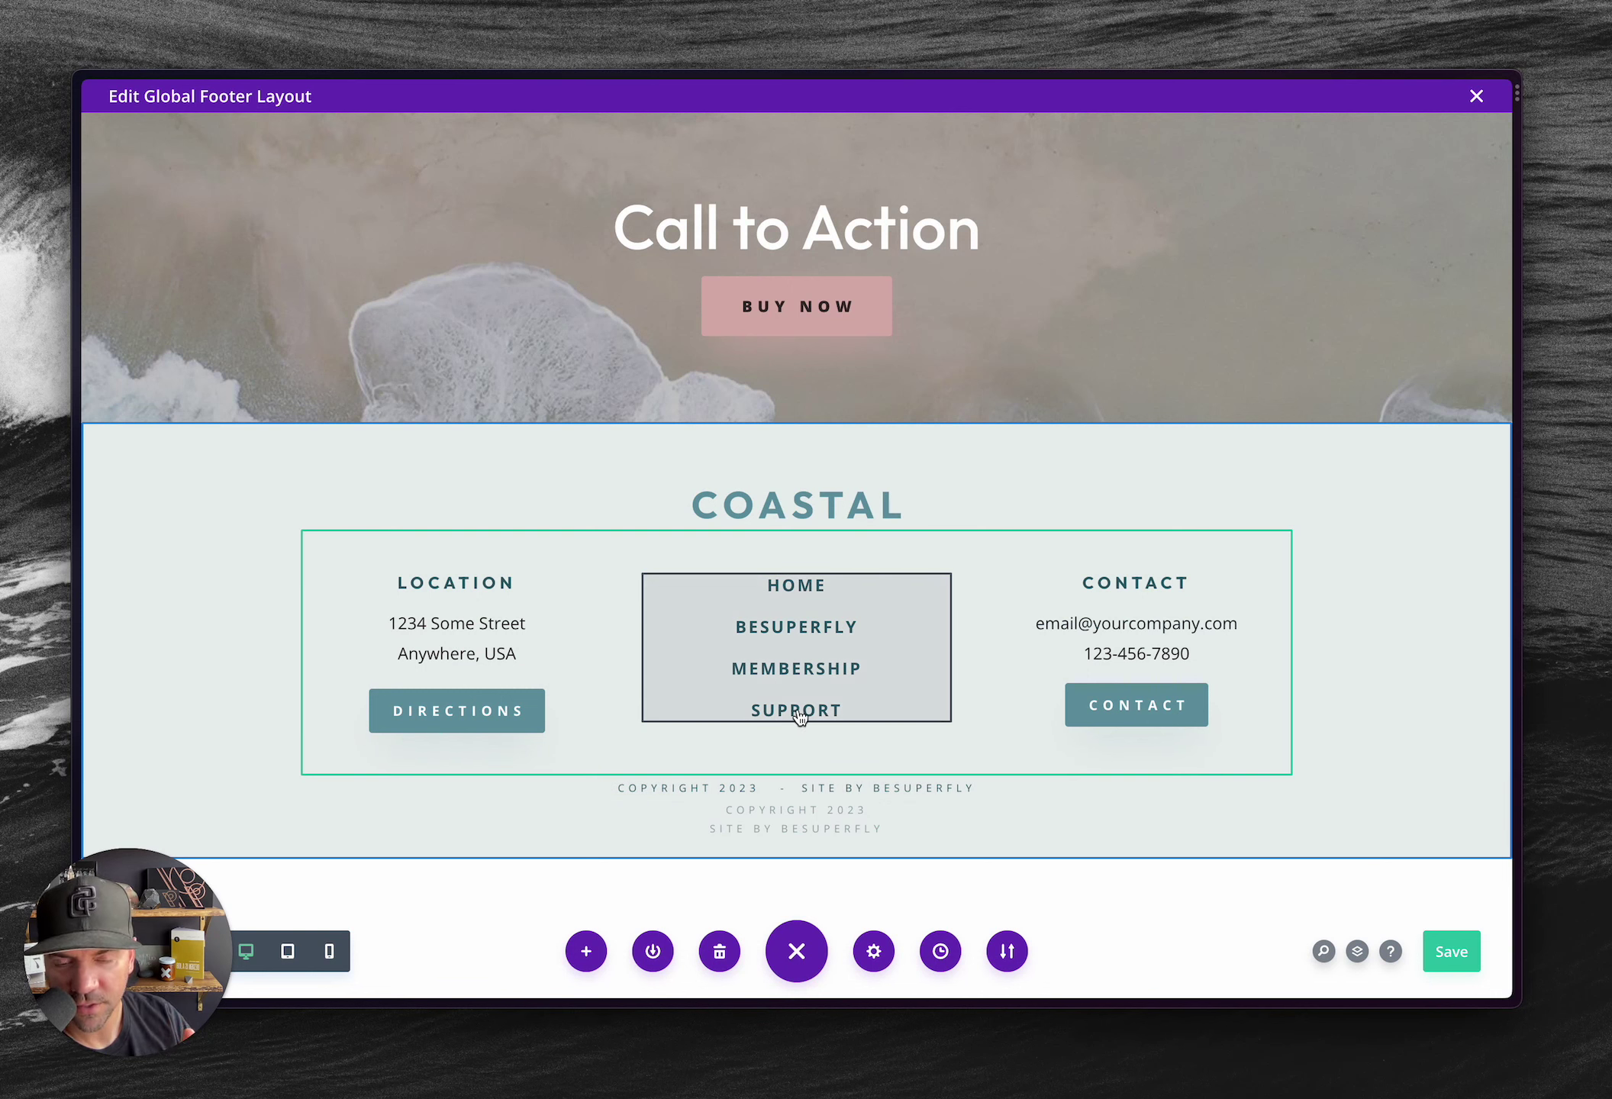
click(287, 951)
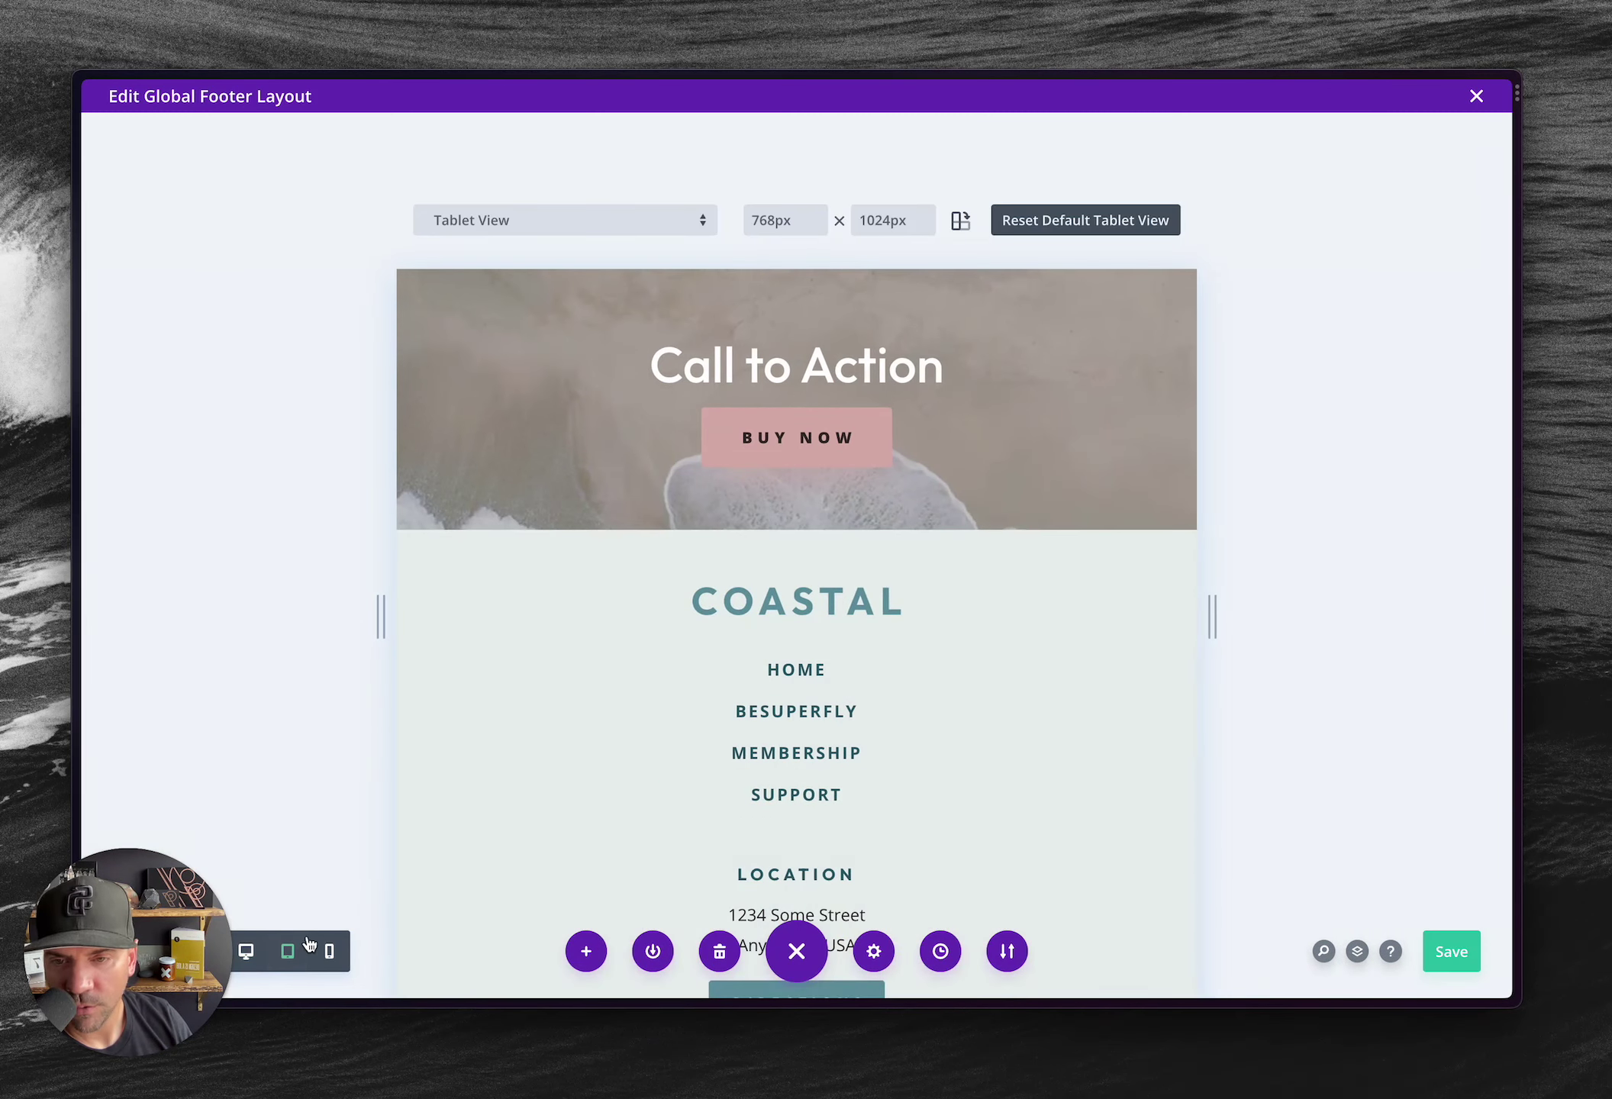
scroll(792, 461, down, 5)
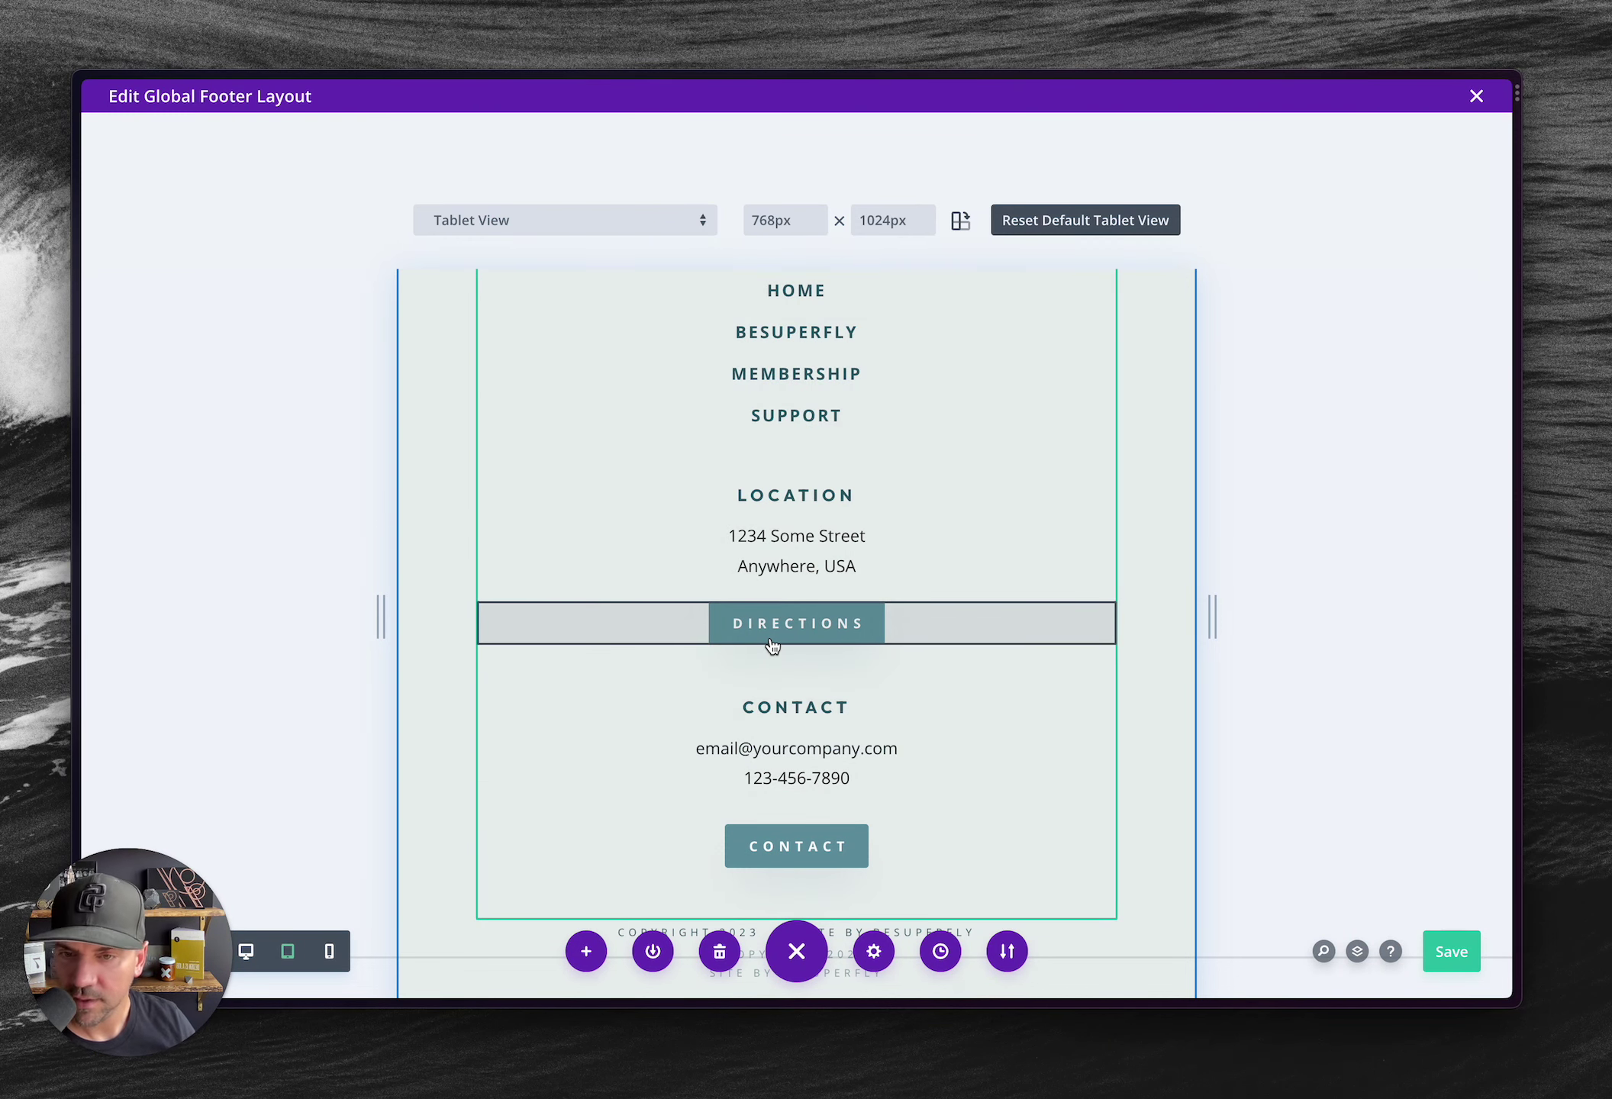
key(alt+Tab)
key(alt+Tab)
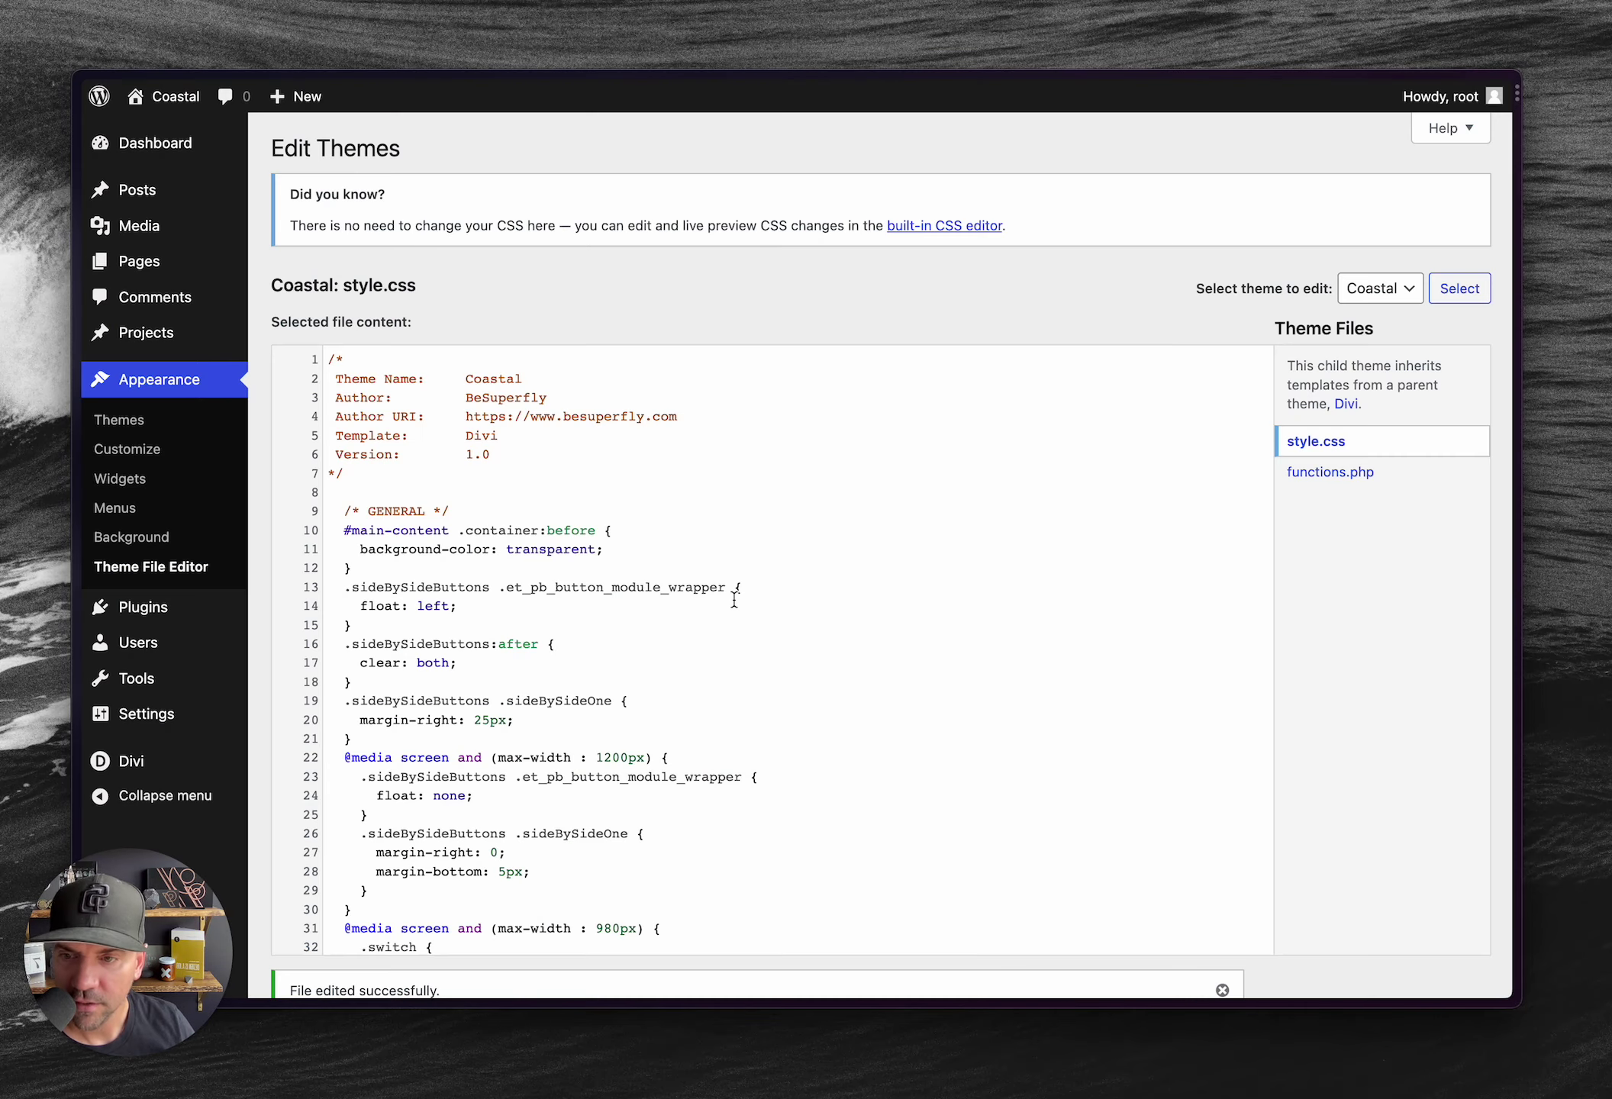
scroll(567, 561, down, 10)
scroll(568, 561, down, 20)
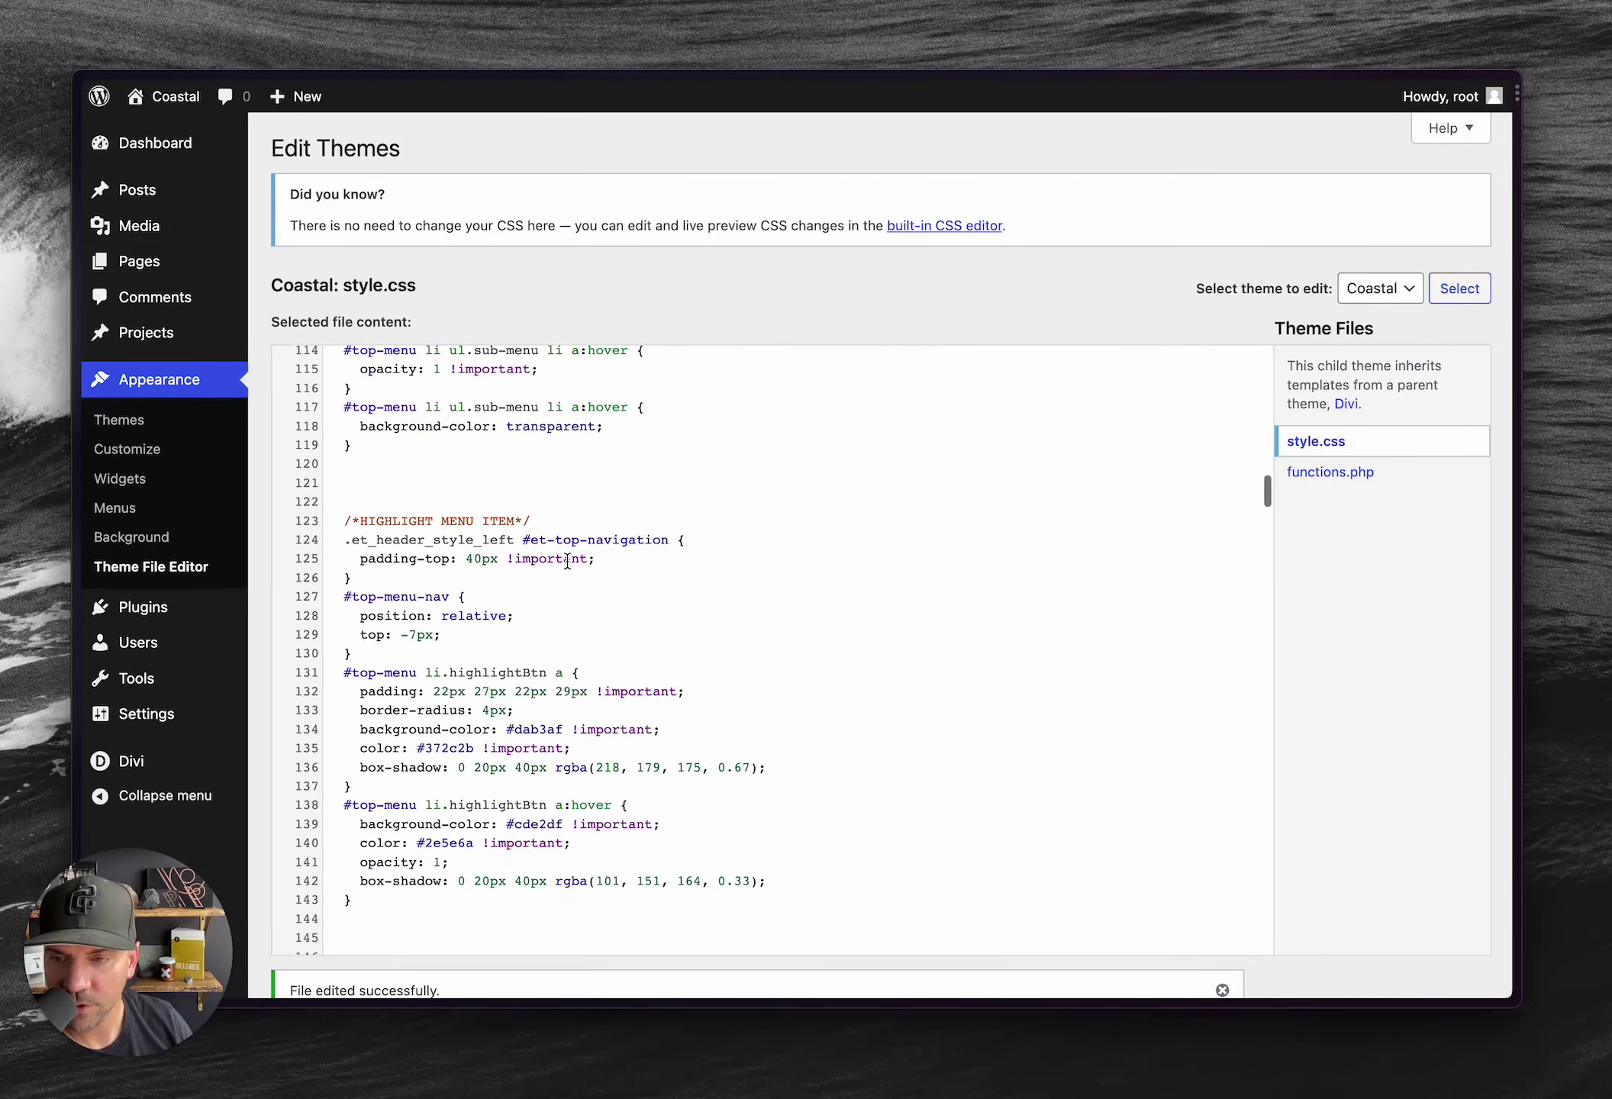
scroll(567, 561, down, 20)
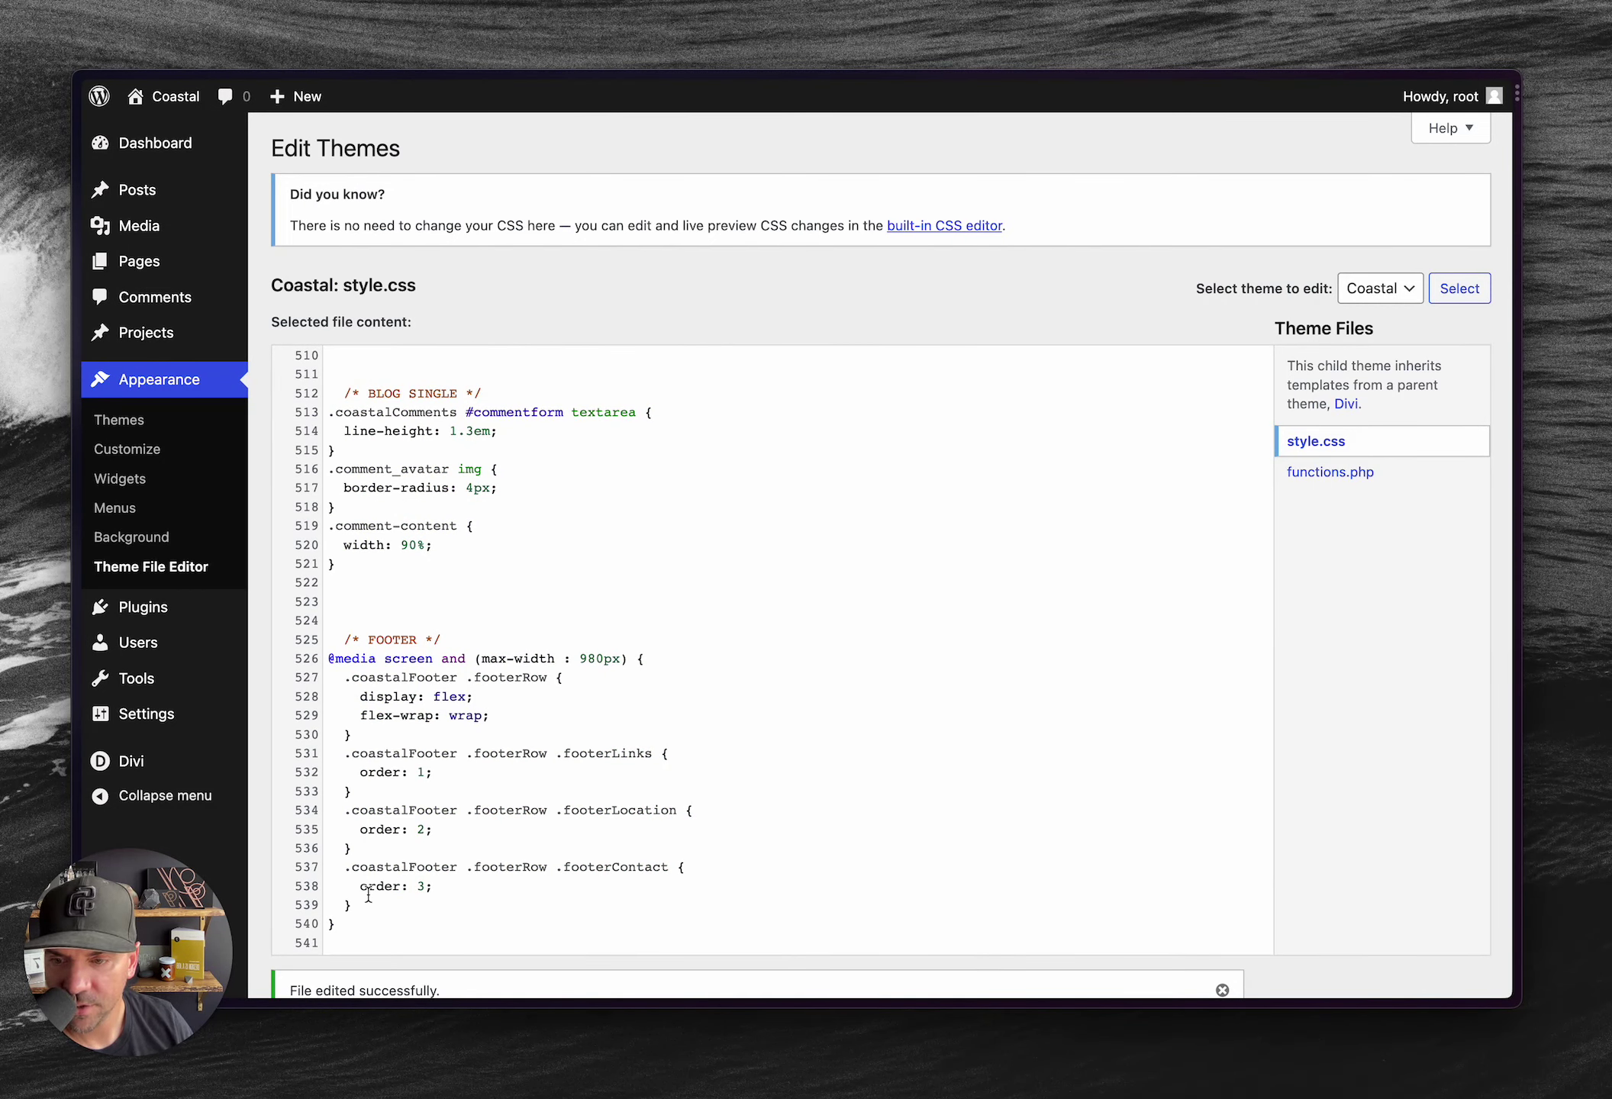
drag(354, 927, 326, 632)
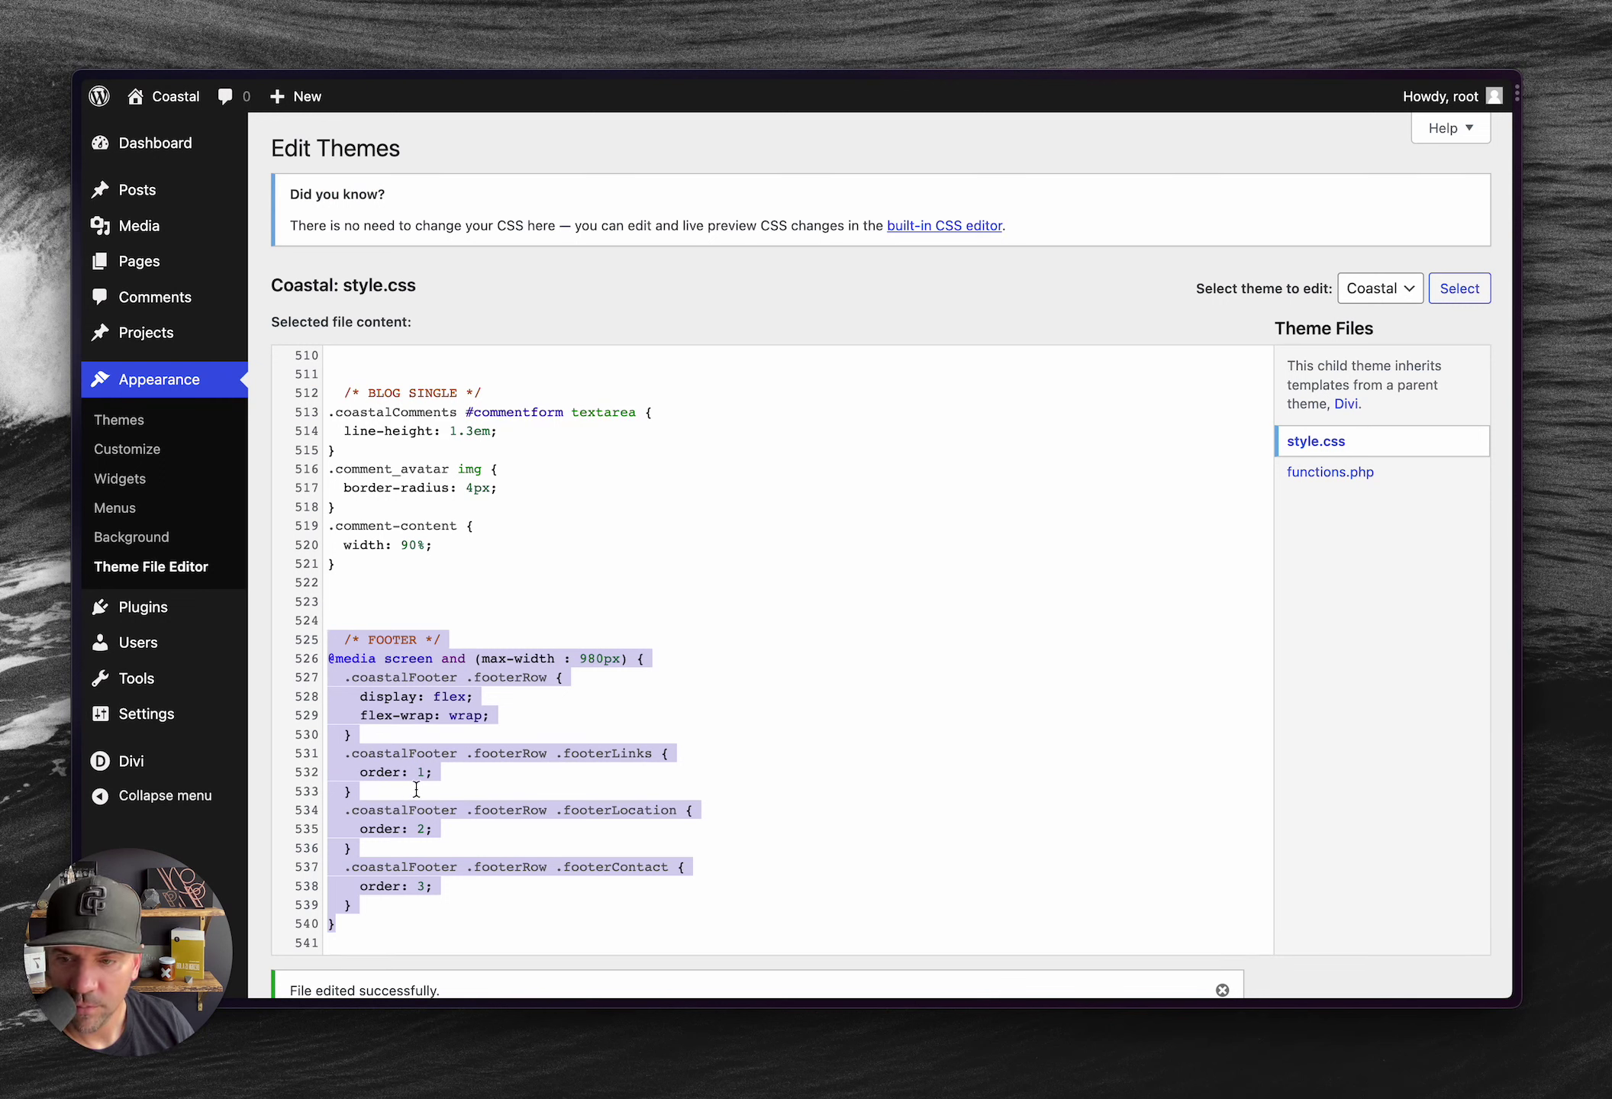
click(485, 793)
drag(582, 661, 618, 661)
click(461, 772)
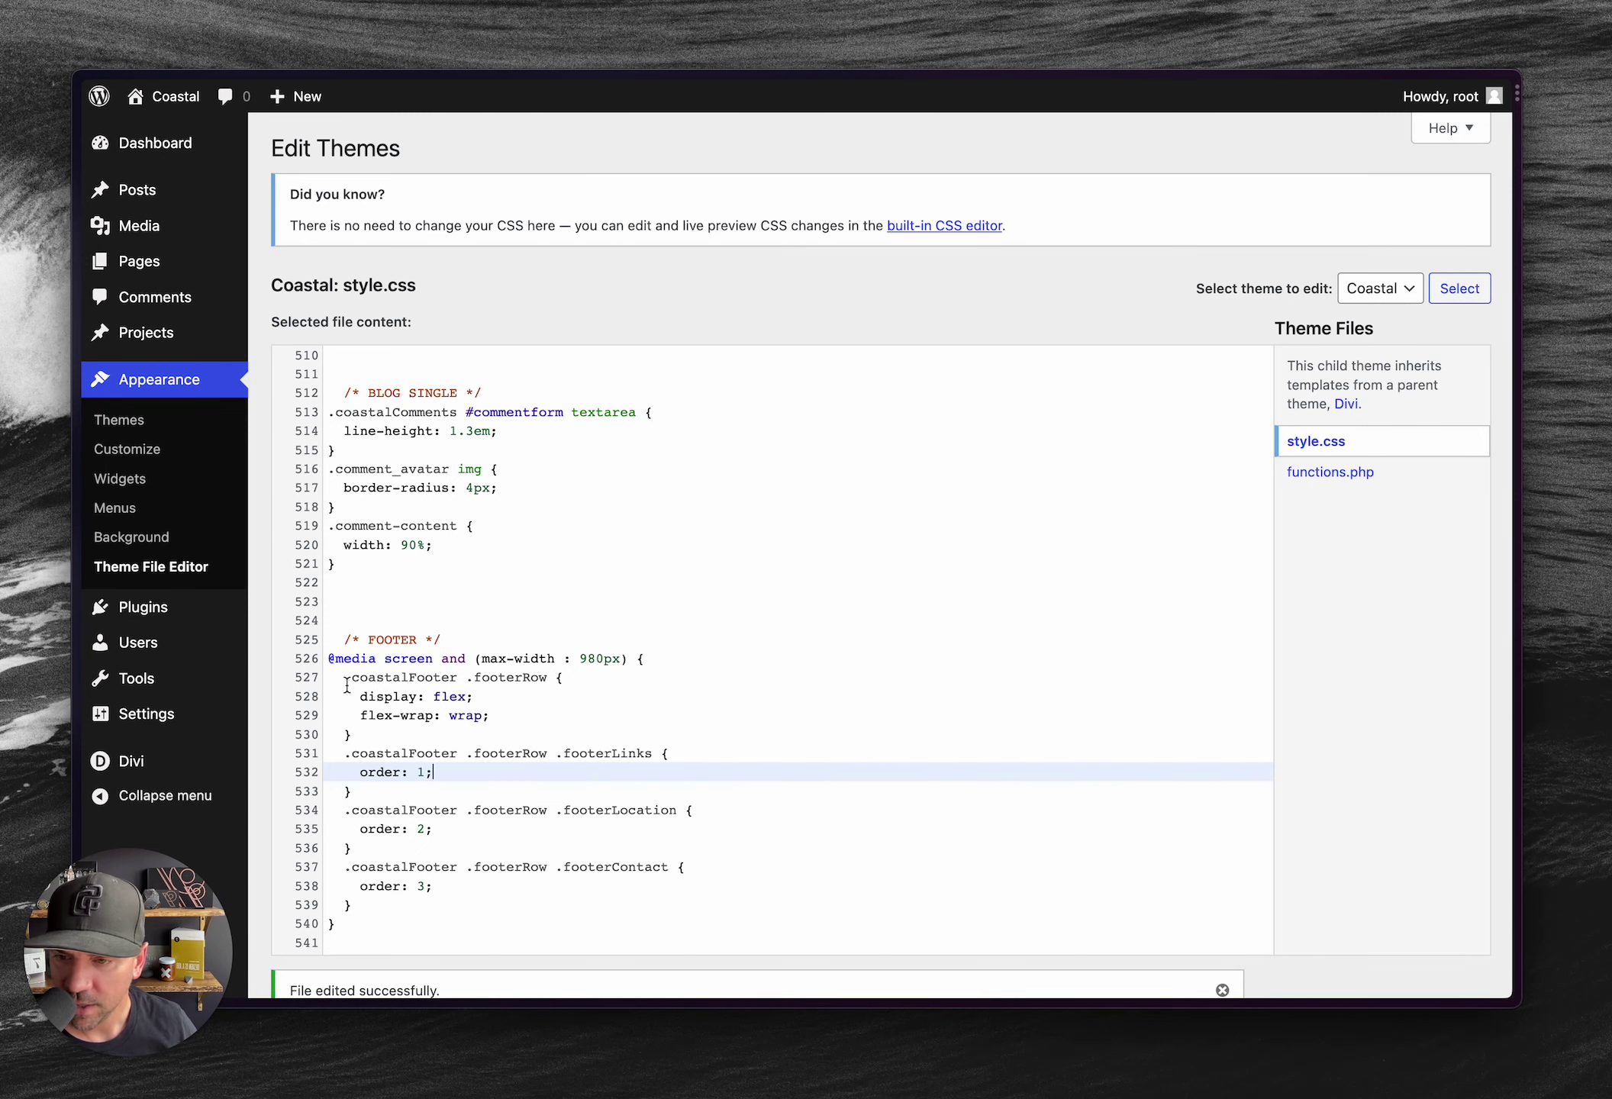
drag(347, 686, 448, 678)
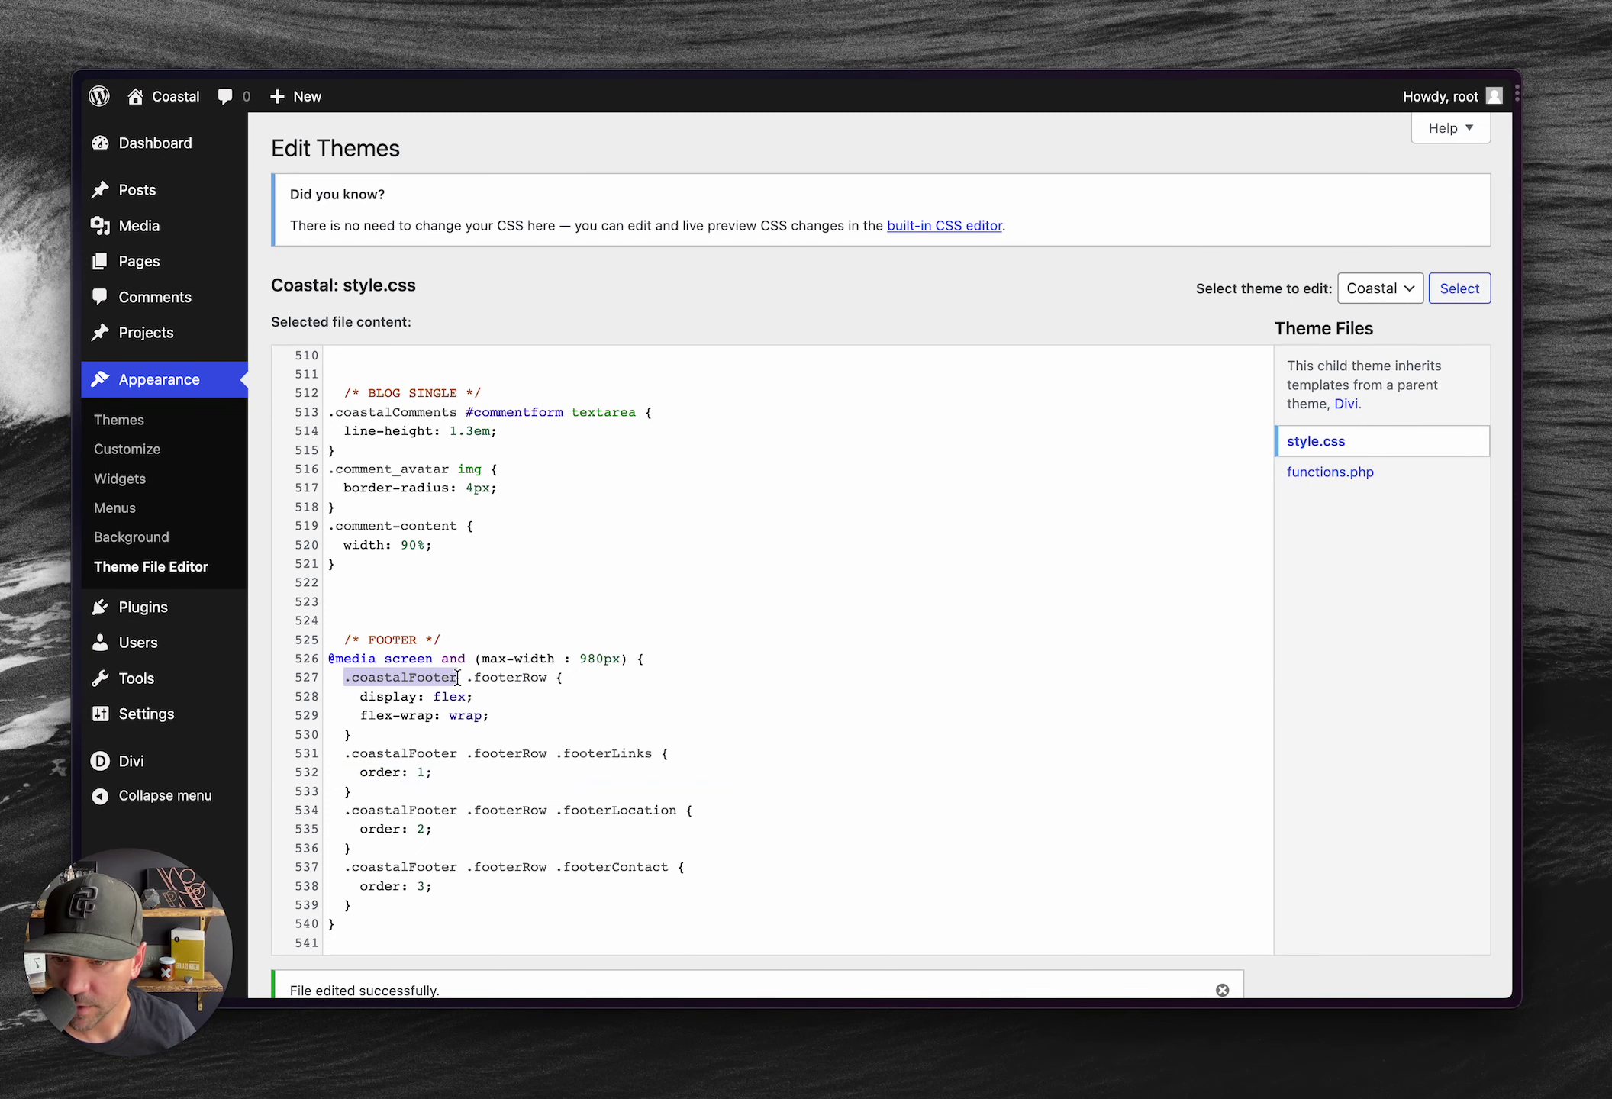
key(alt+Tab)
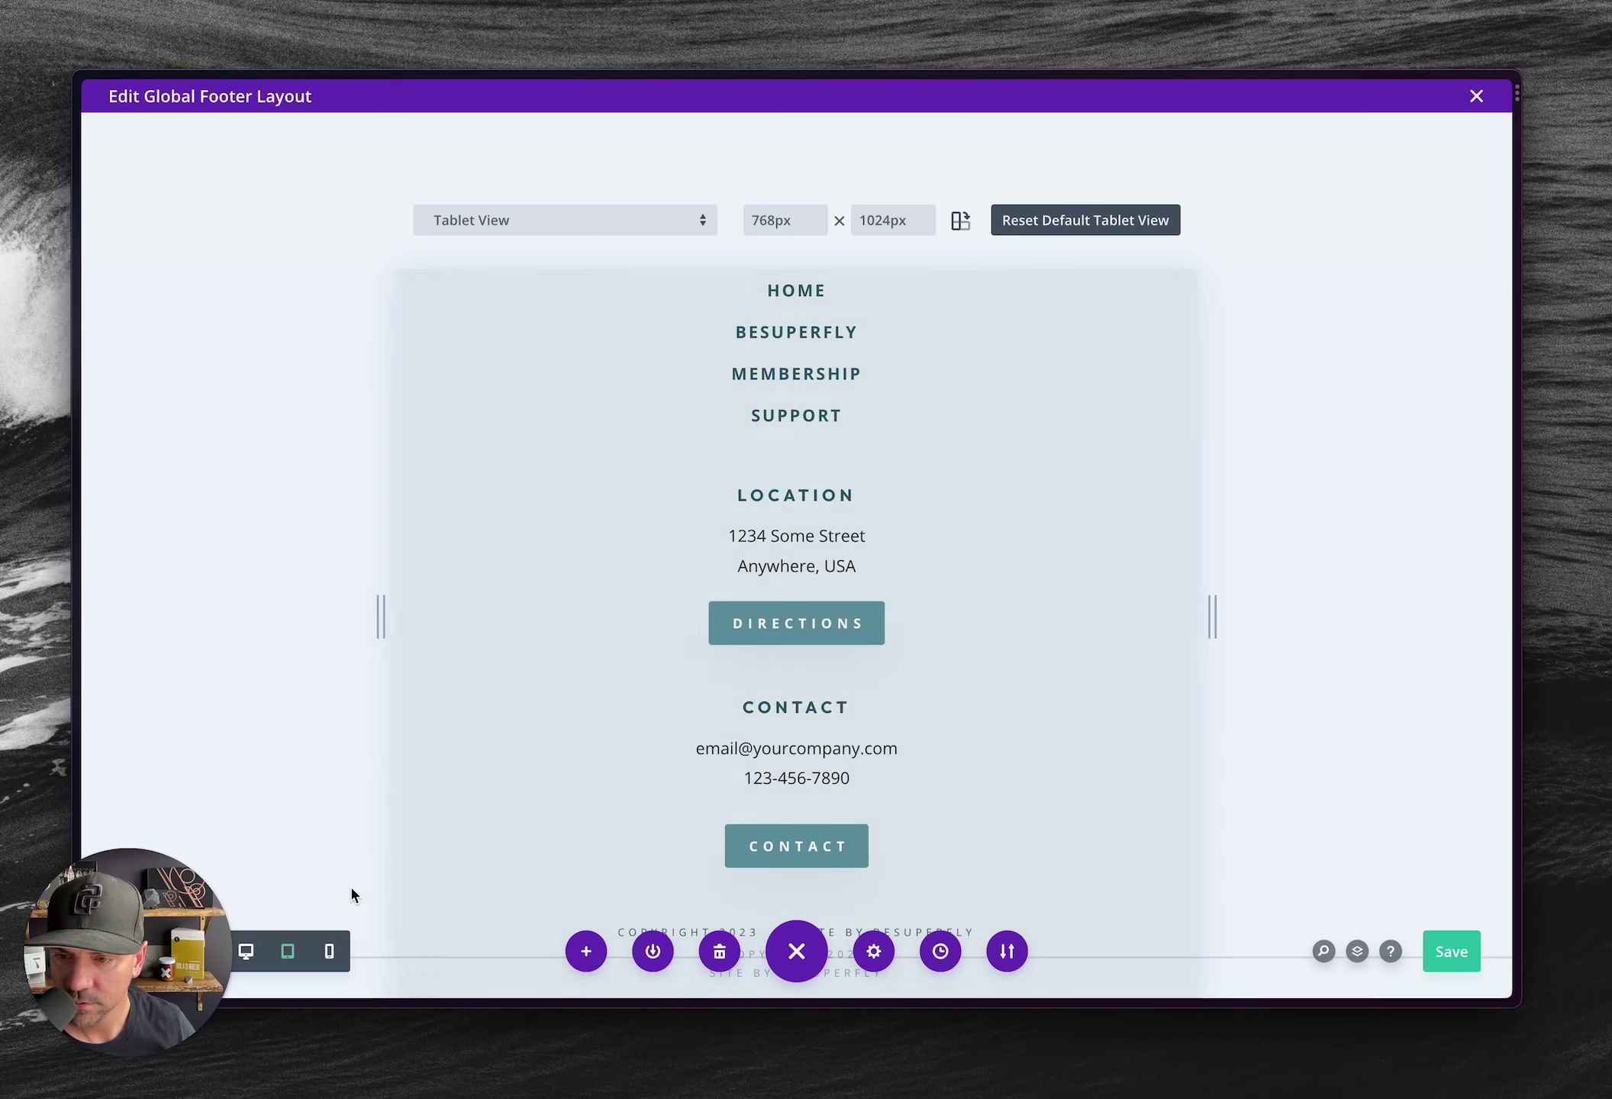
Step: Return to desktop view and check the footer section's CSS class is coastalFooter
click(246, 952)
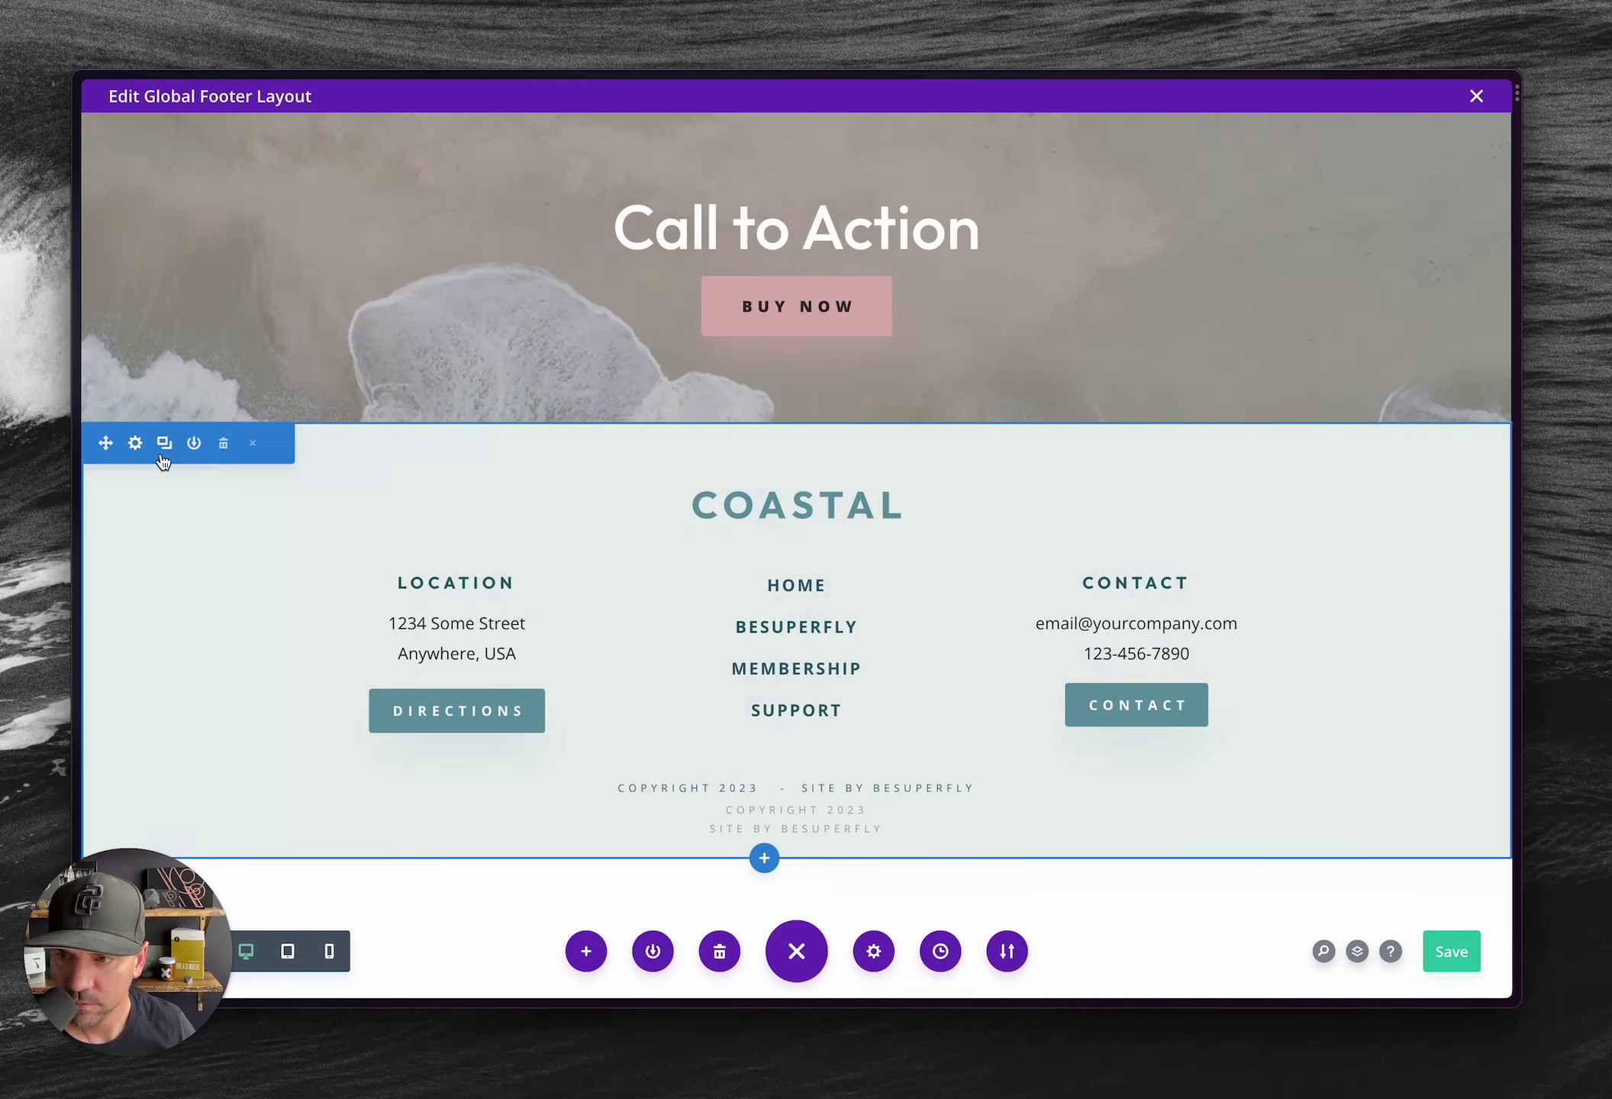
click(135, 444)
click(1131, 223)
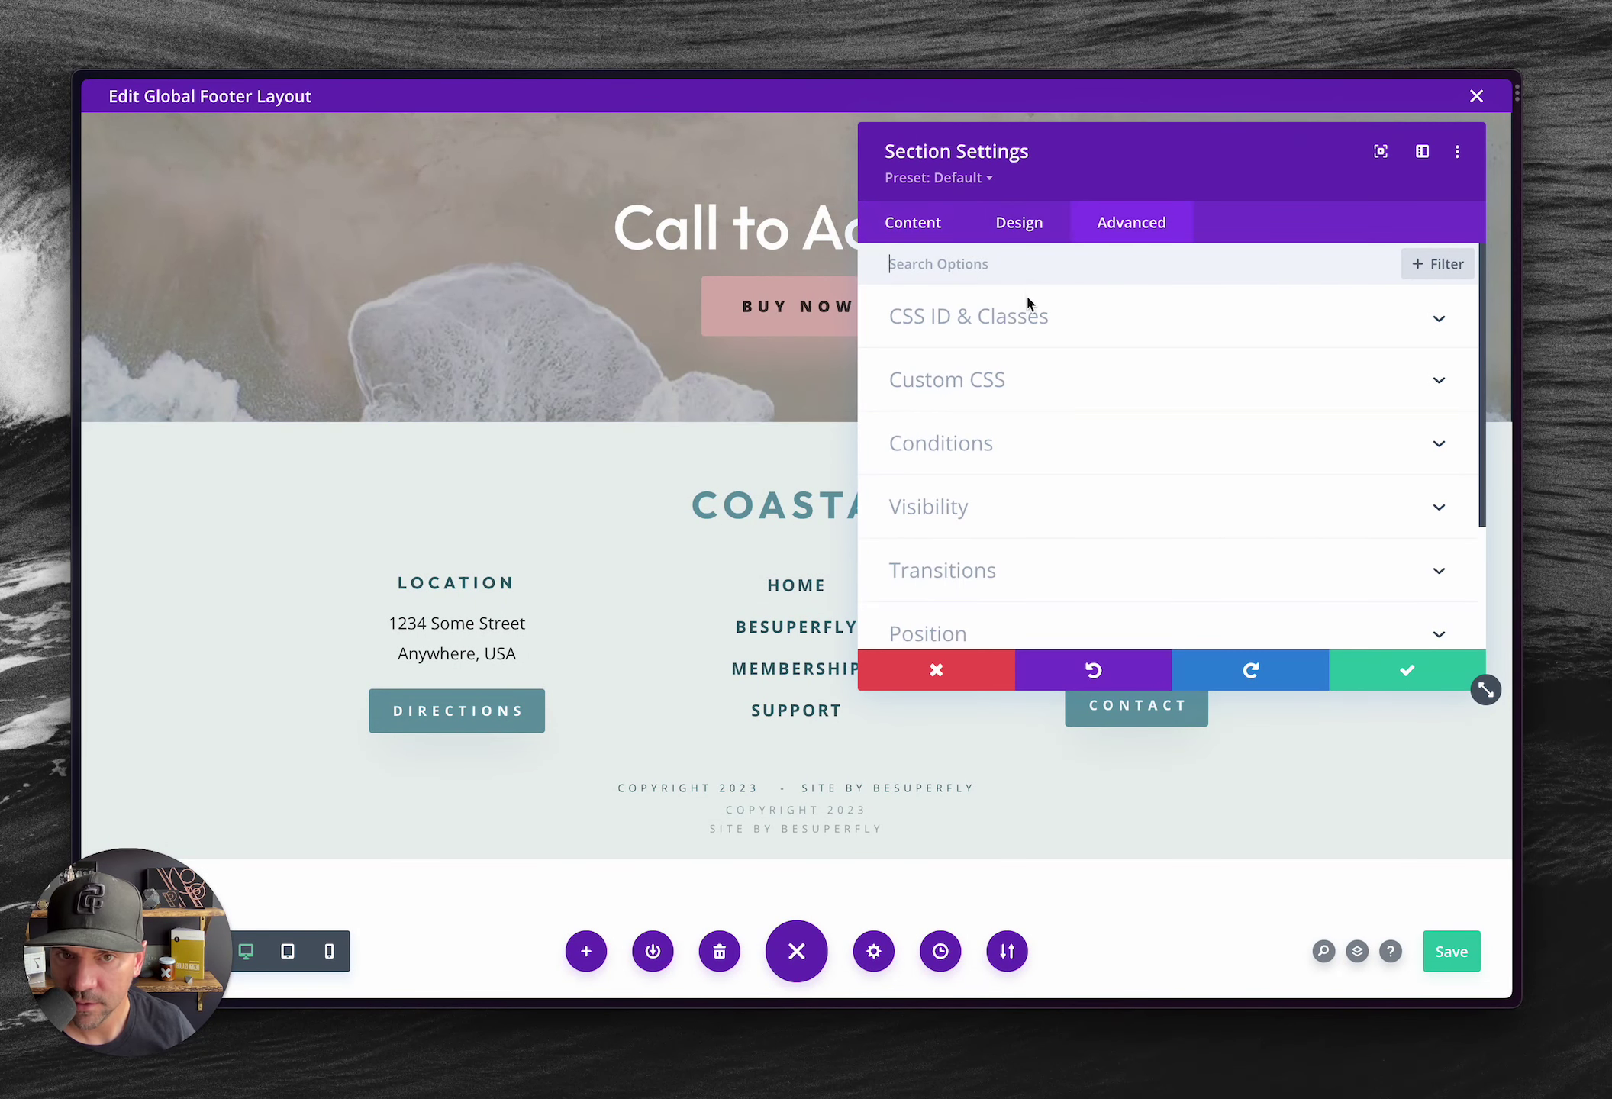
click(1021, 311)
click(1382, 676)
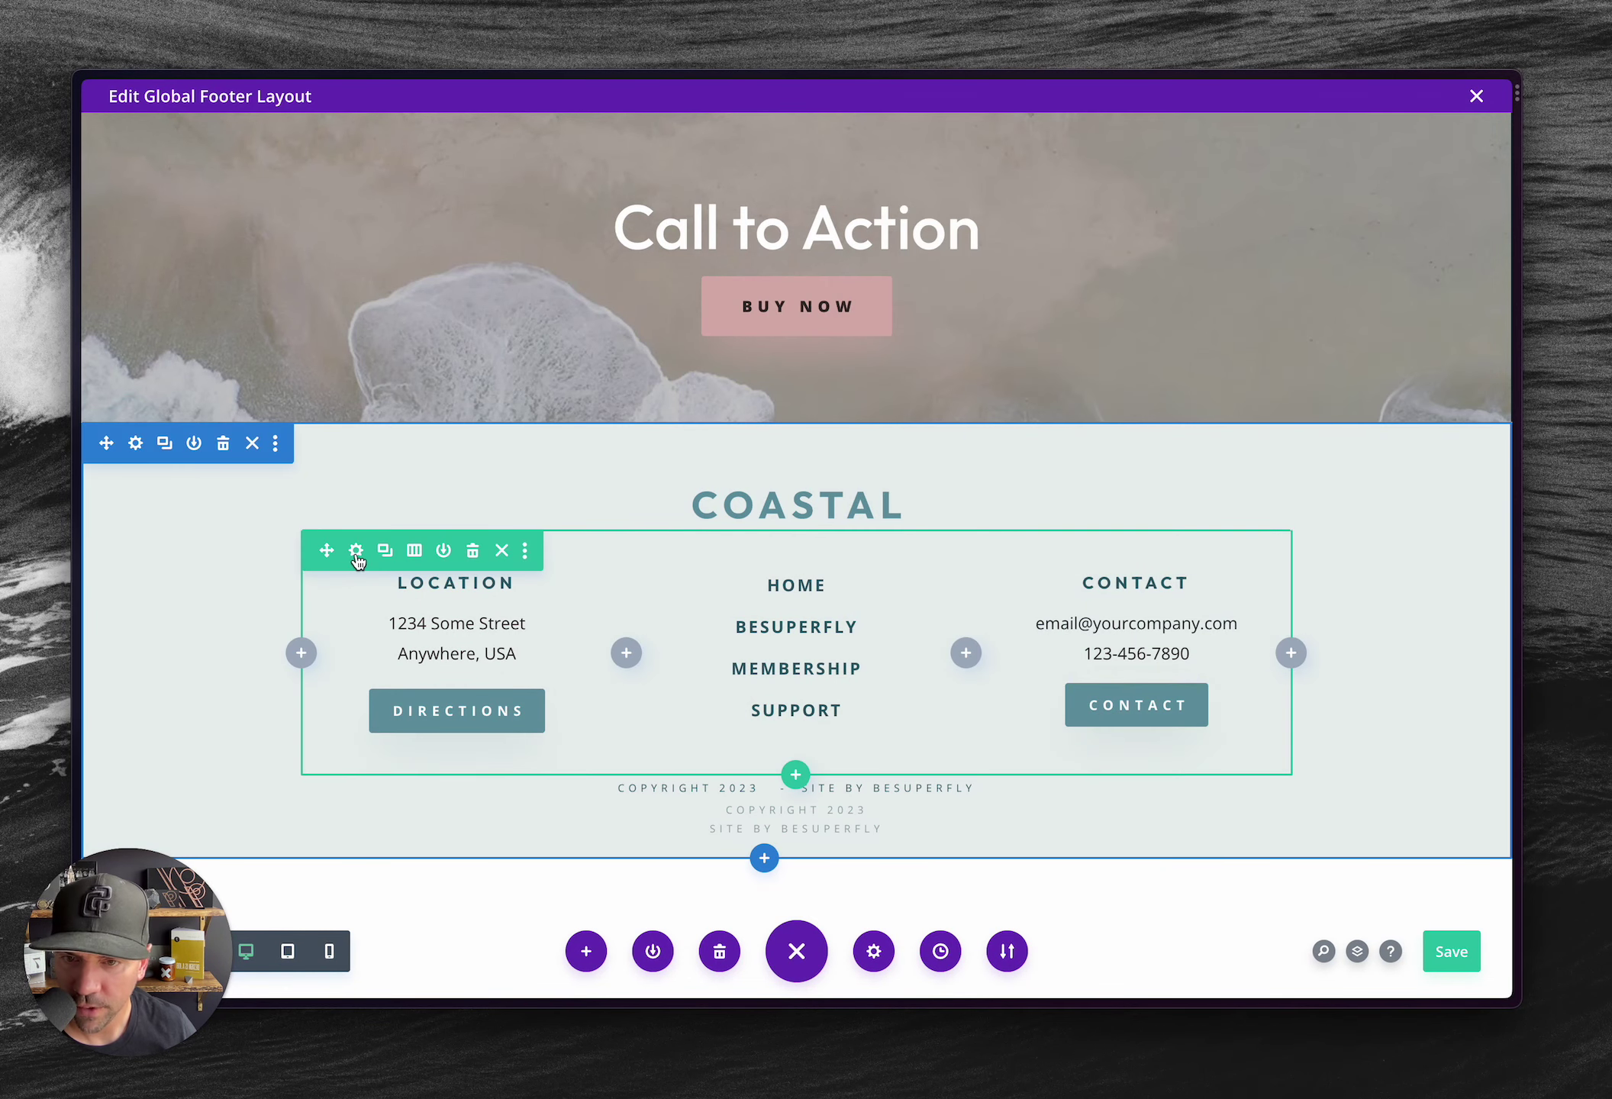
Step: Check the footer row's CSS class is footerRow
click(357, 551)
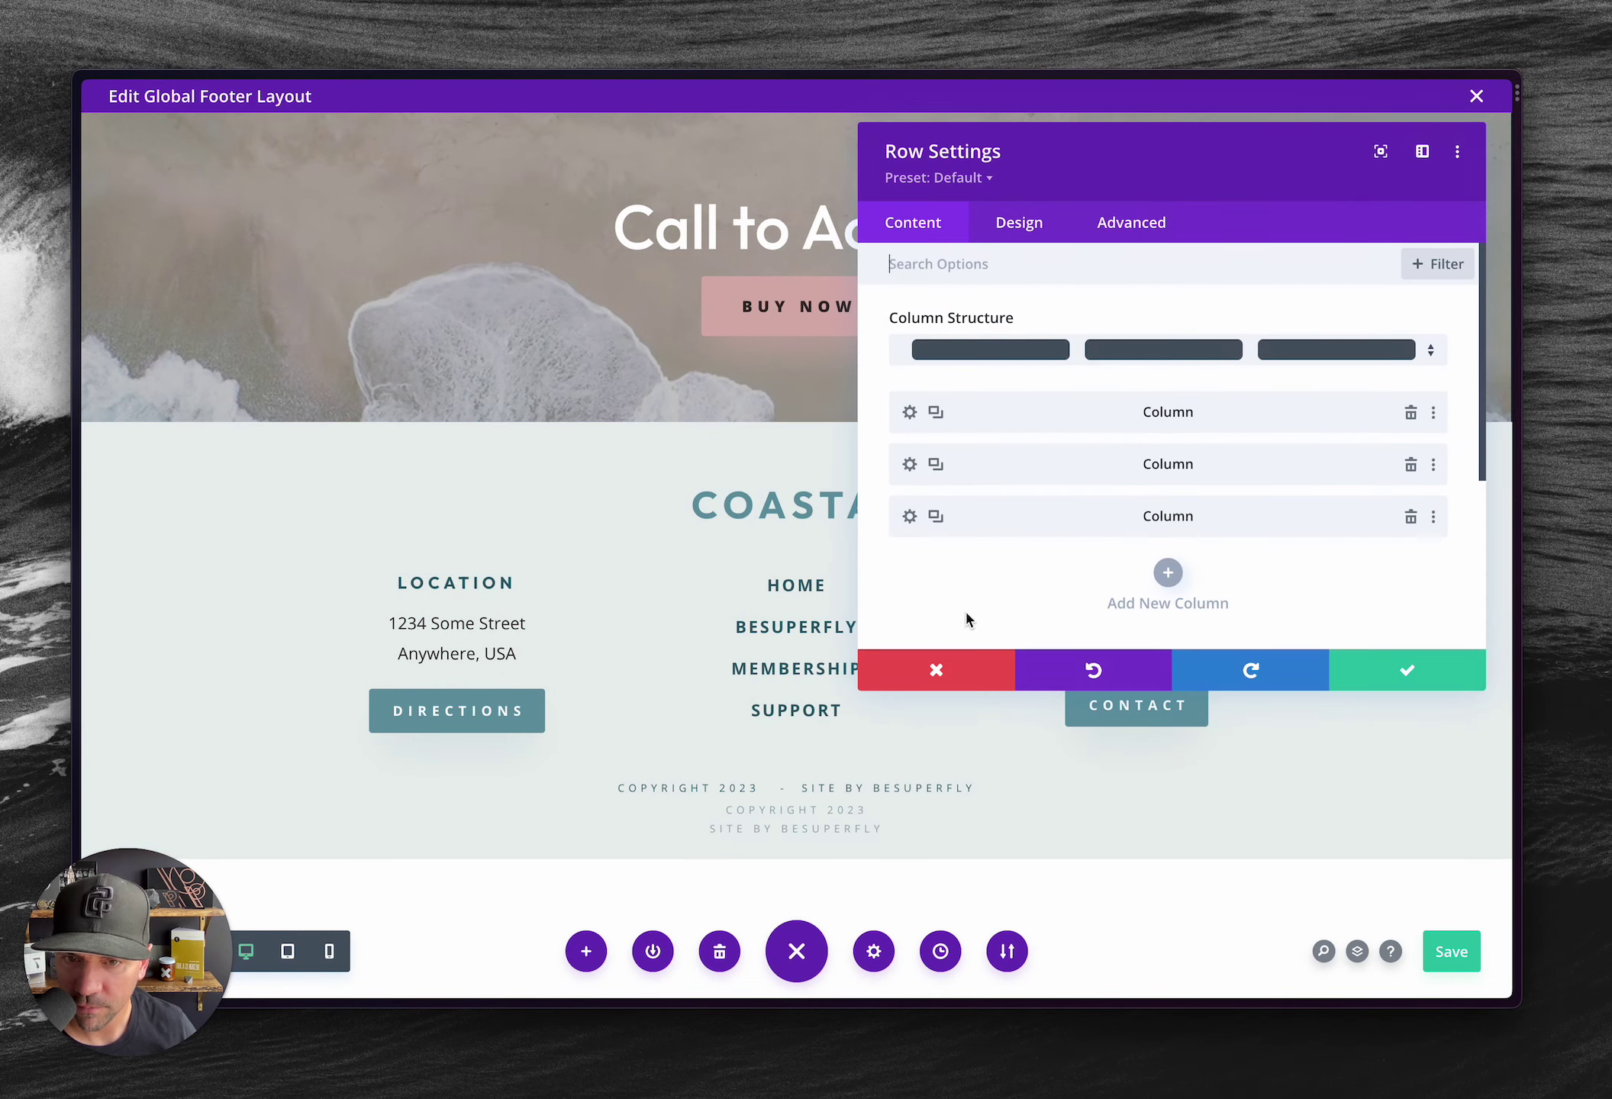
click(1135, 220)
click(971, 319)
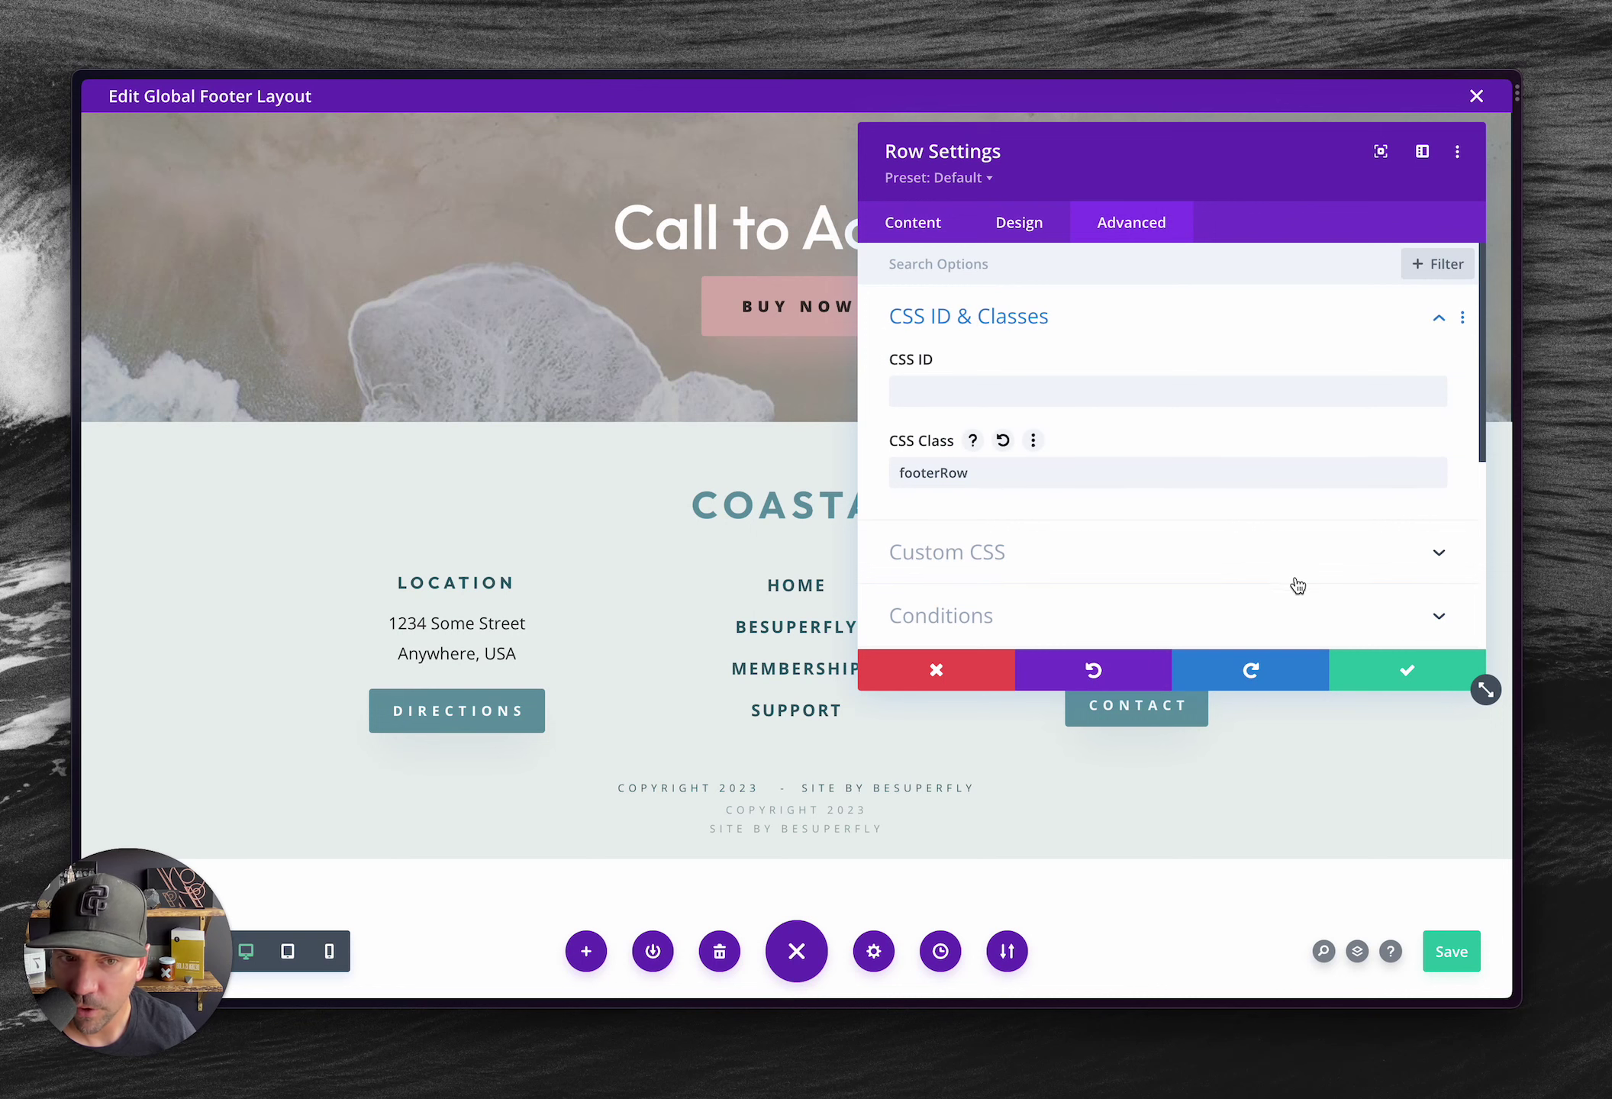
click(1370, 670)
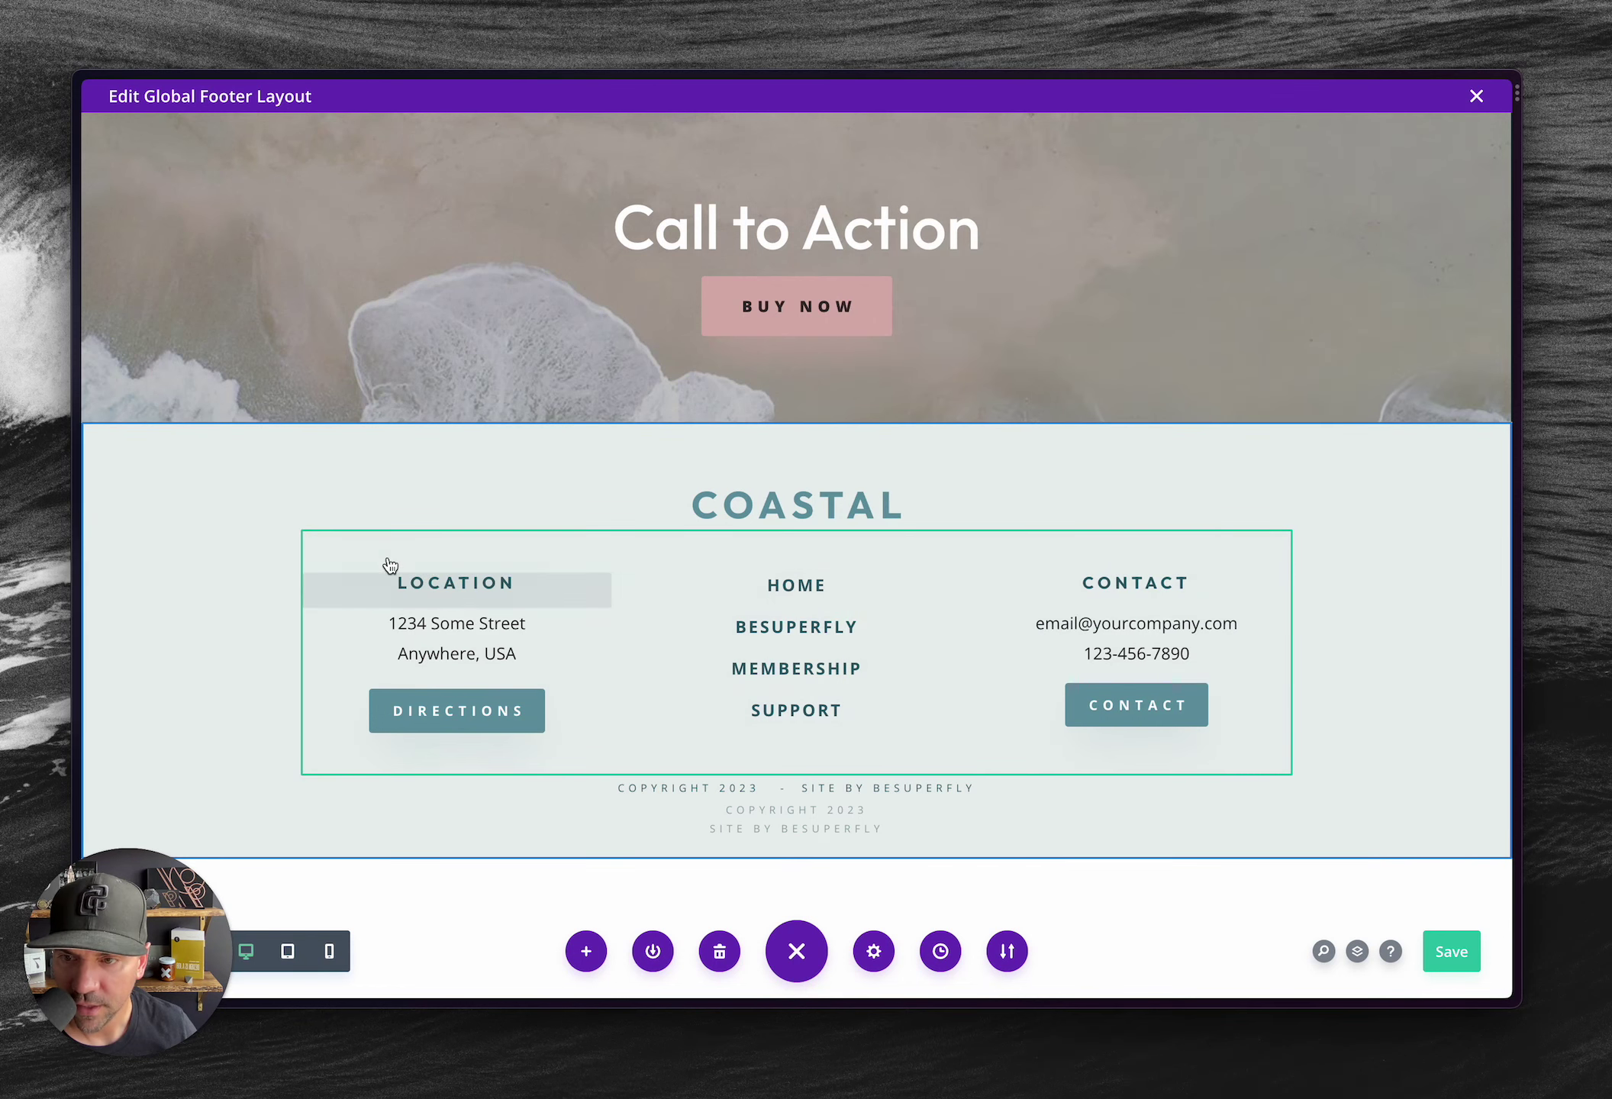
Step: Check the three columns' CSS classes: footerLocation, footerLinks and footerContact
click(357, 551)
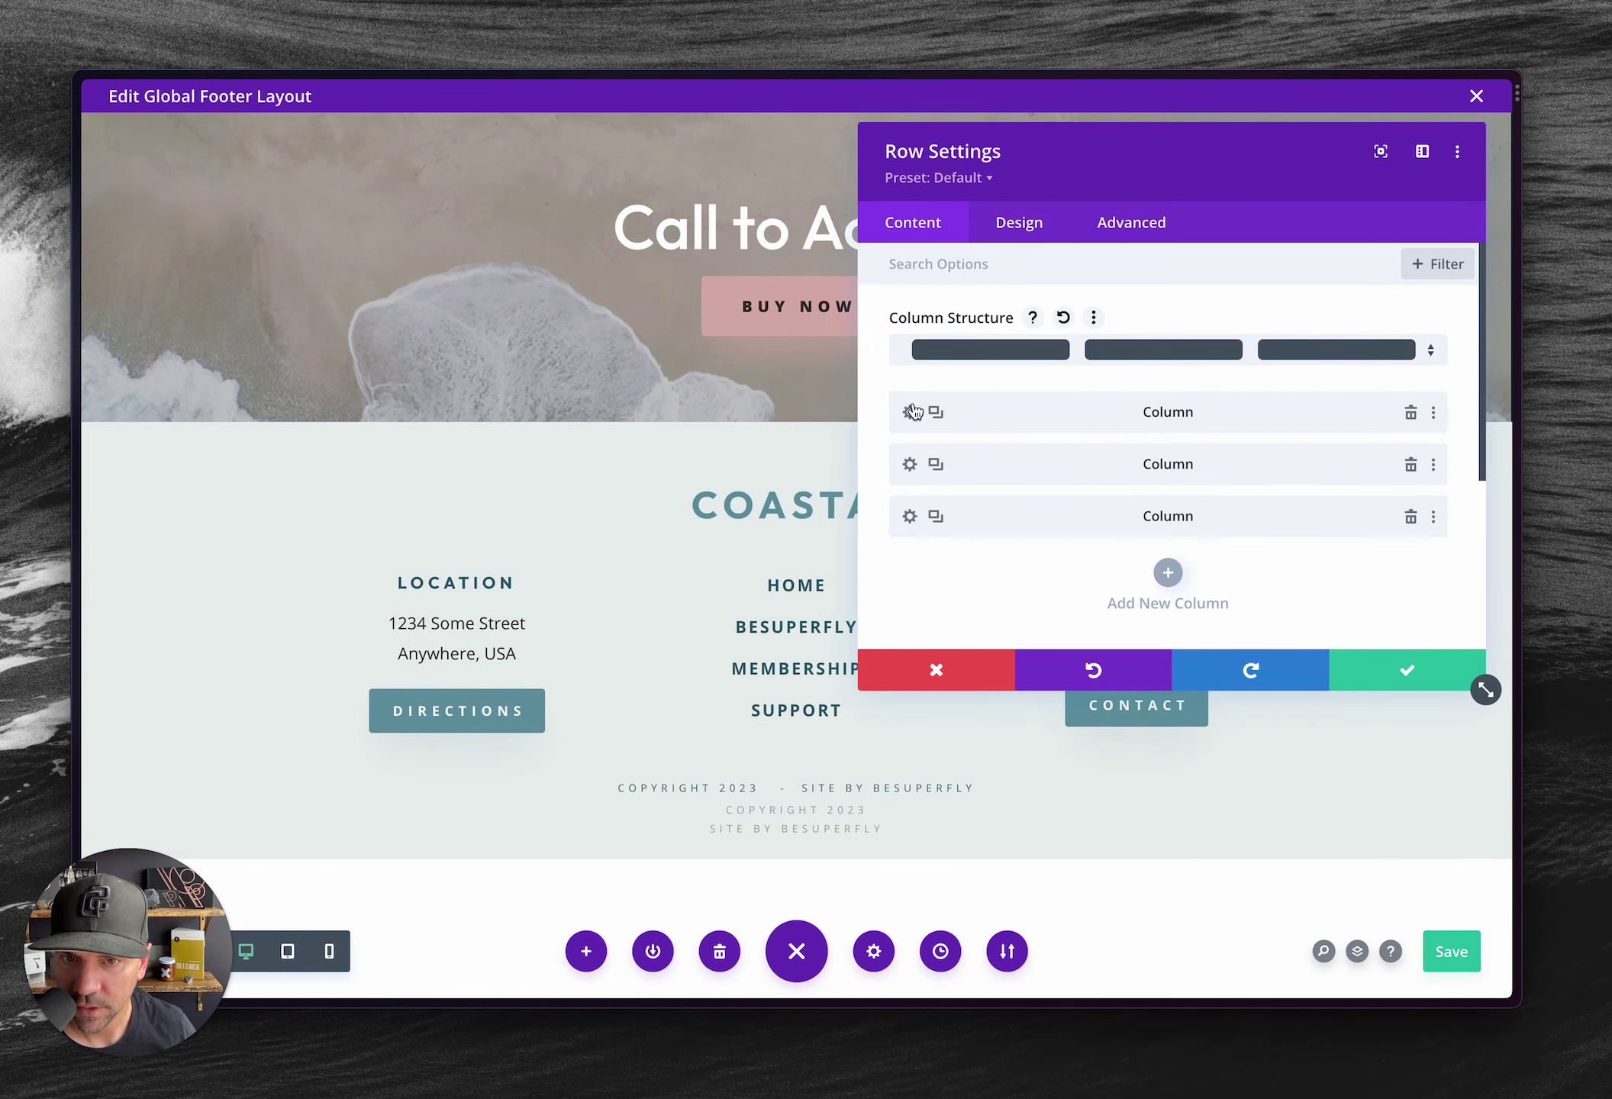
click(911, 412)
click(1120, 223)
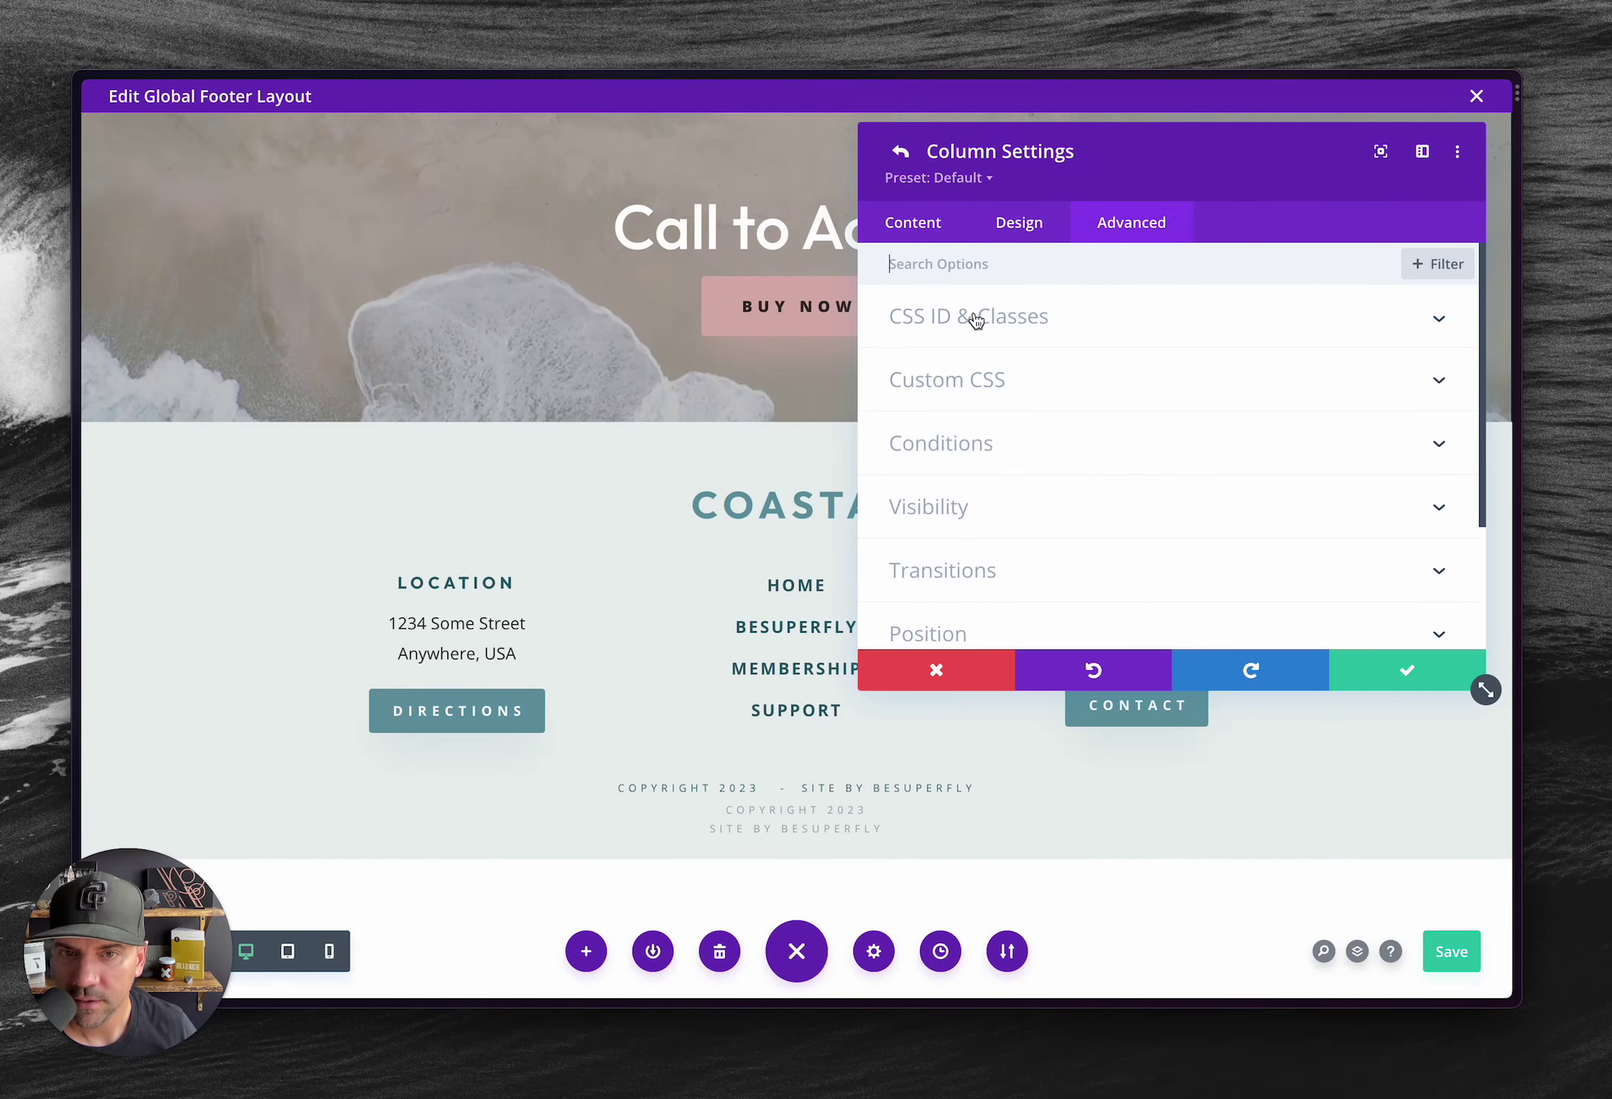
click(976, 320)
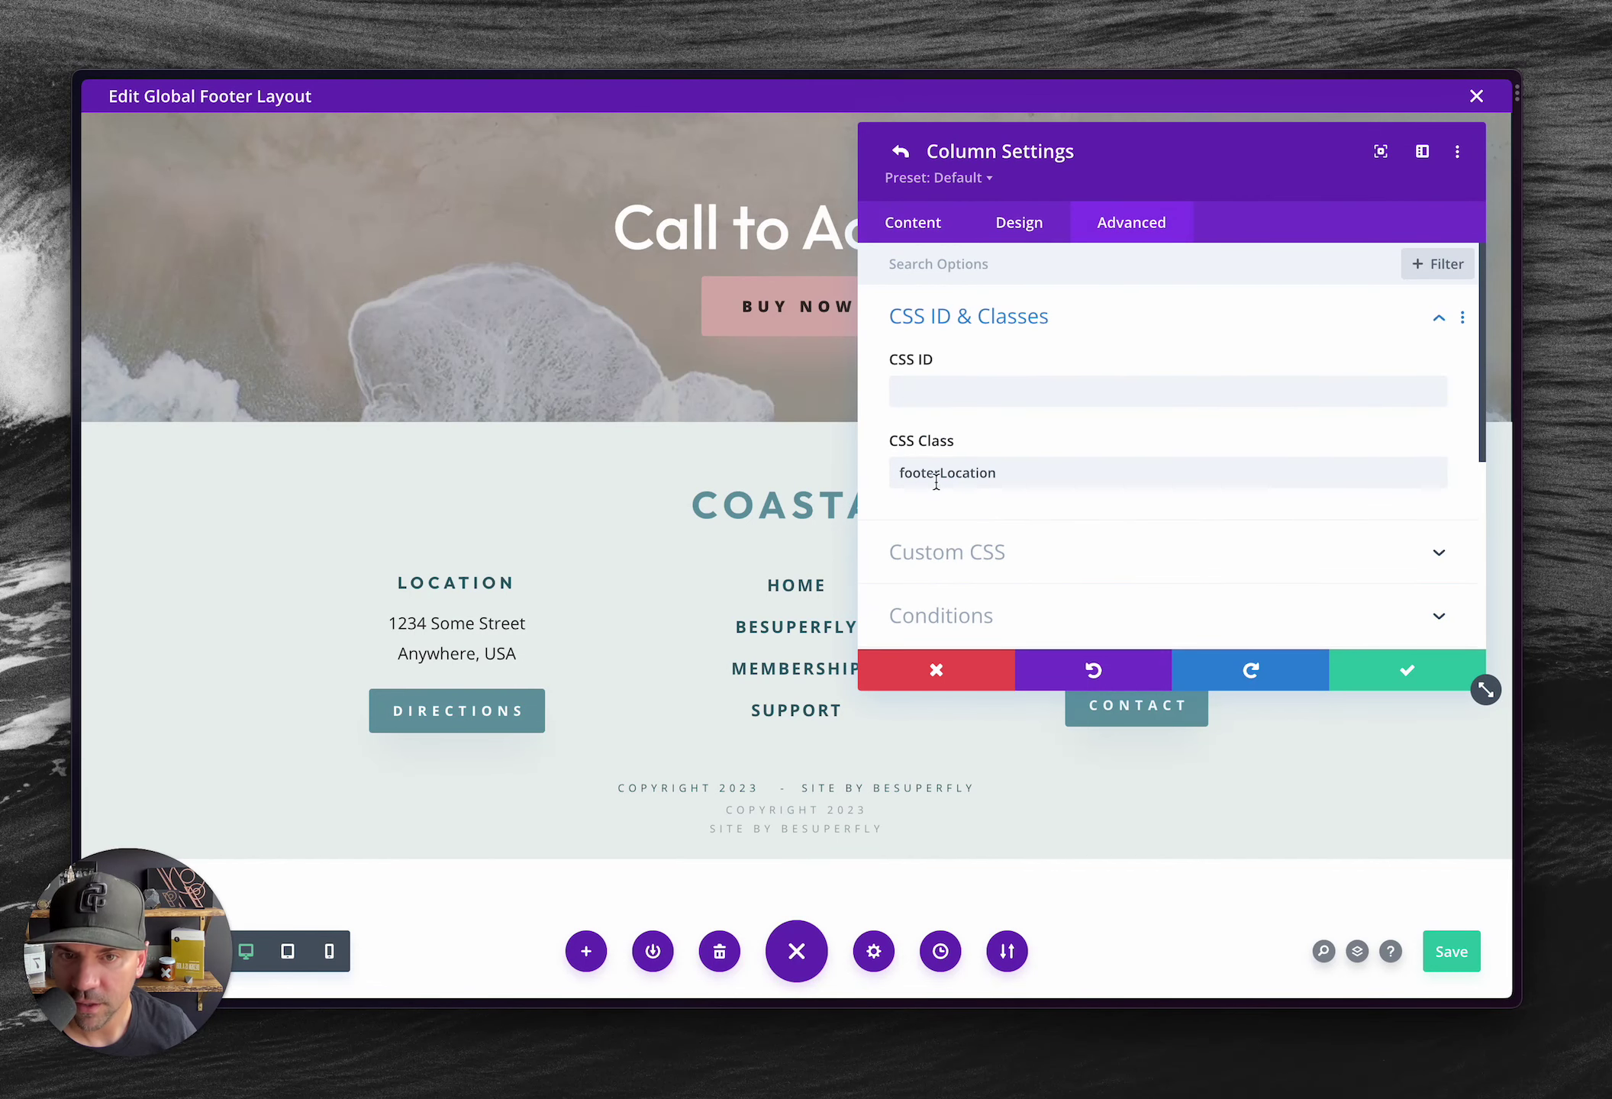
click(902, 162)
click(917, 461)
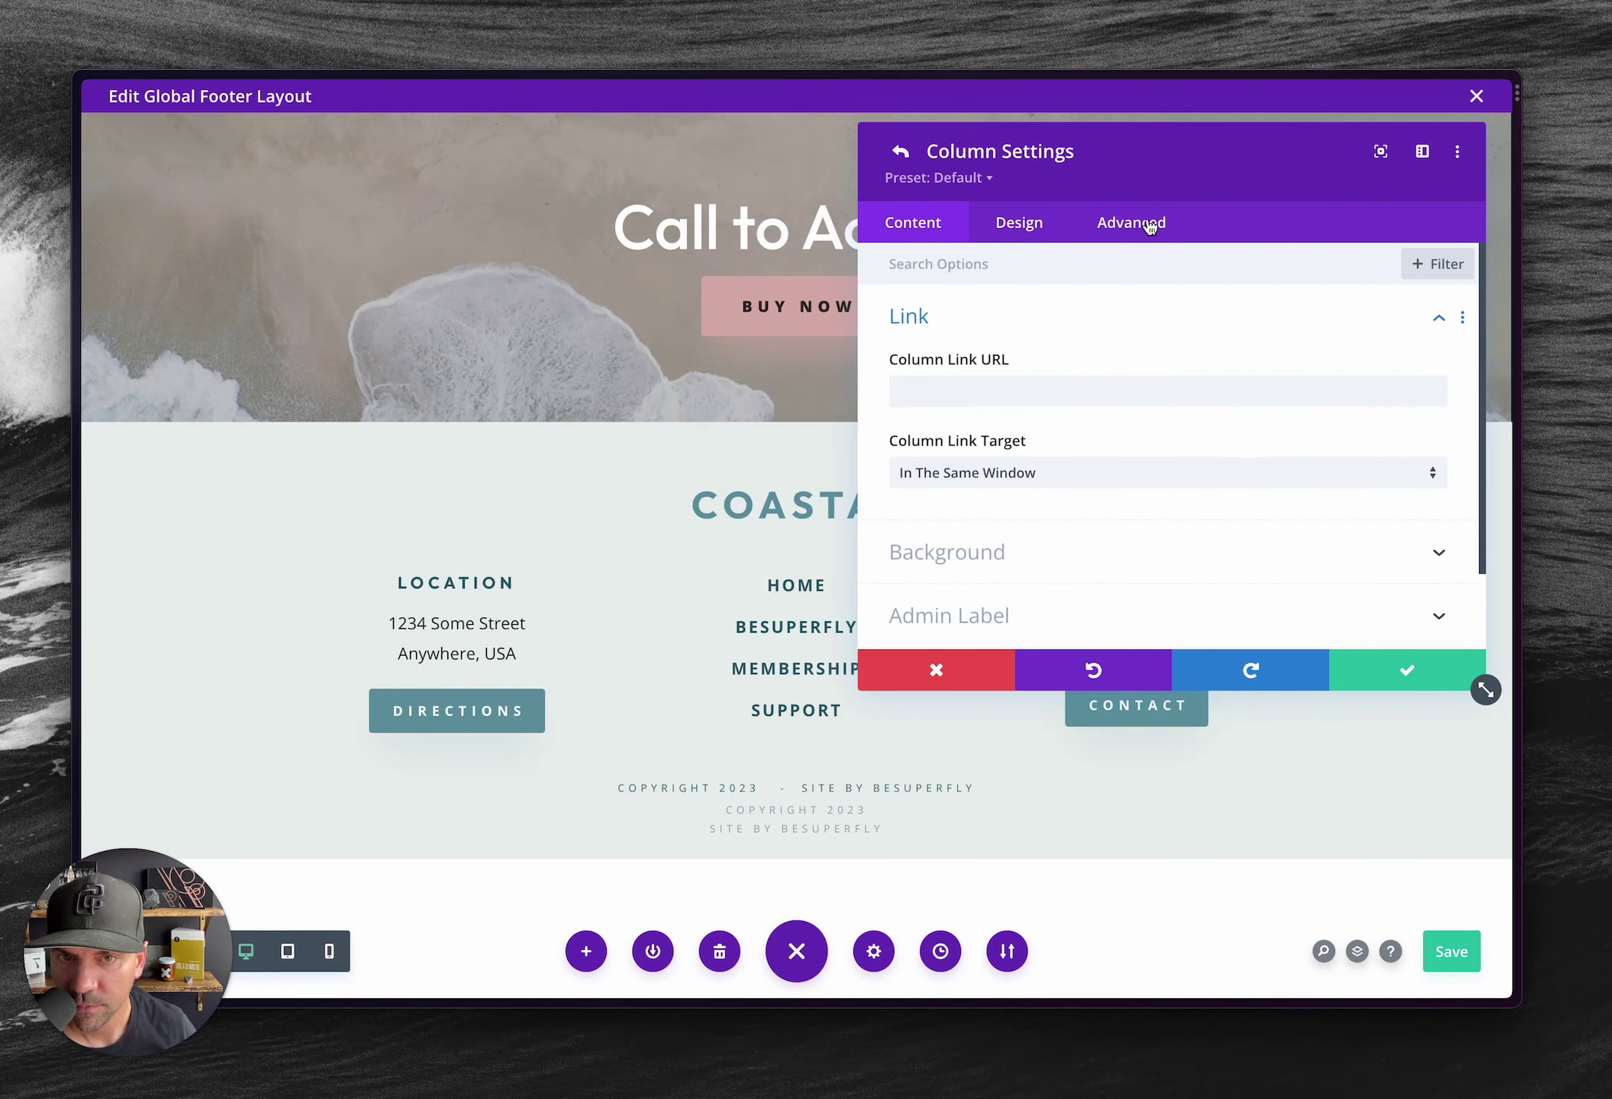
click(1157, 222)
click(957, 325)
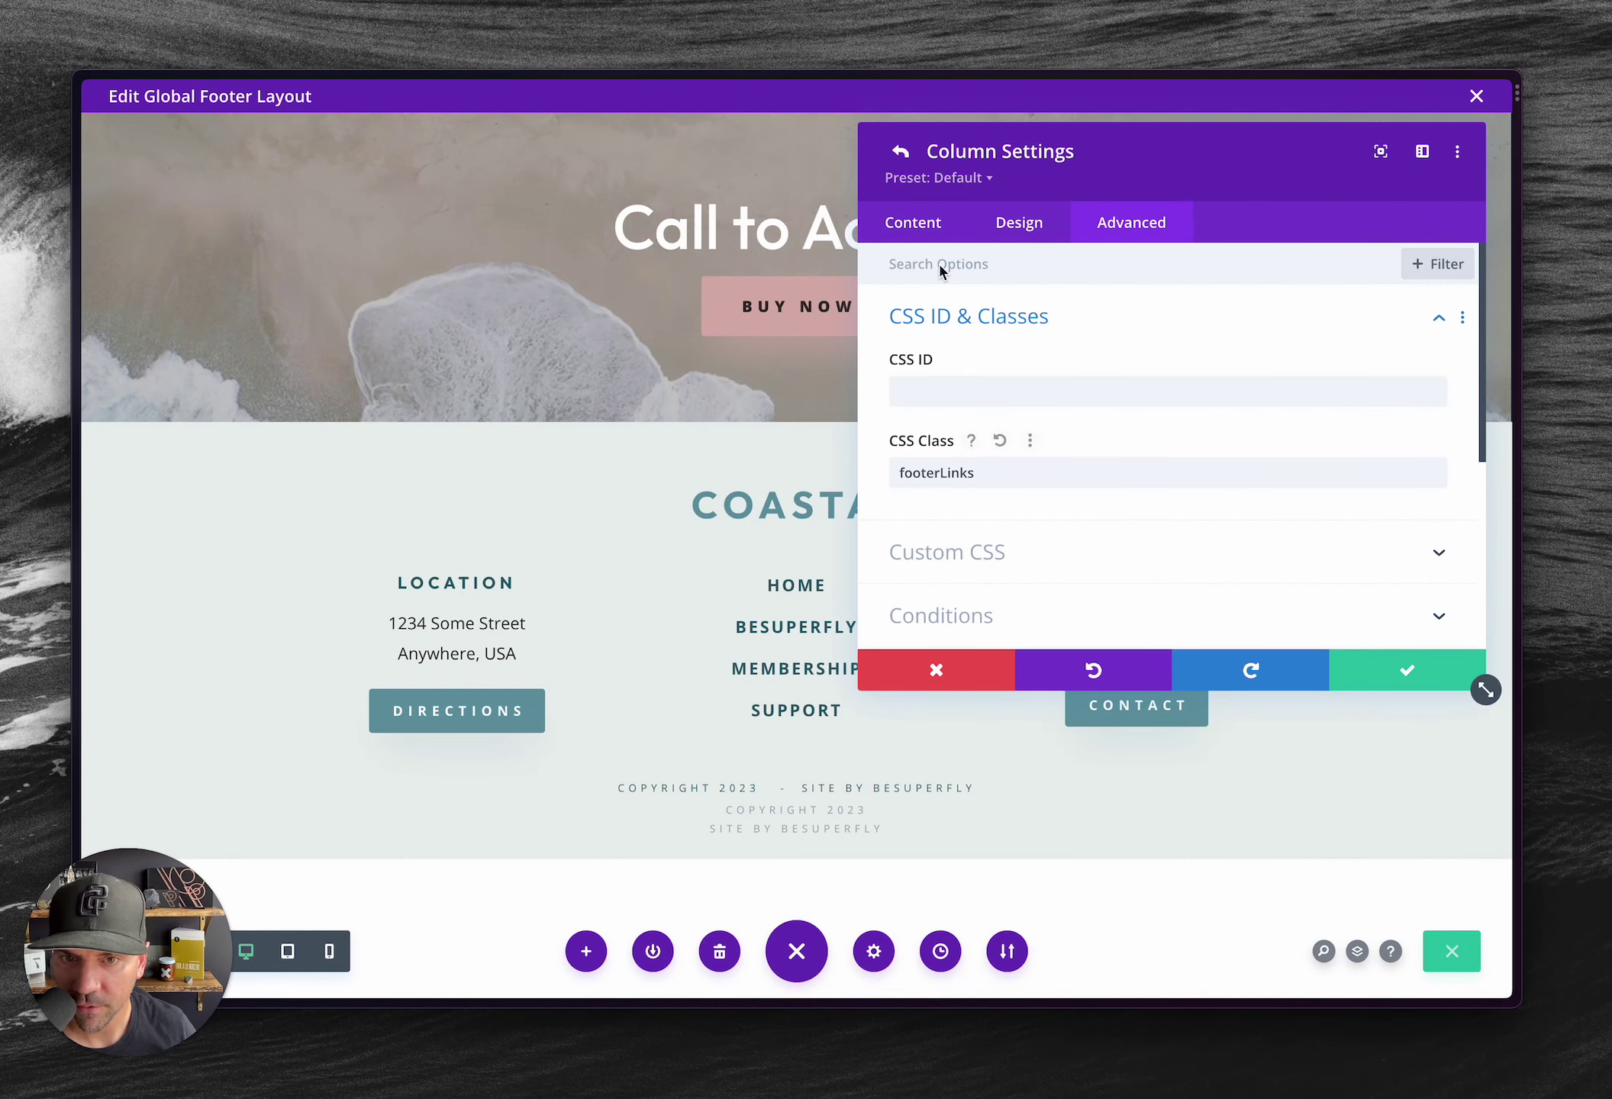
click(901, 151)
click(916, 508)
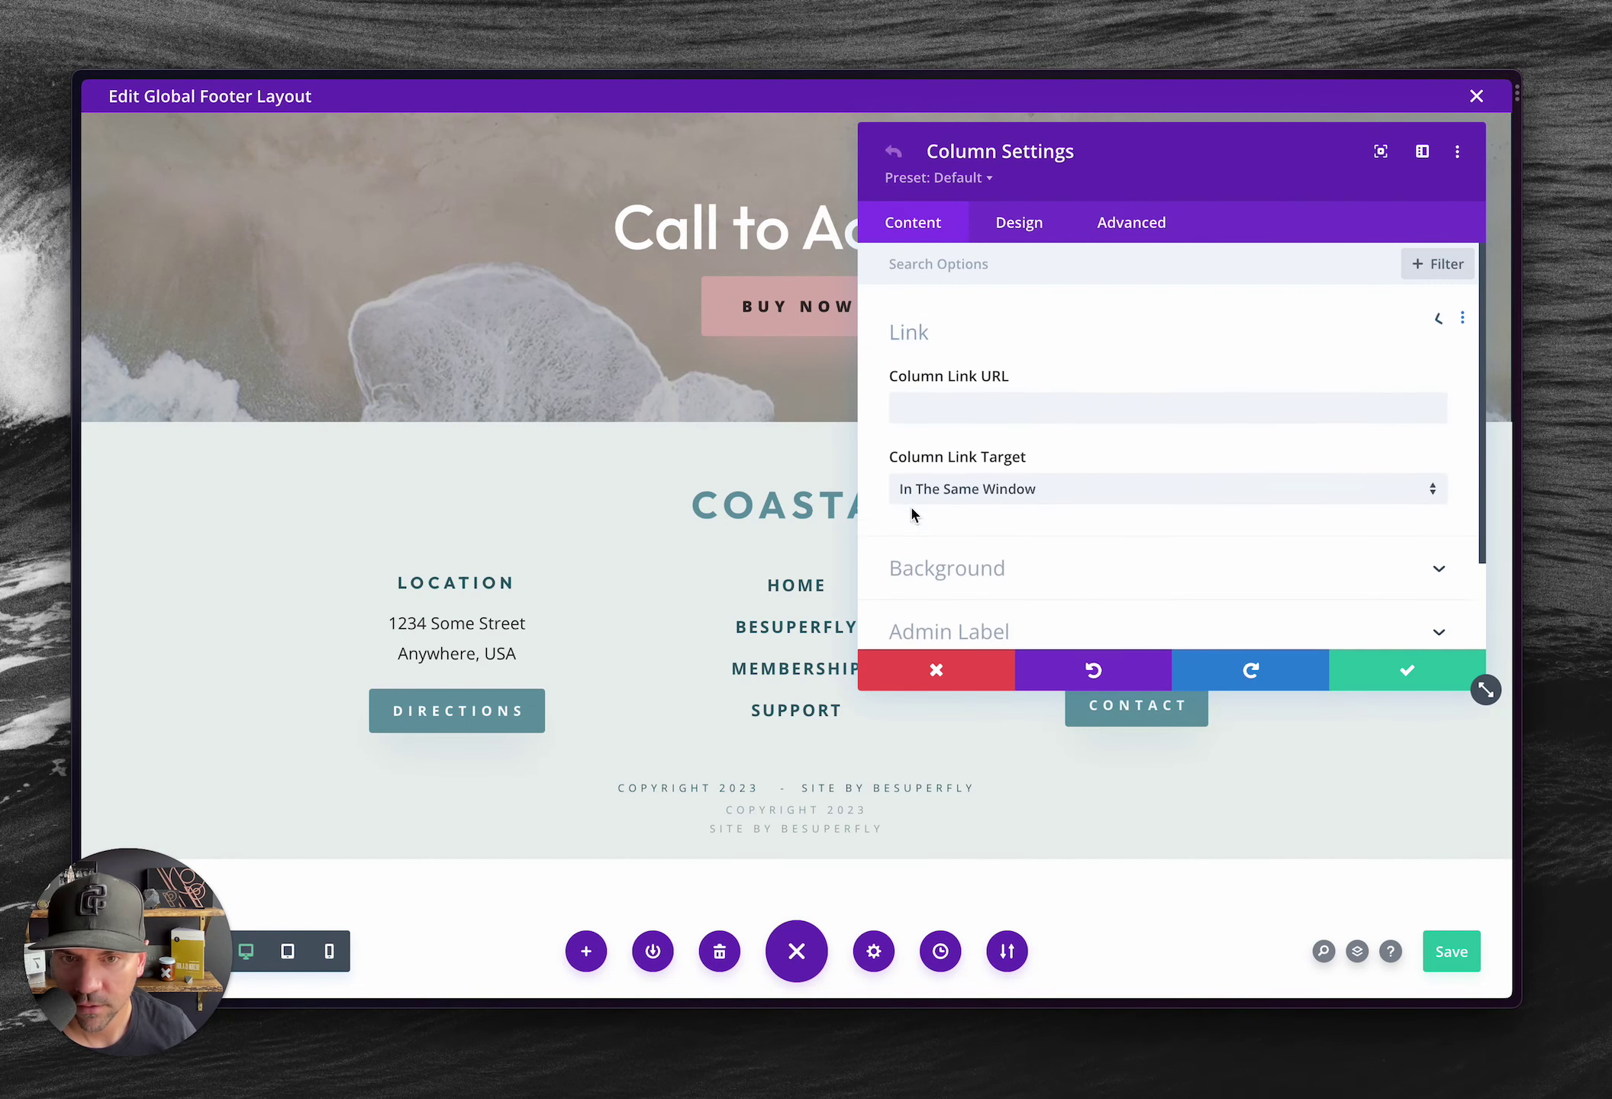
click(1128, 223)
click(1030, 315)
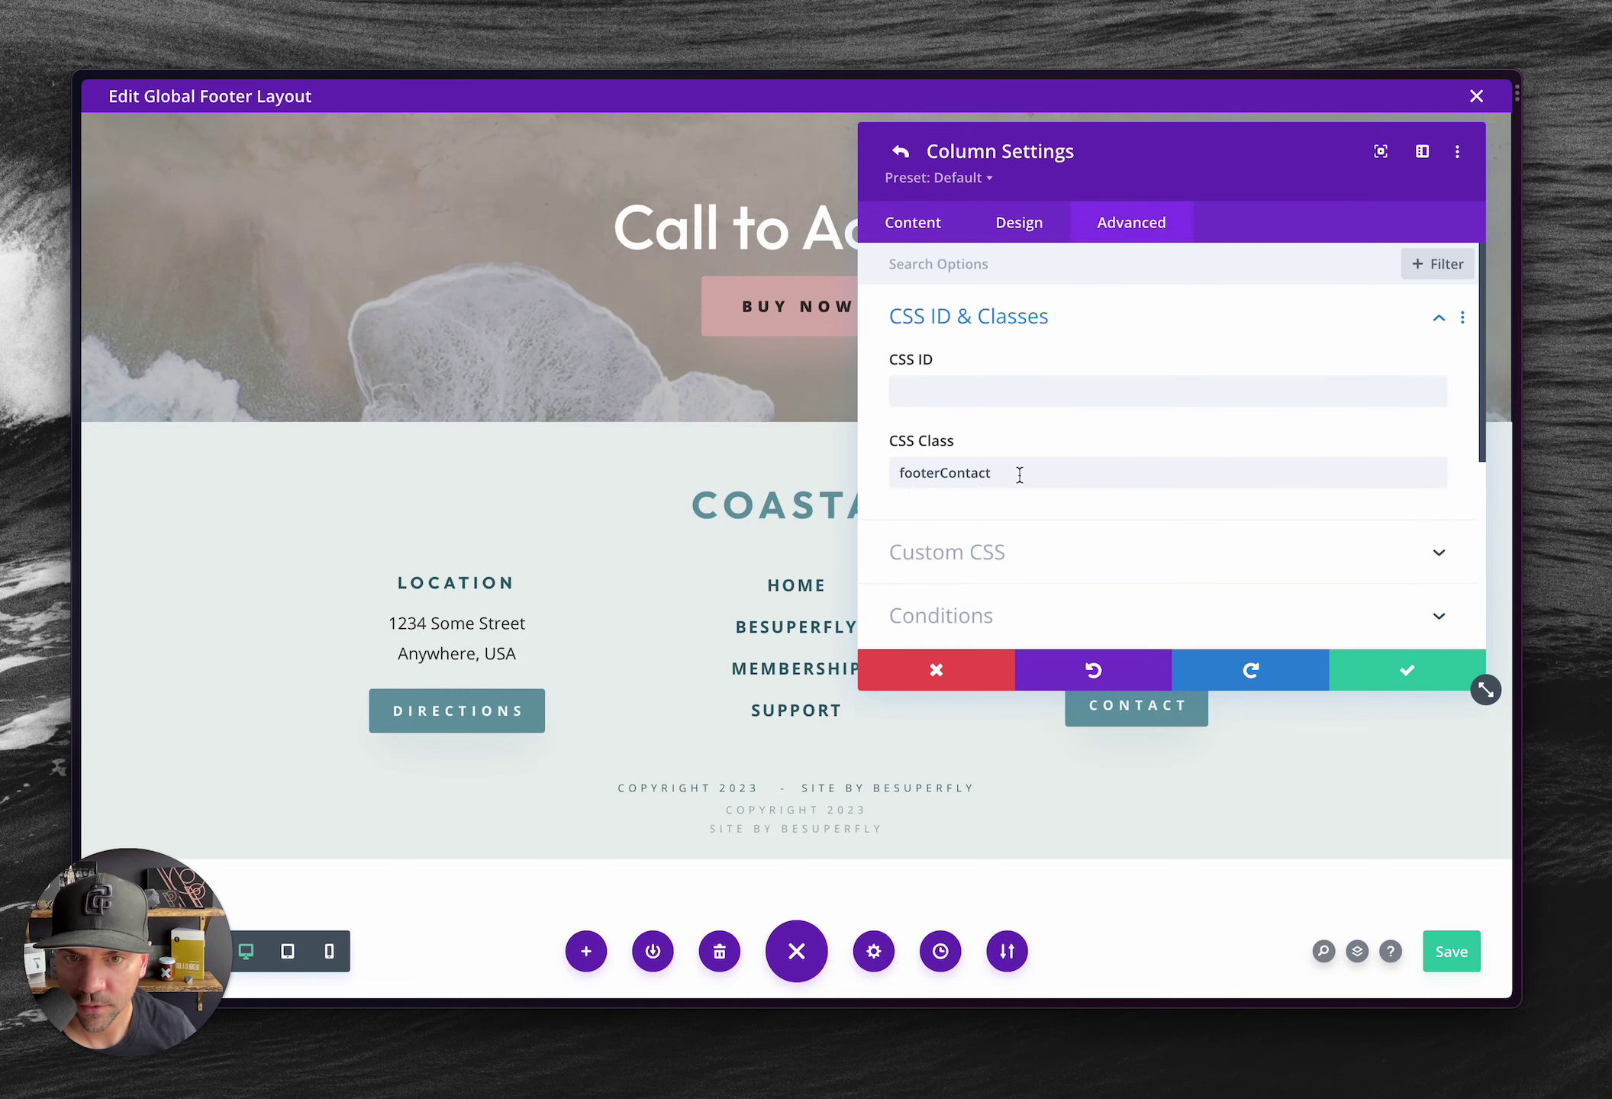
click(1408, 672)
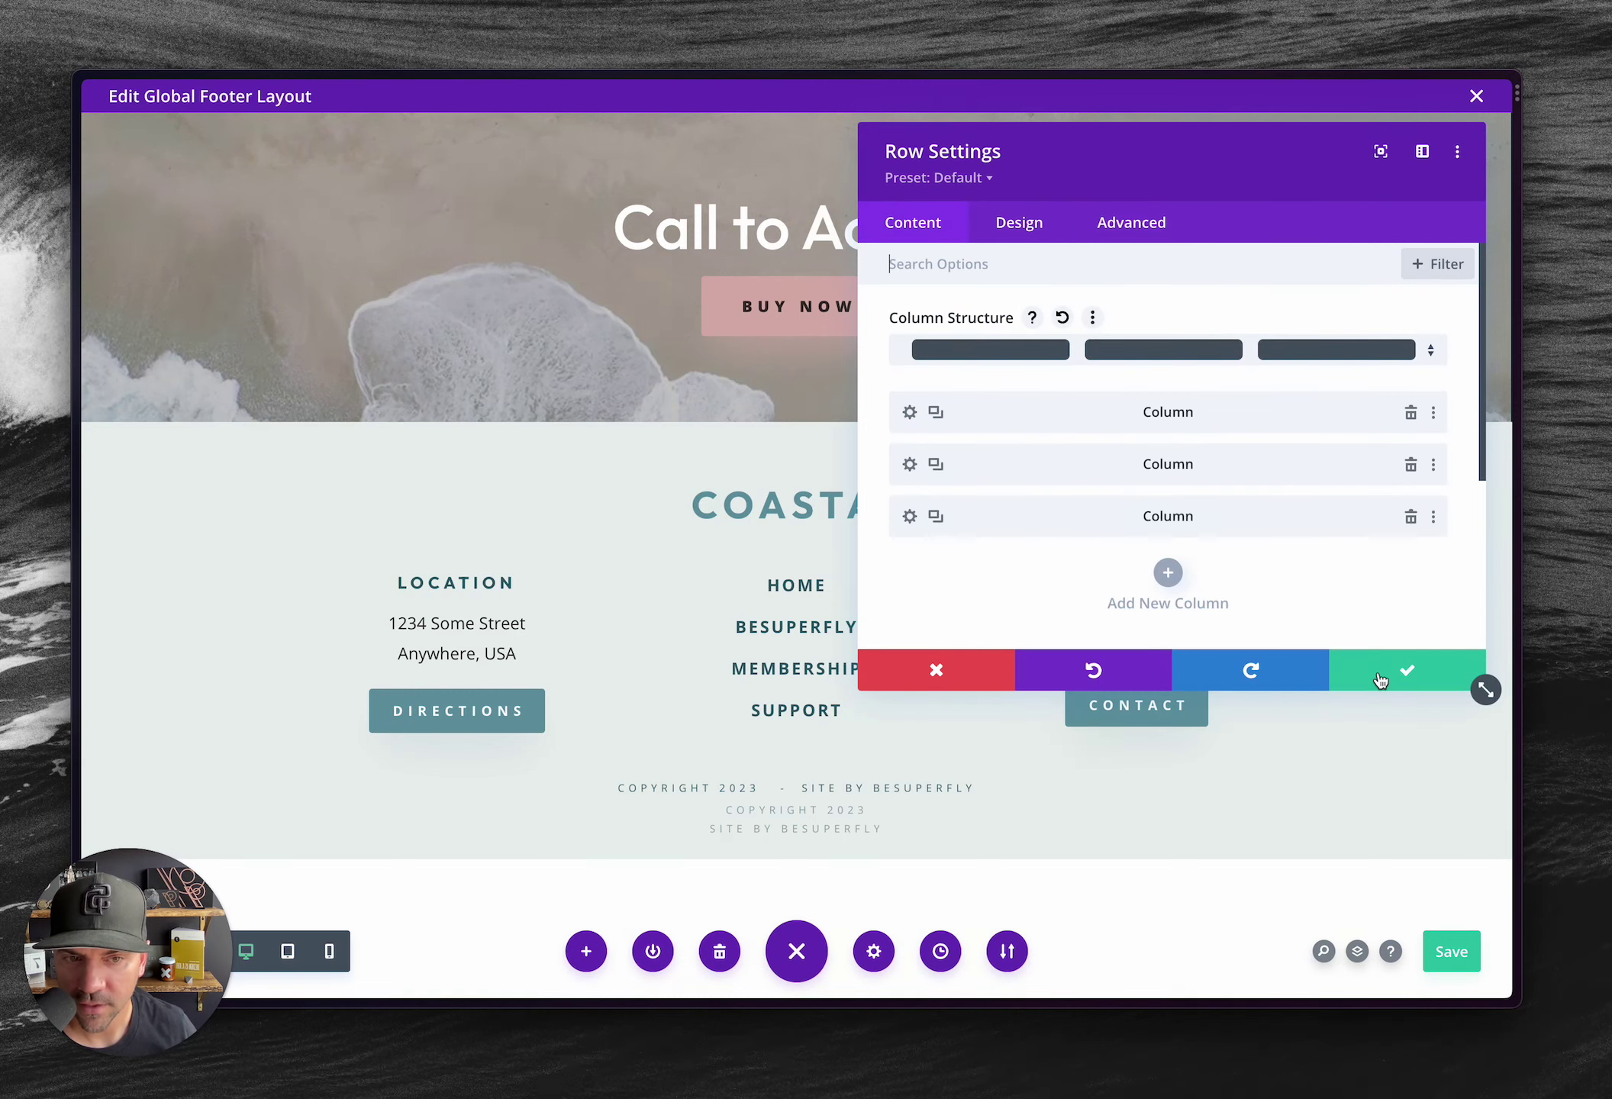
Step: Close the row settings and highlight the .coastalFooter selector on line 527 of style.css
click(1380, 679)
key(ctrl+Tab)
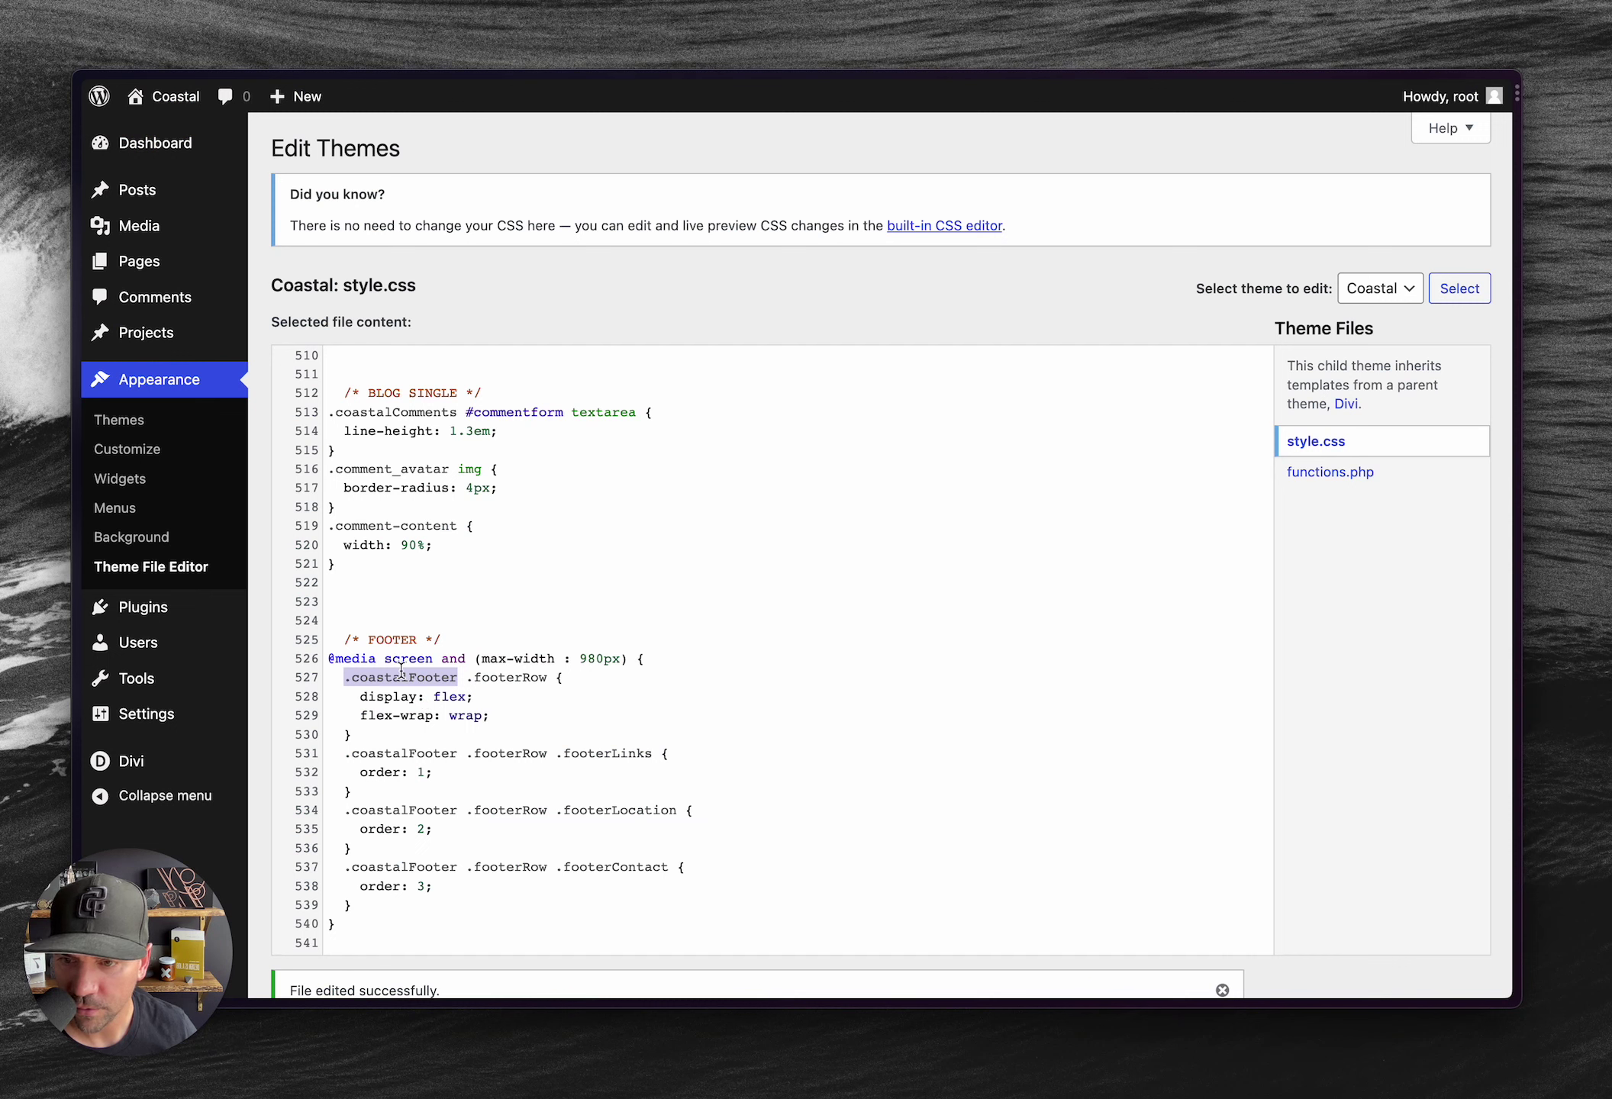
click(418, 677)
drag(343, 677, 449, 672)
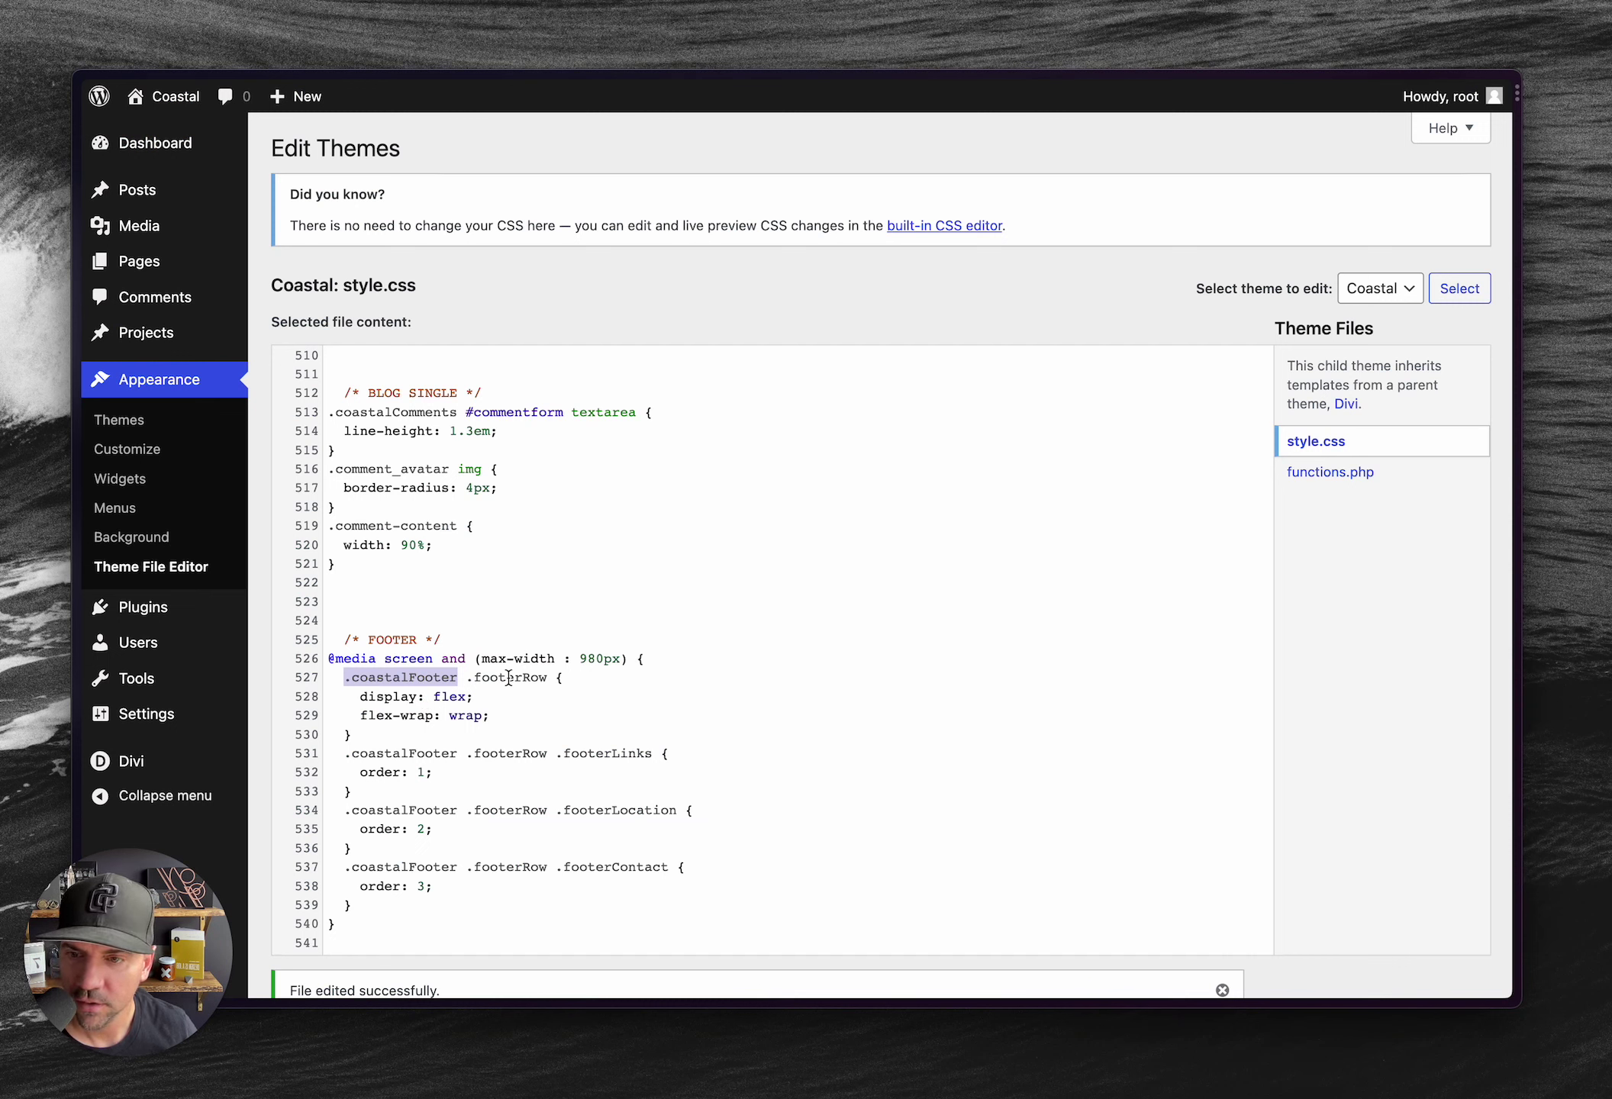
click(549, 677)
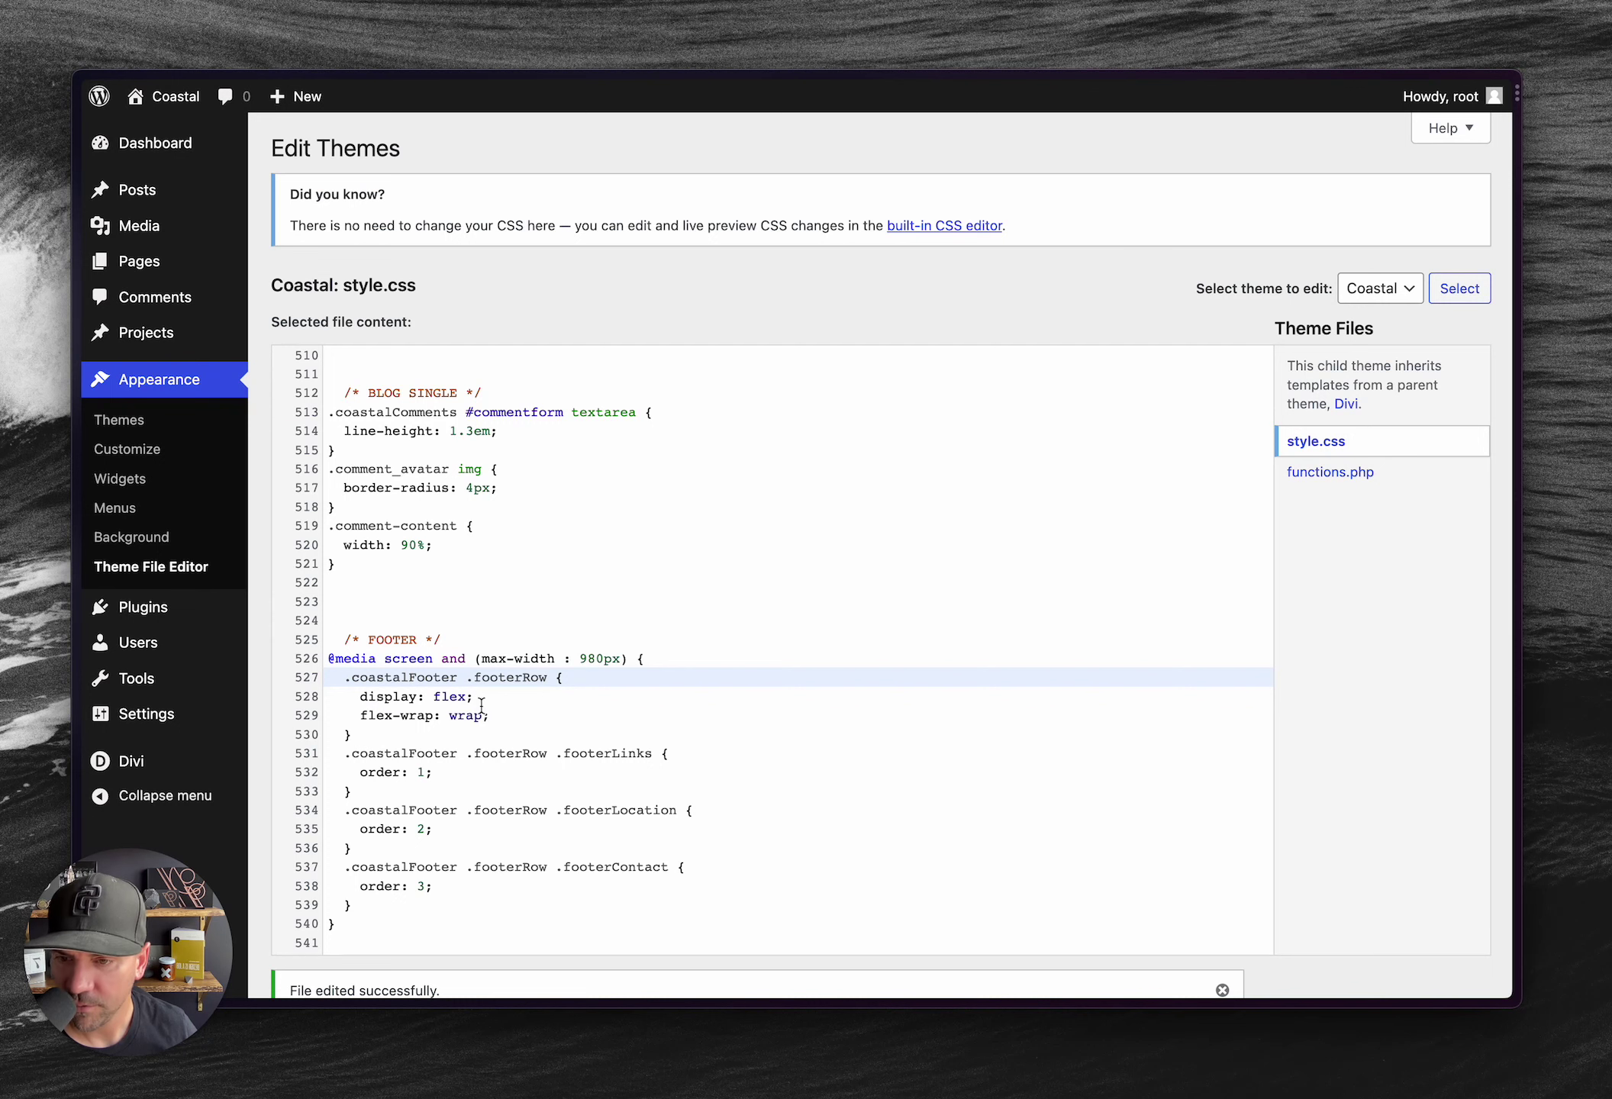
click(391, 735)
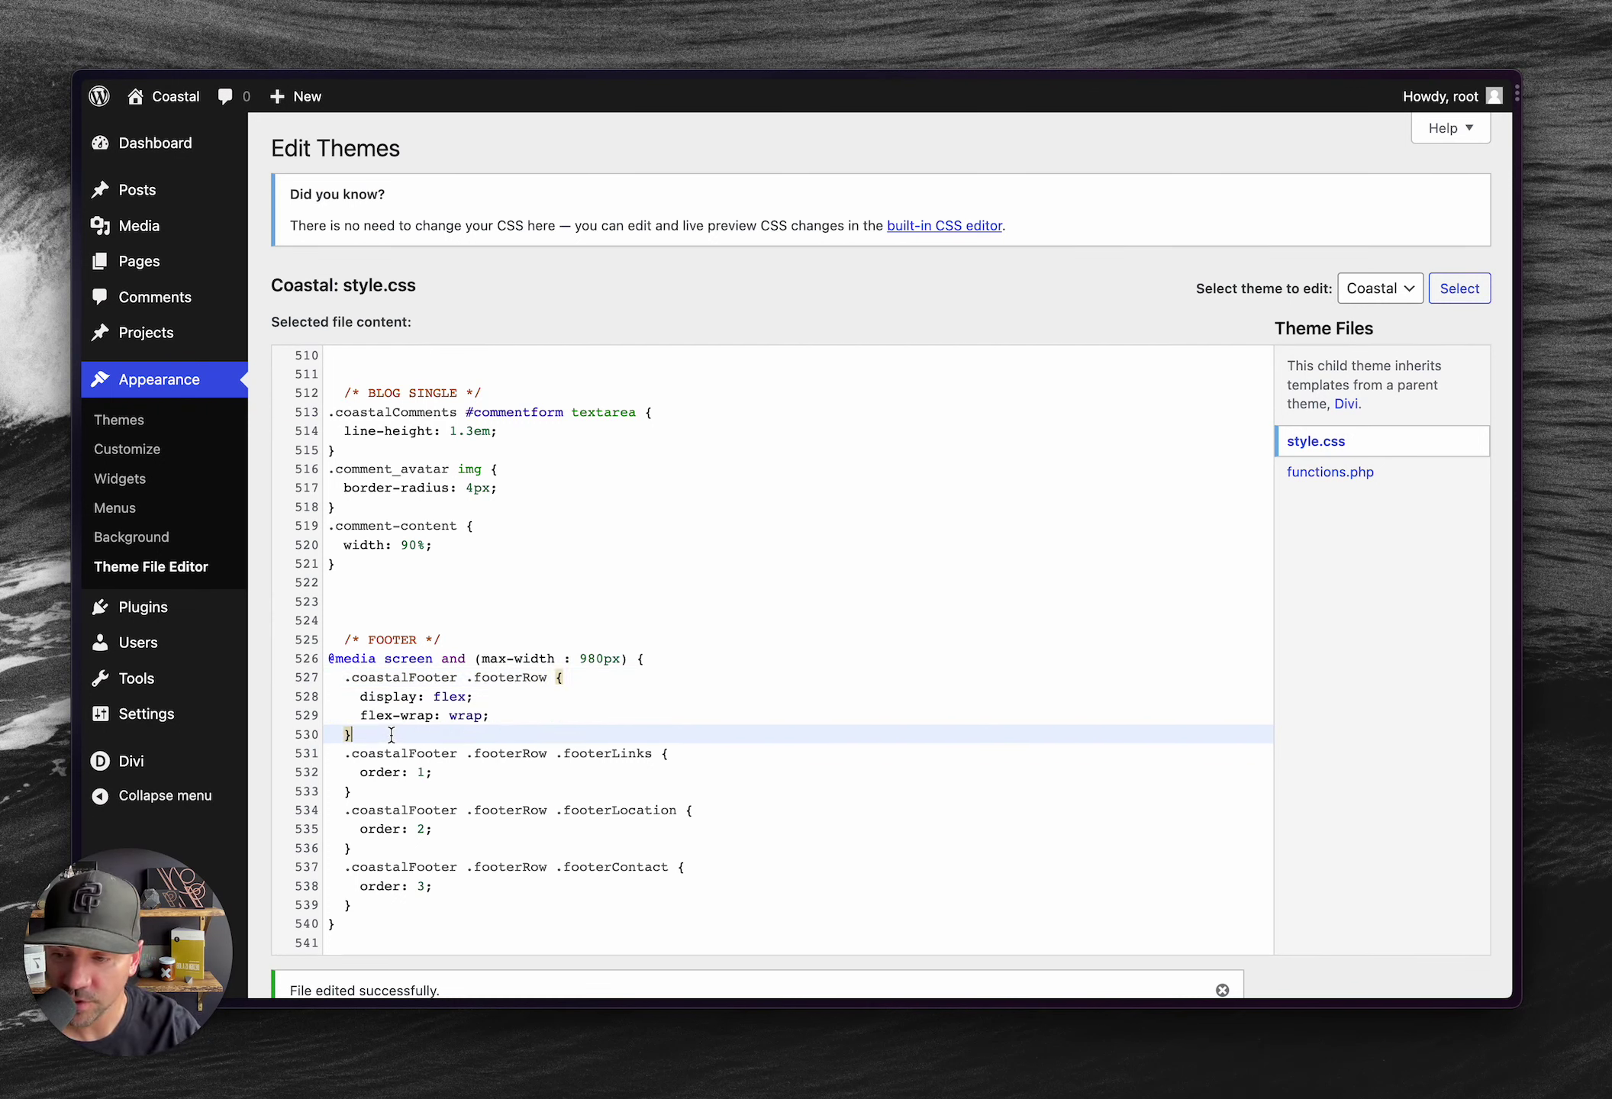
Step: Highlight the coastalFooter, footerRow, footerLinks, footerLocation and footerContact rules in the media query
double_click(402, 676)
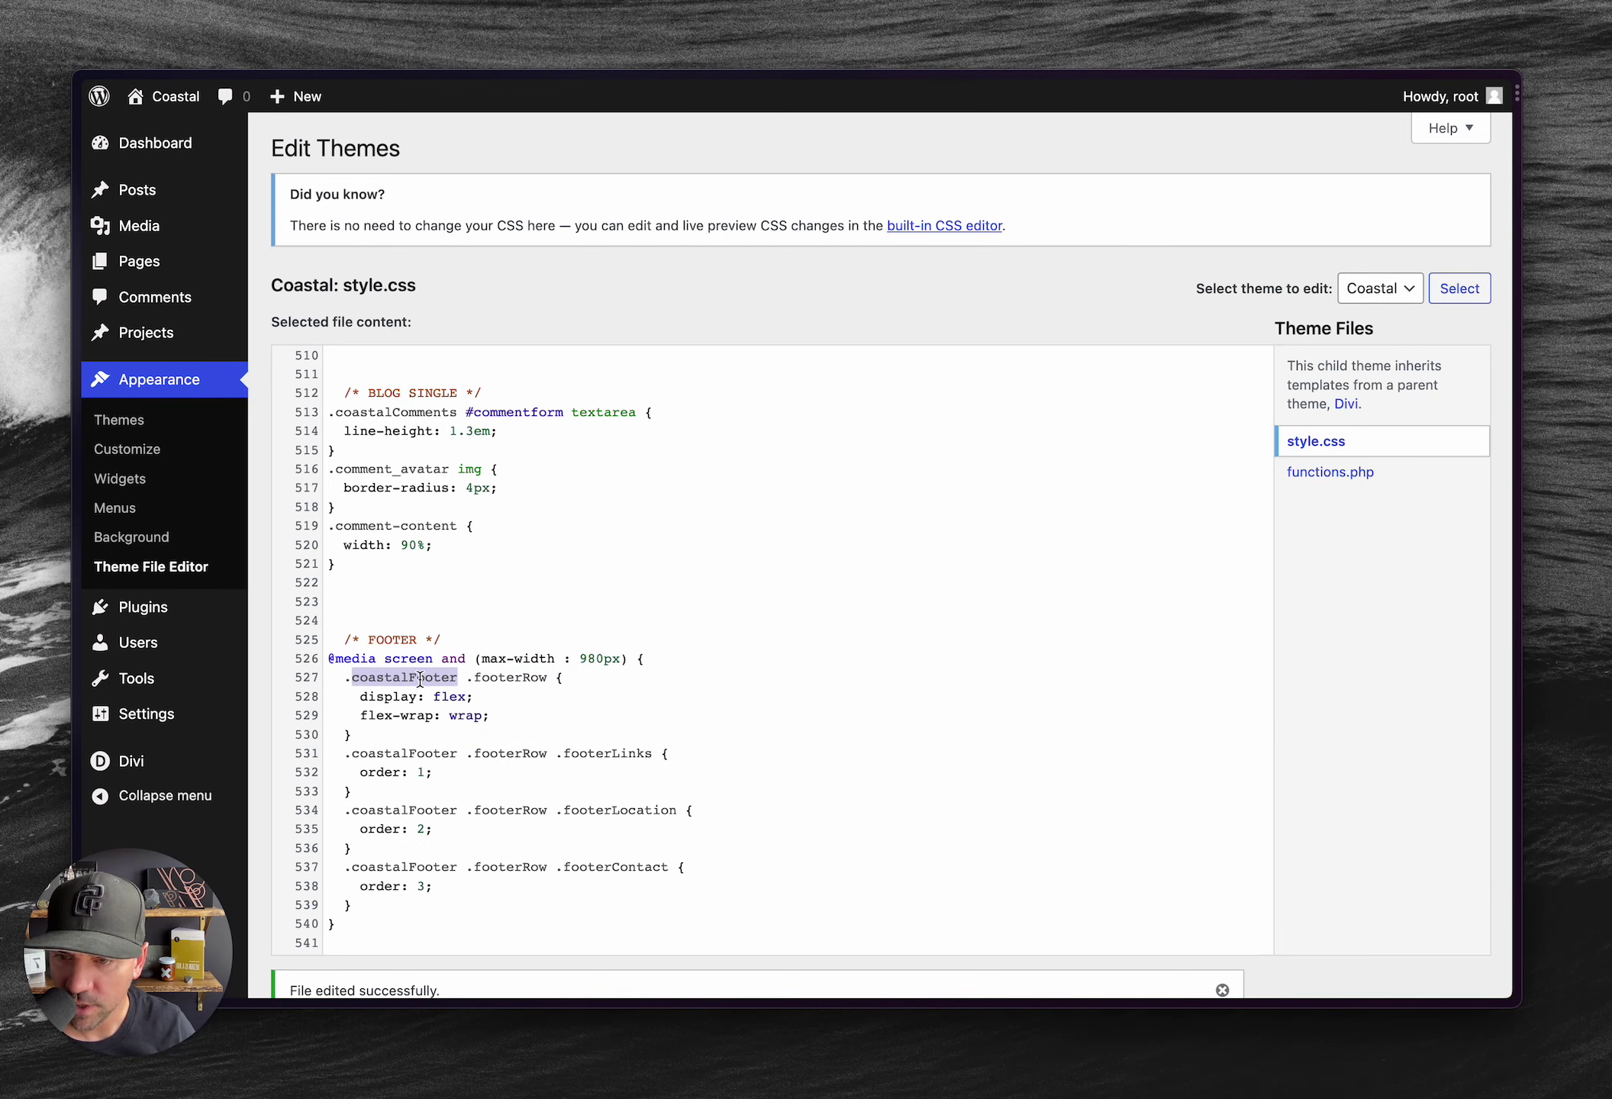
double_click(503, 678)
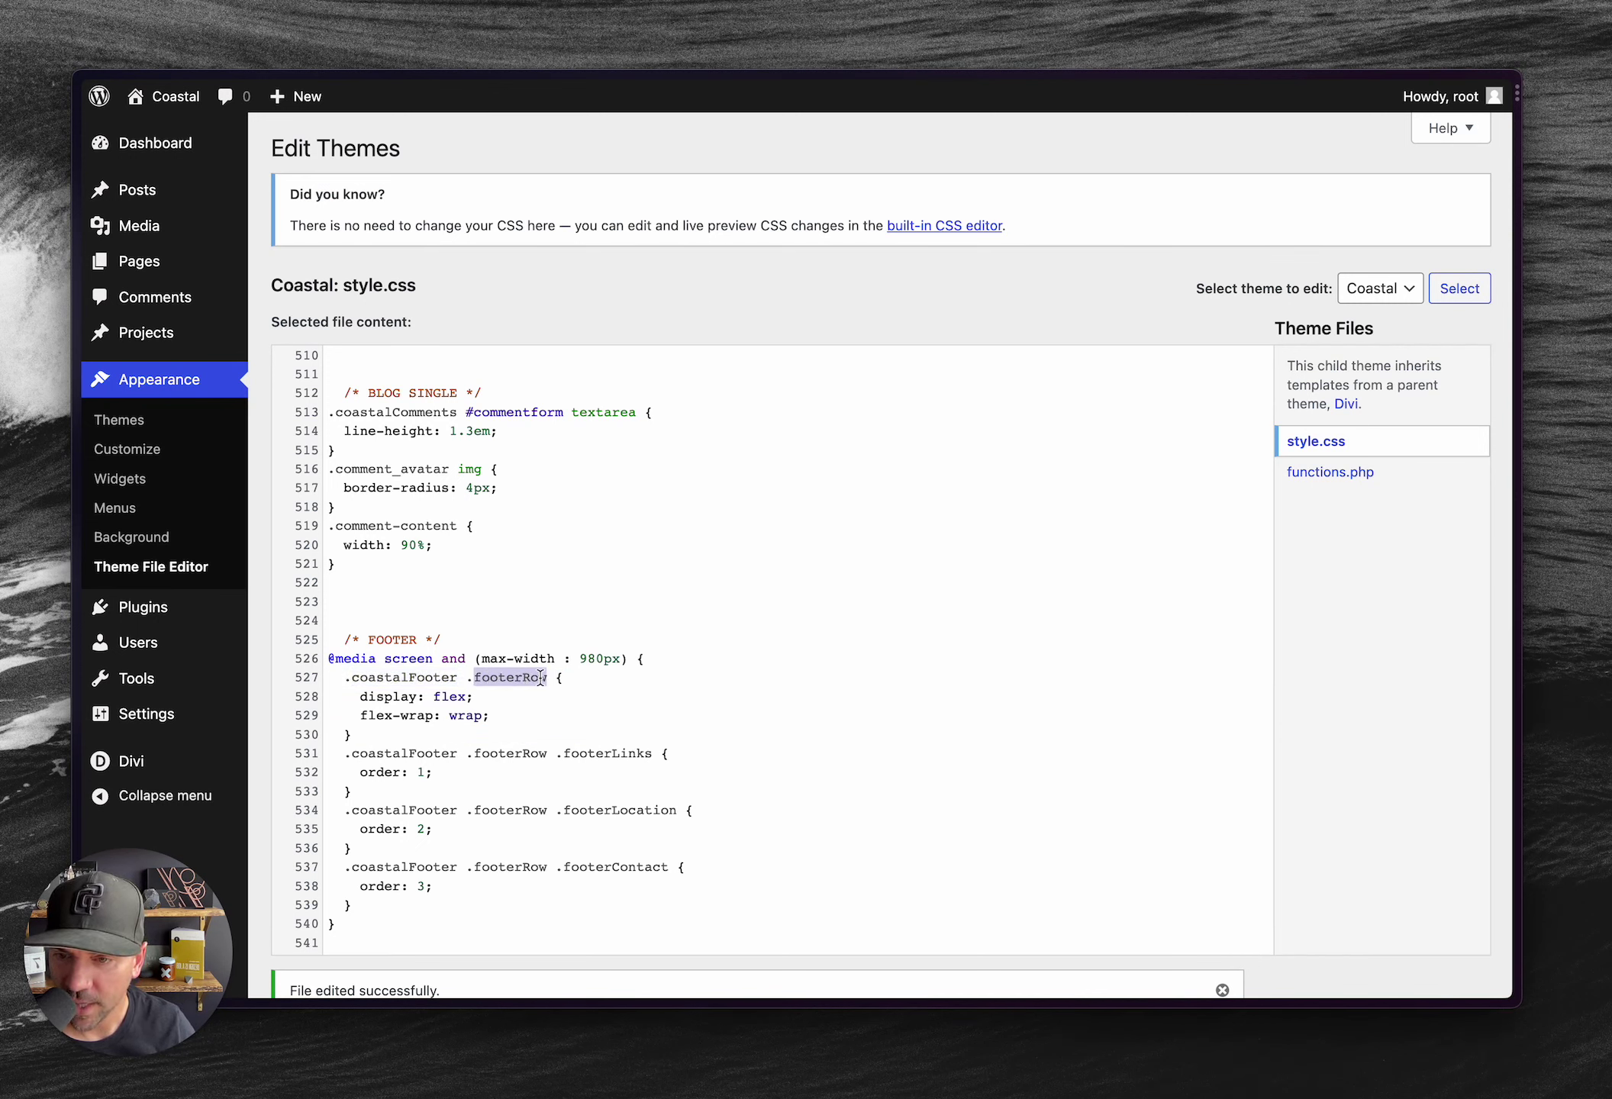
click(416, 751)
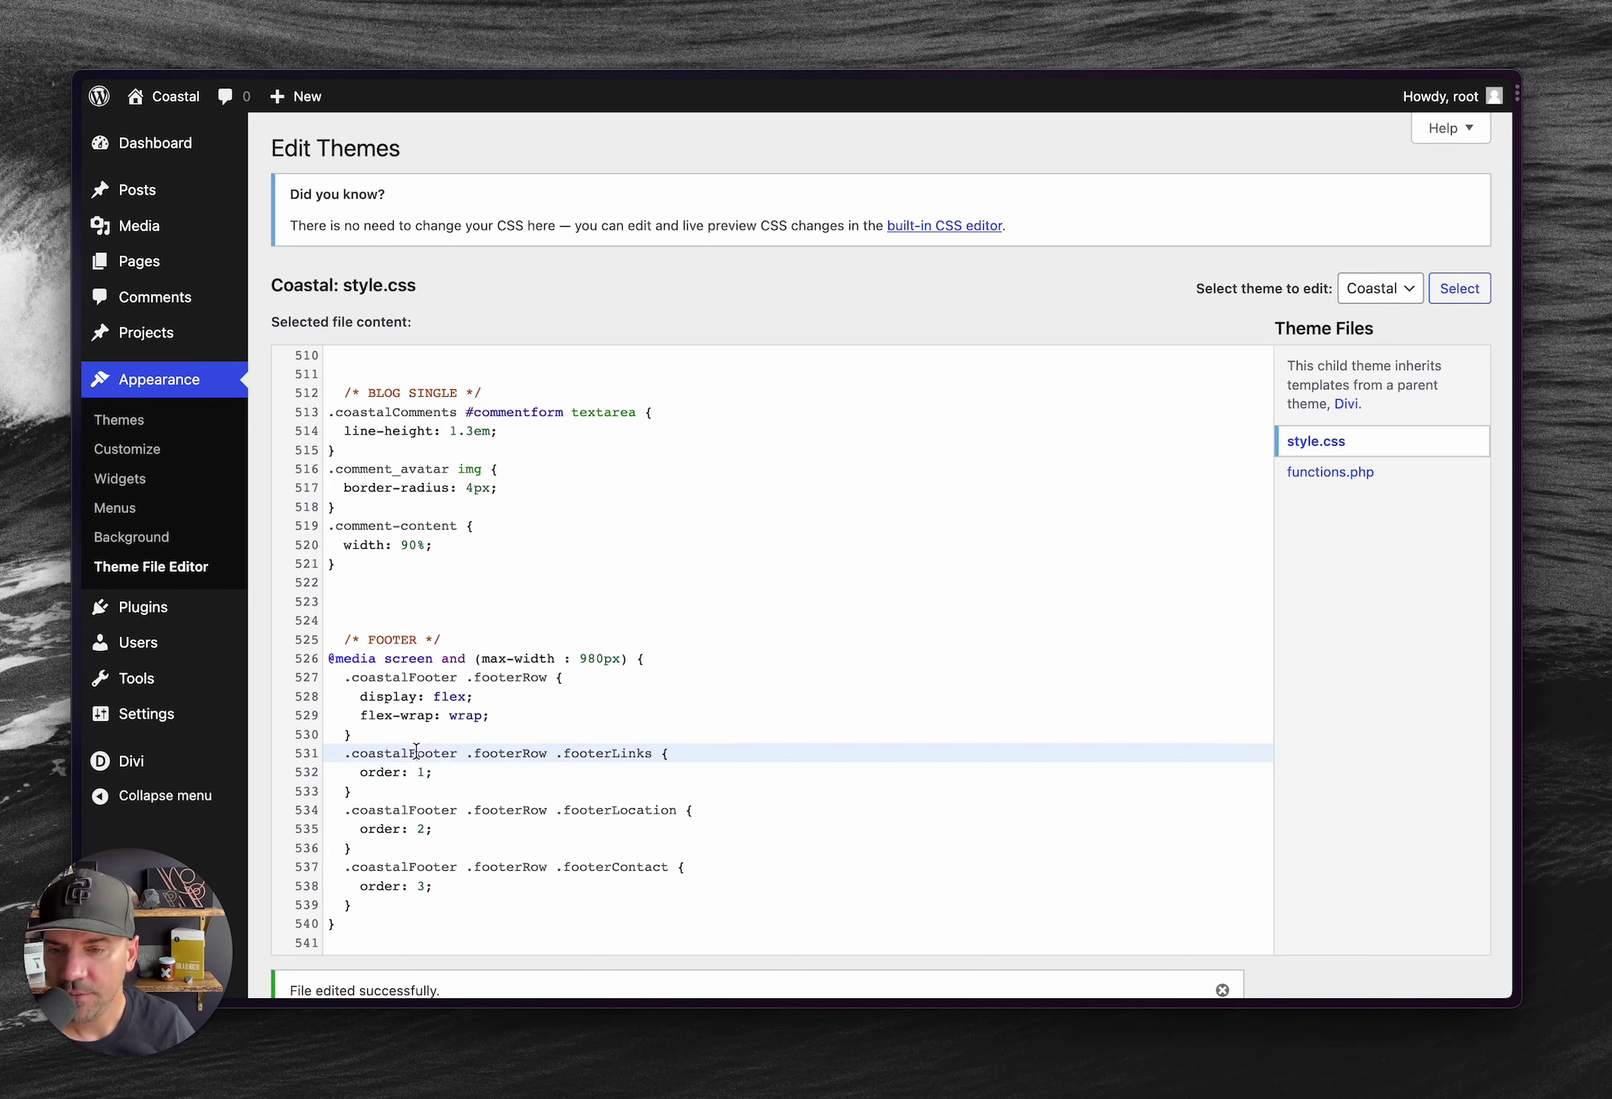
double_click(604, 756)
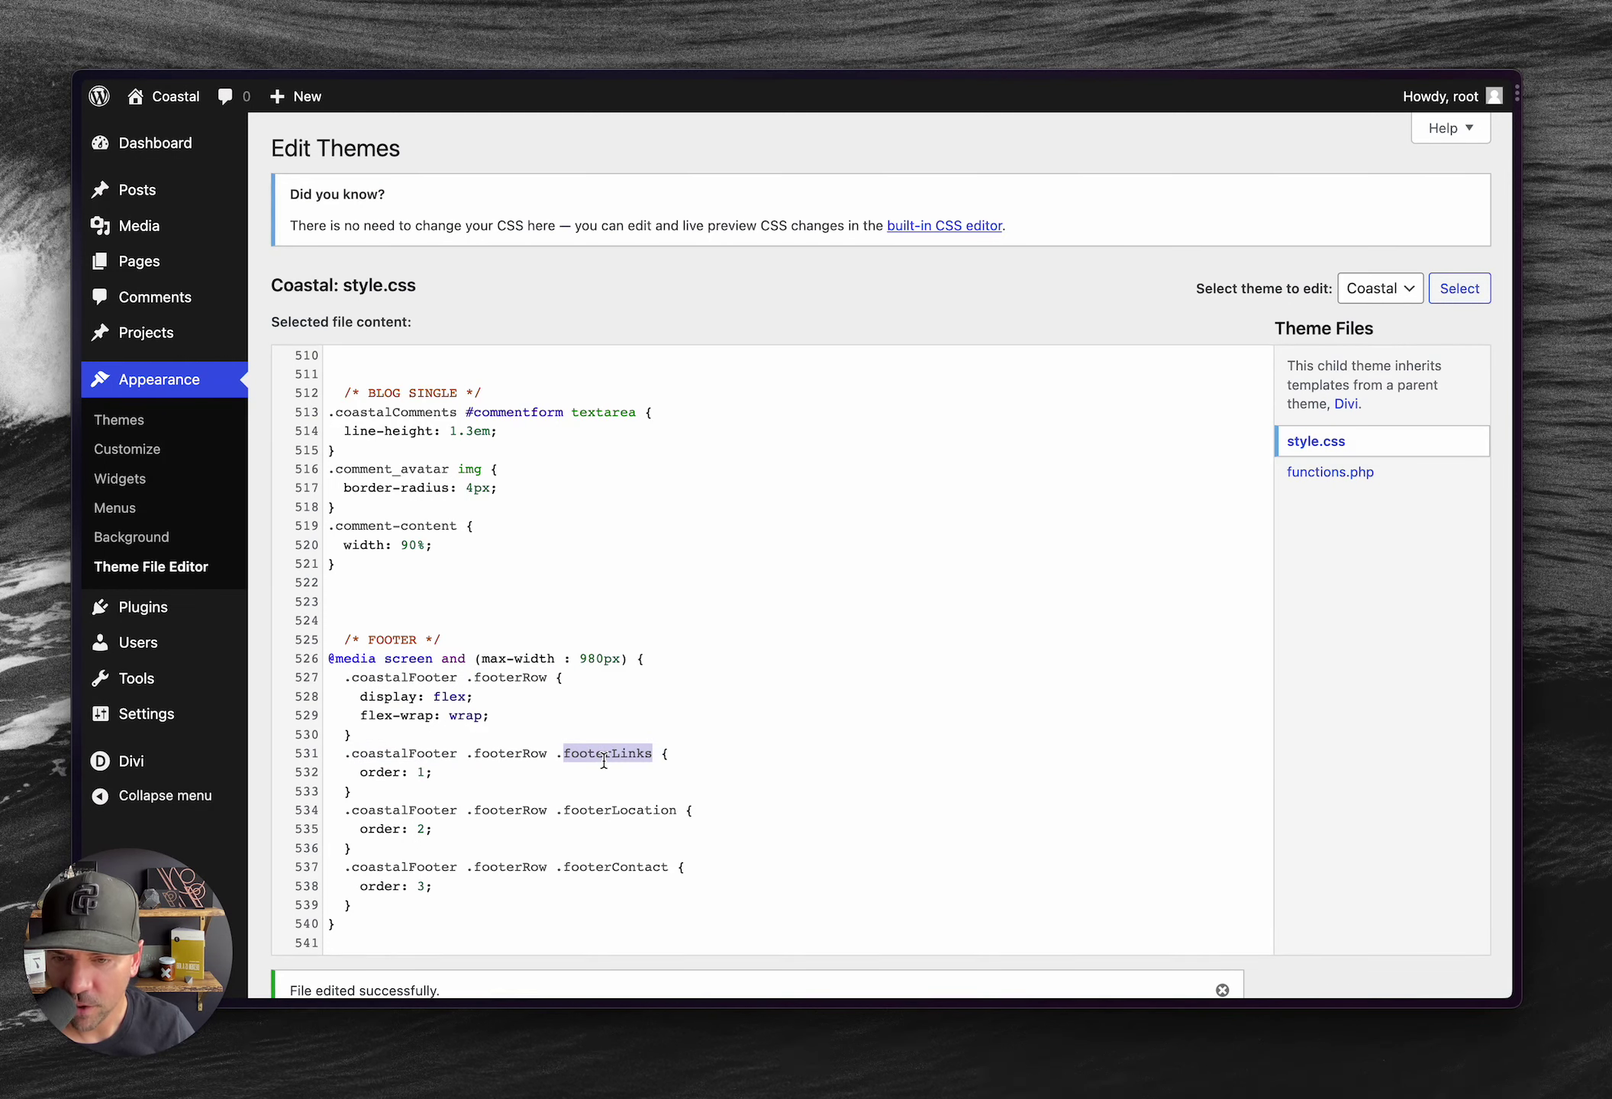
double_click(615, 807)
click(611, 868)
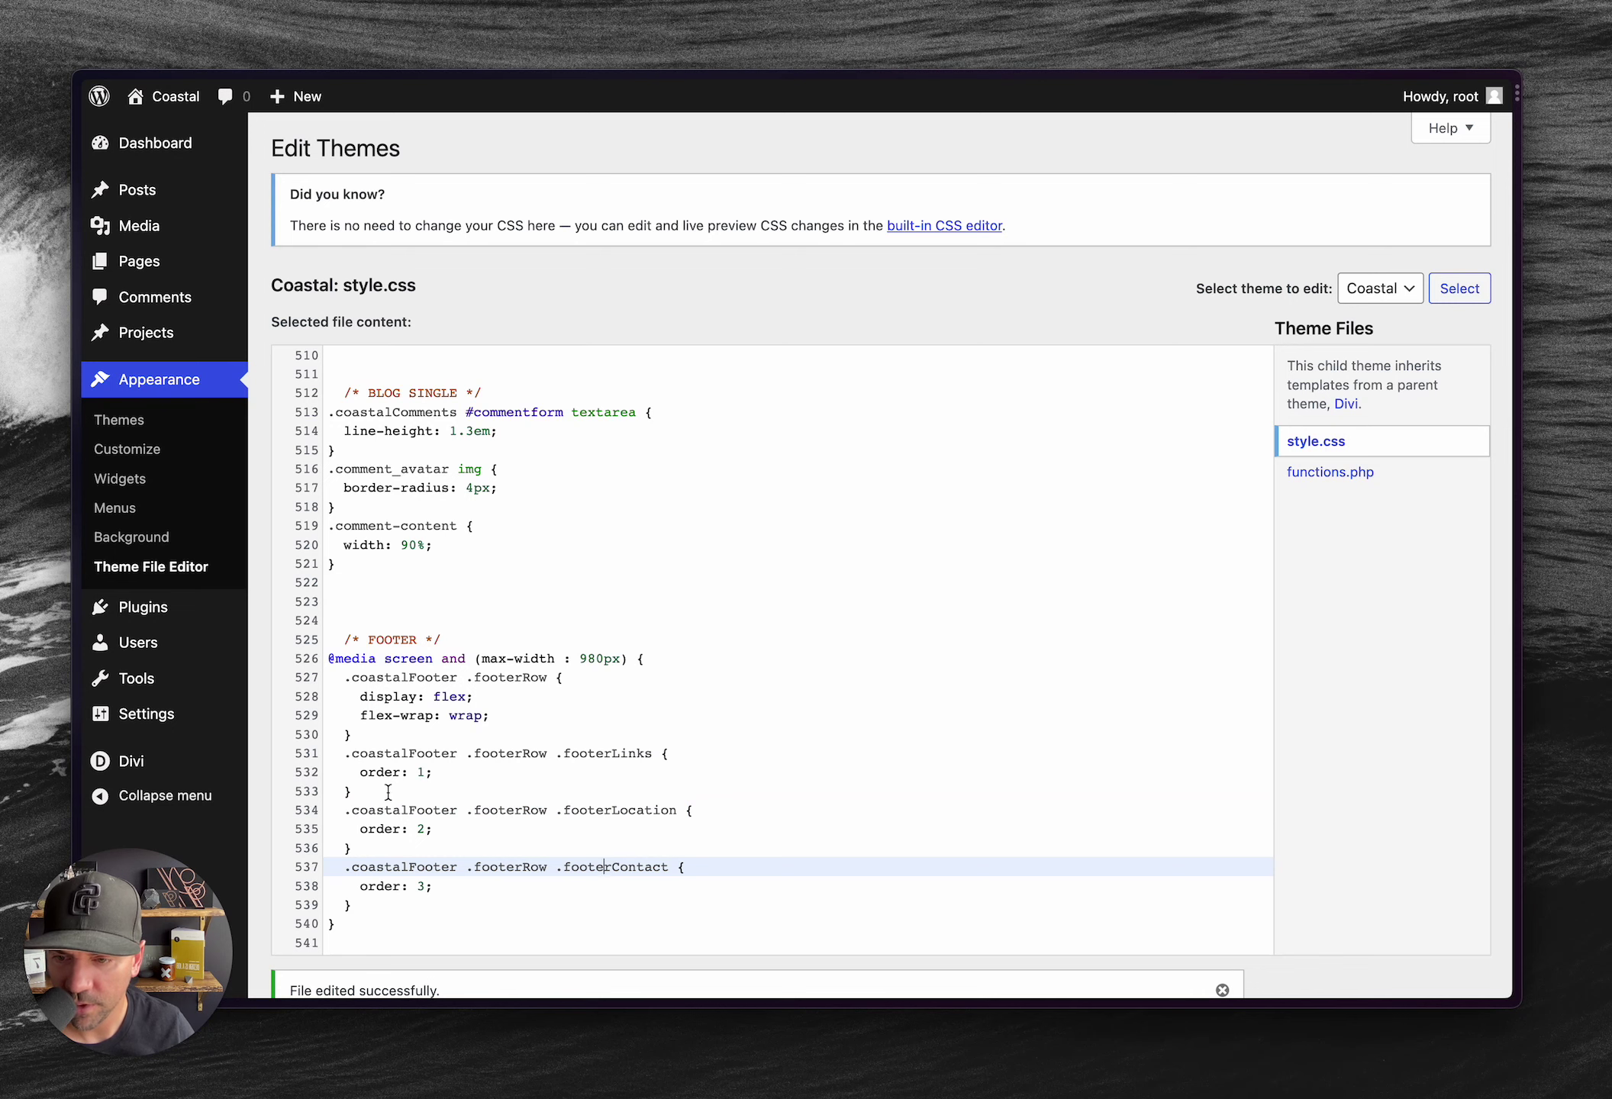
scroll(456, 818, down, 1)
Step: Return to the Theme Builder and save the Global Footer layout with Ctrl+S
key(alt+Tab)
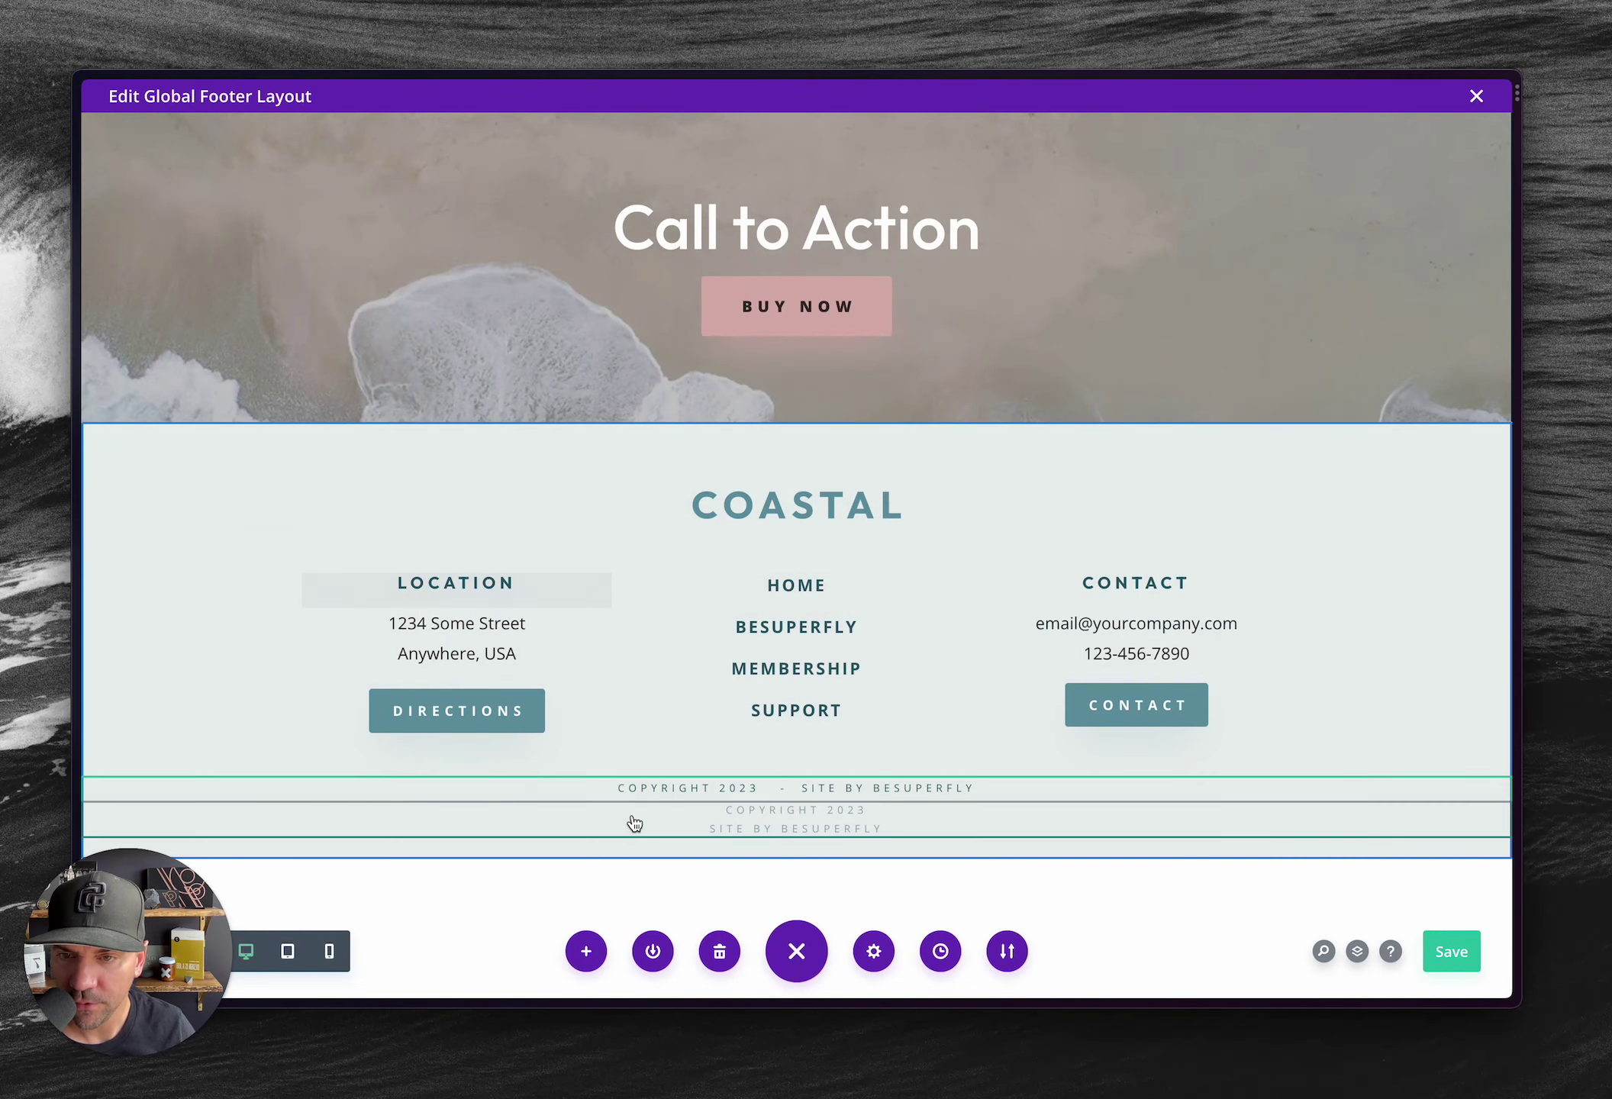
key(ctrl+s)
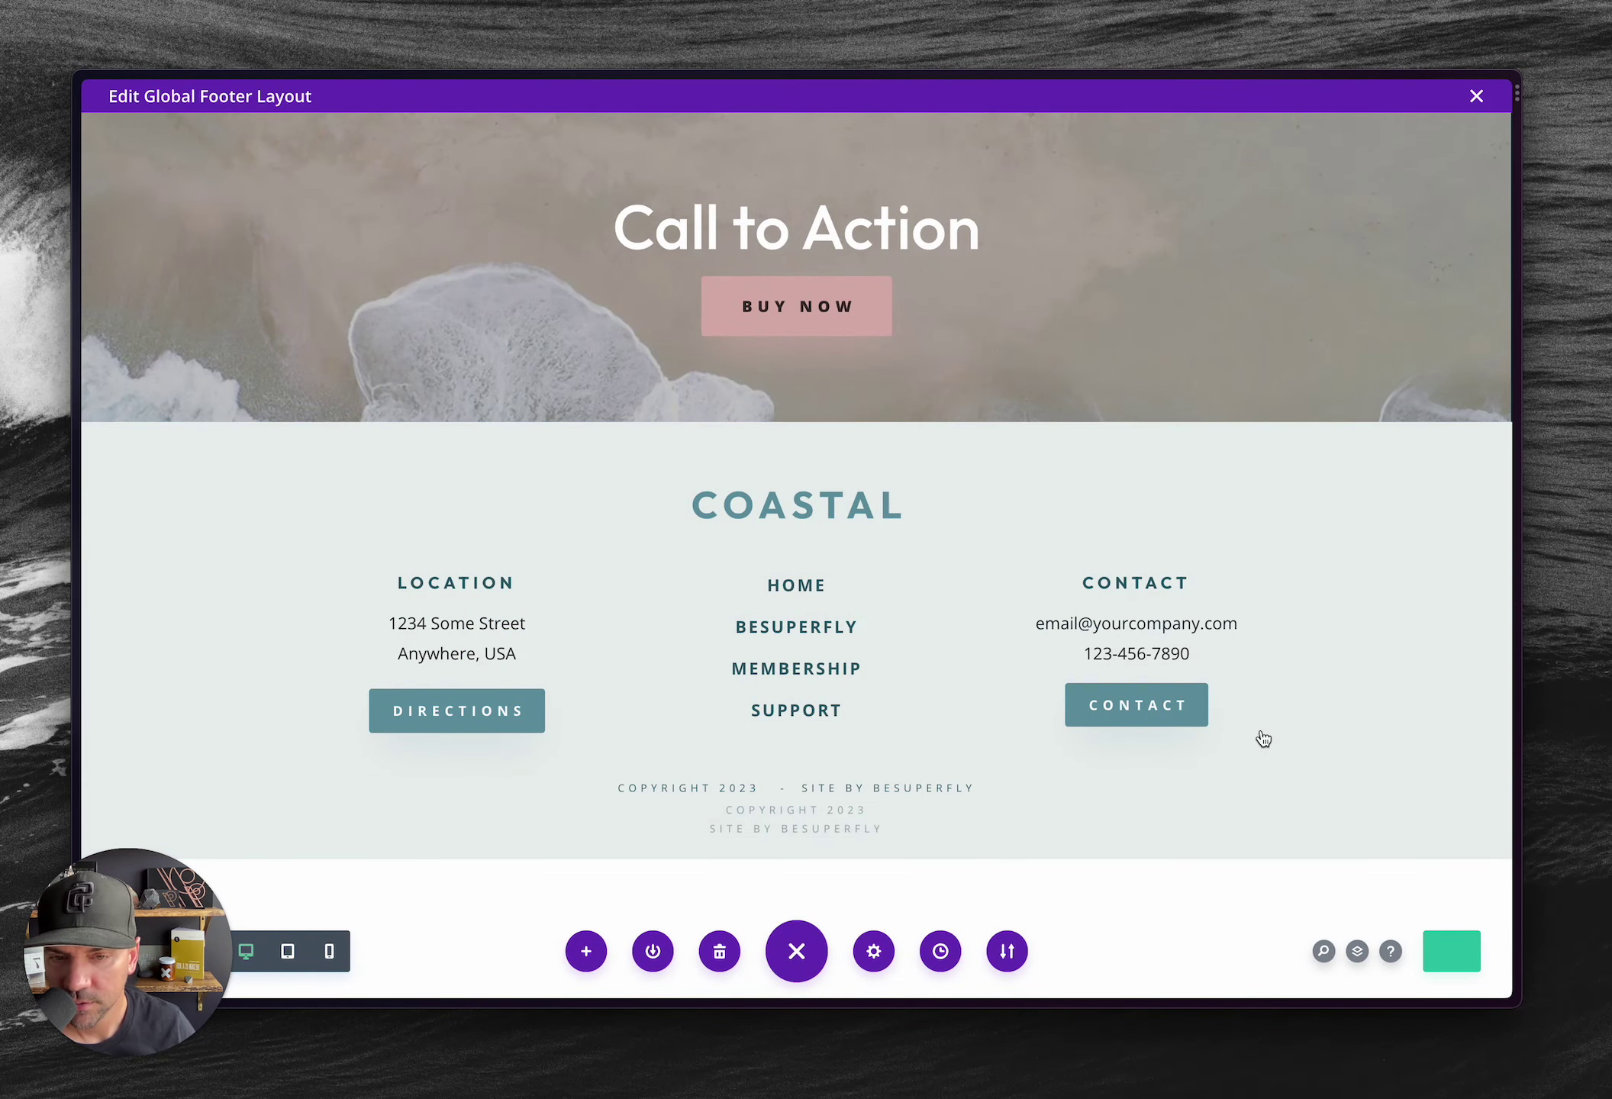